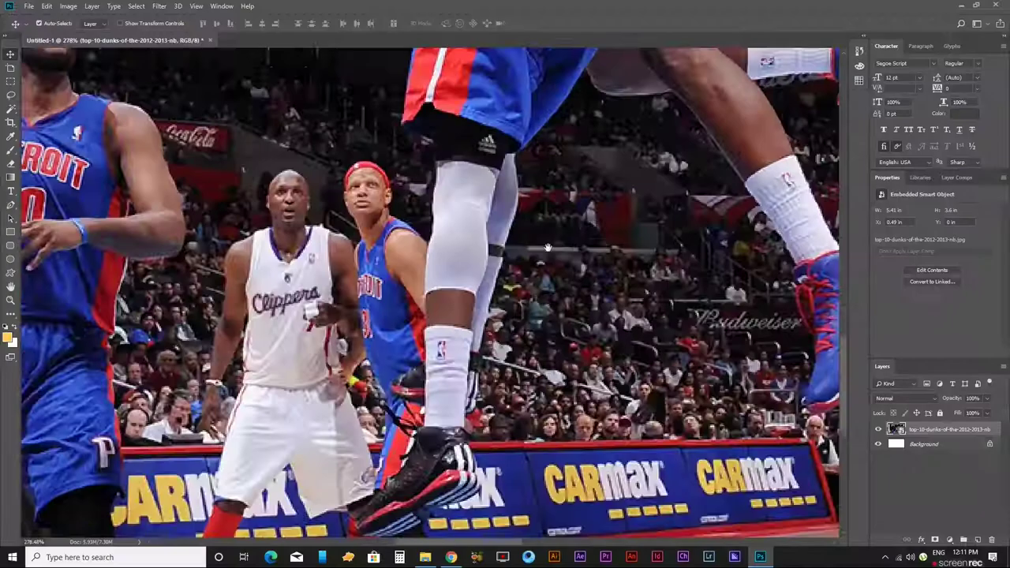
Zoom the view to inspect the placed top-10-dunks photo.
scroll(548, 248, "down", 5)
With the Pen tool in Path mode, trace anchors along Knight's arm and raised hand.
scroll(624, 251, "up", 3)
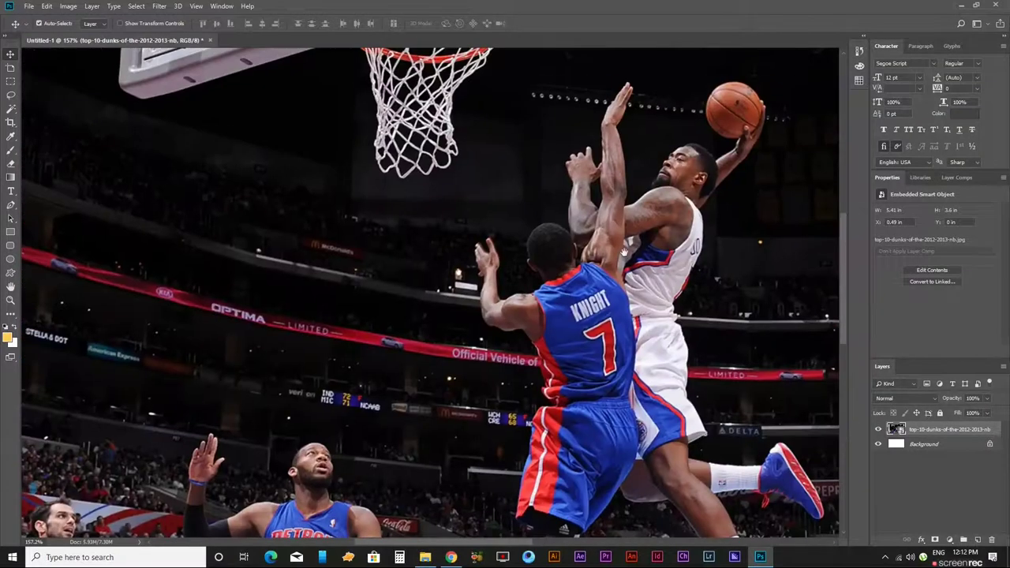
key("p")
scroll(505, 273, "up", 5)
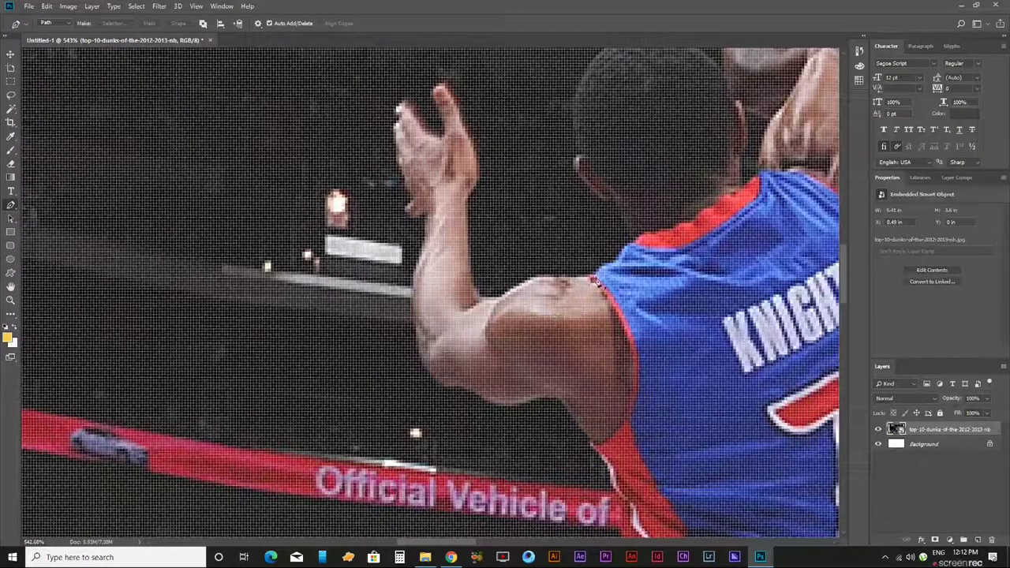
left_click_drag(495, 303, 502, 355)
left_click(471, 347)
left_click(473, 251)
left_click_drag(495, 165, 515, 262)
left_click(459, 239)
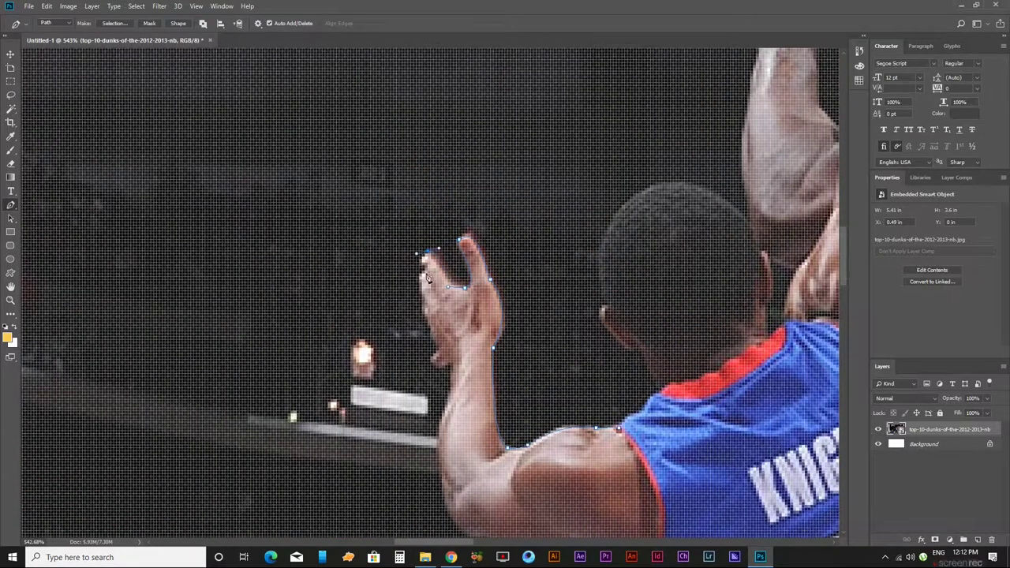
left_click_drag(435, 286, 414, 242)
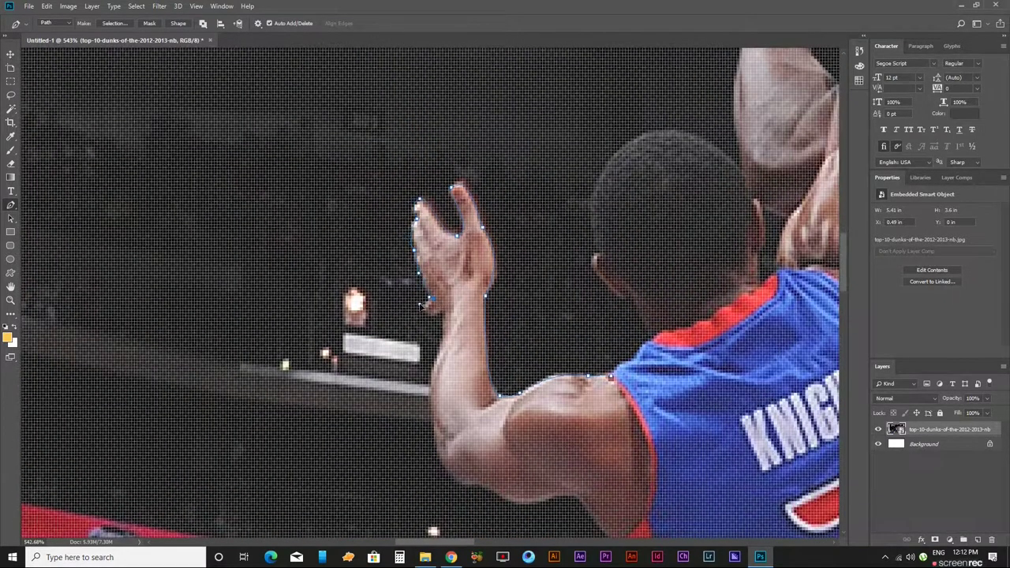
left_click_drag(469, 299, 458, 161)
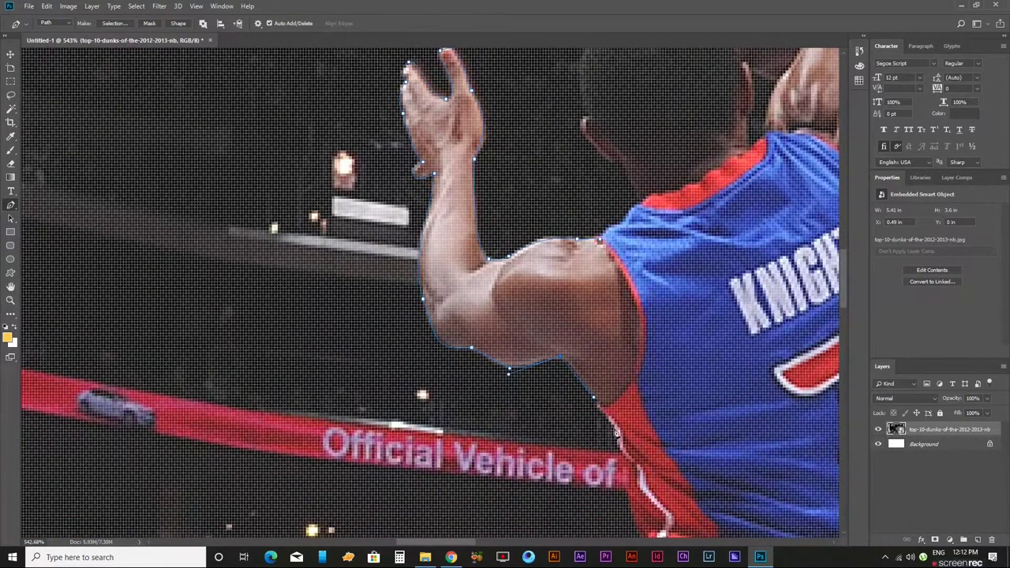
left_click_drag(613, 423, 518, 316)
Continue the pen path down the side of Knight's jersey, panning over the shoes and upper bodies.
scroll(520, 325, "down", 3)
scroll(525, 300, "down", 2)
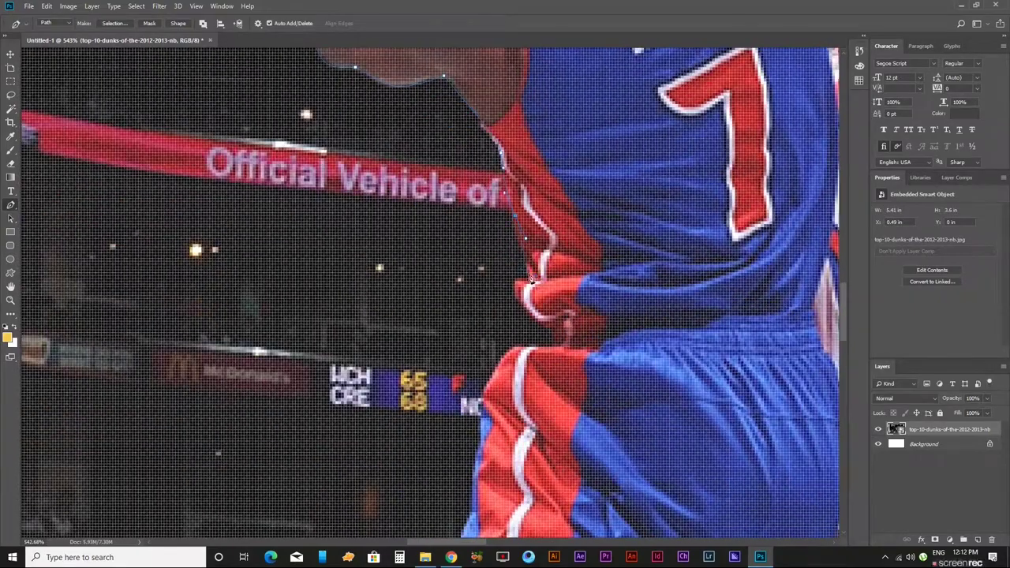
left_click(533, 283)
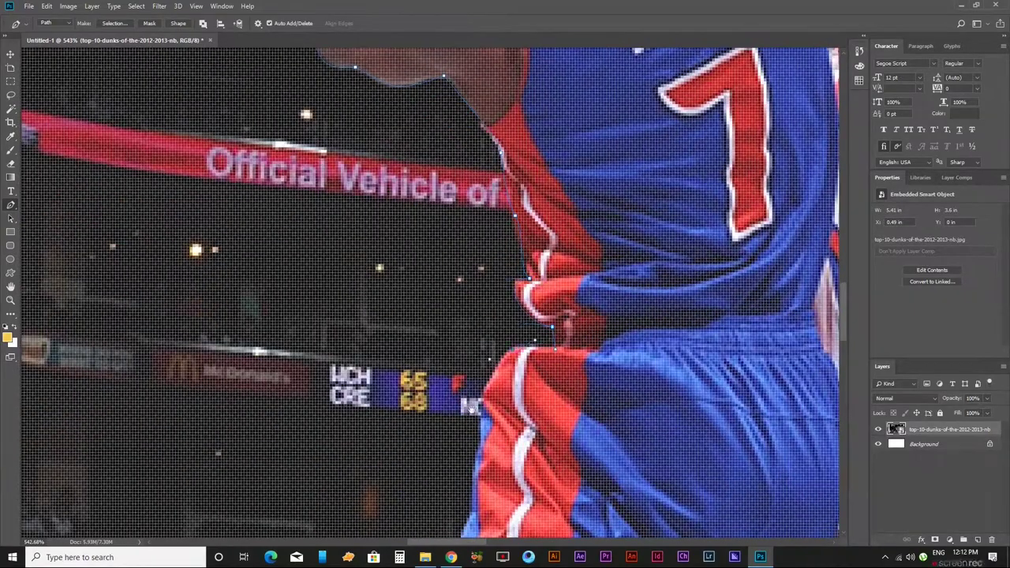
scroll(509, 251, "down", 3)
scroll(502, 242, "down", 3)
scroll(497, 249, "down", 3)
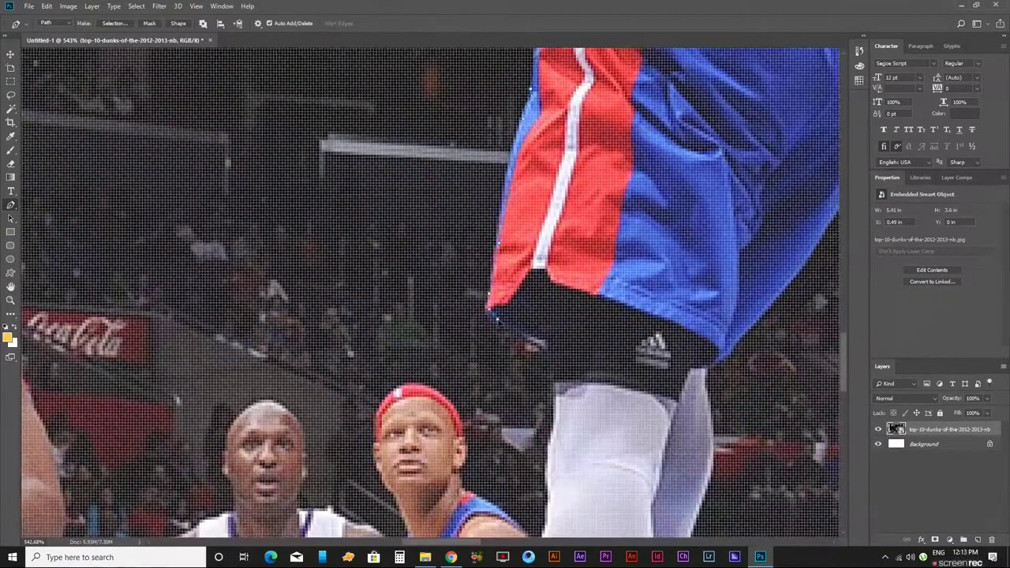
scroll(497, 319, "down", 3)
scroll(492, 158, "down", 2)
scroll(513, 95, "down", 2)
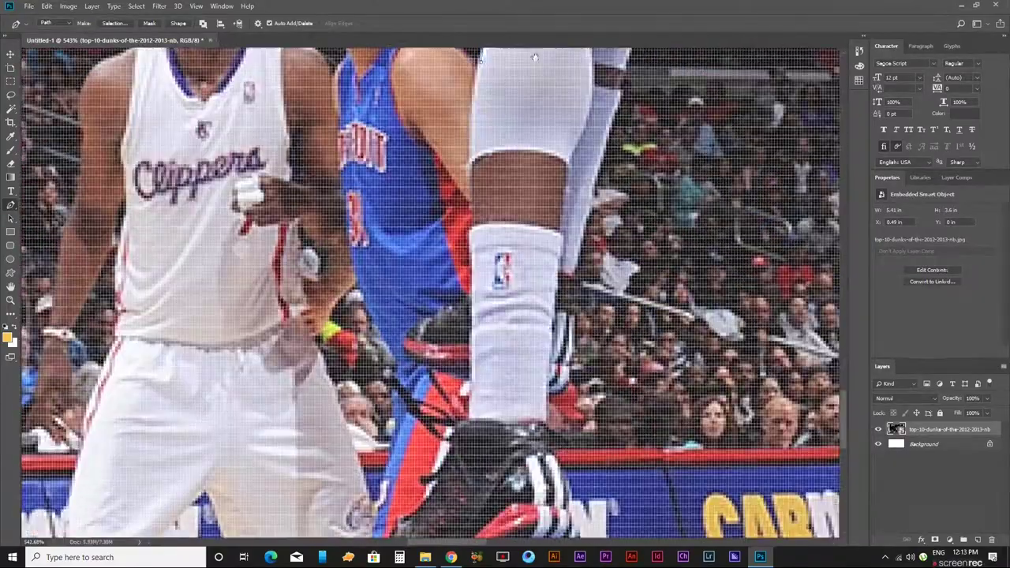
scroll(471, 304, "down", 3)
scroll(507, 312, "up", 3)
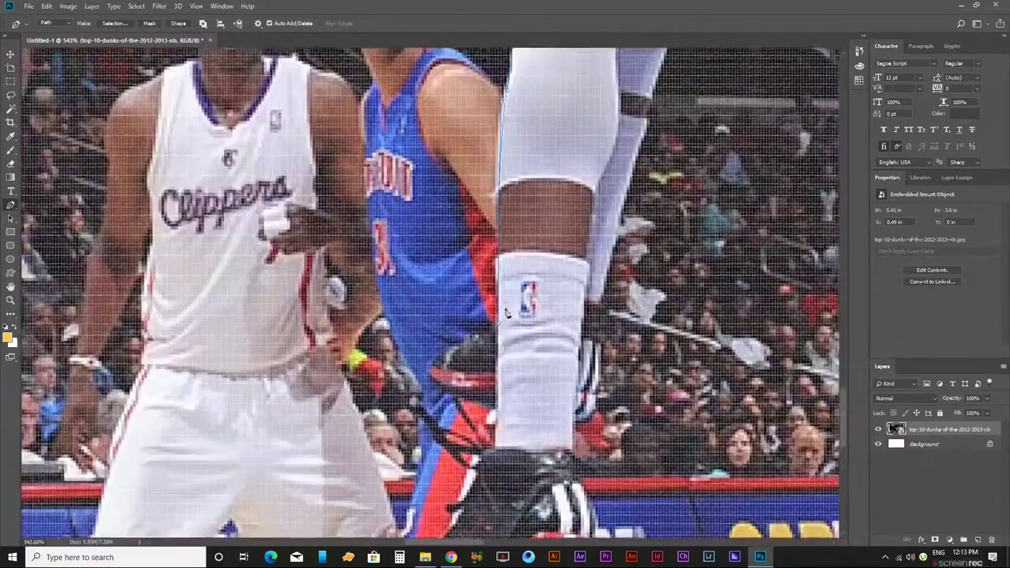
scroll(507, 313, "down", 5)
scroll(473, 331, "up", 6)
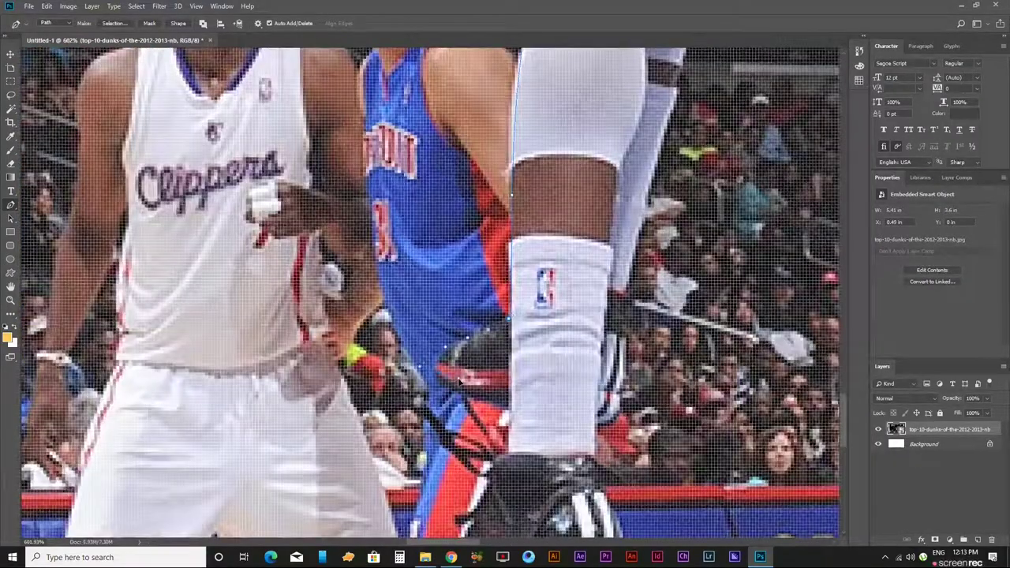
left_click_drag(567, 382, 574, 265)
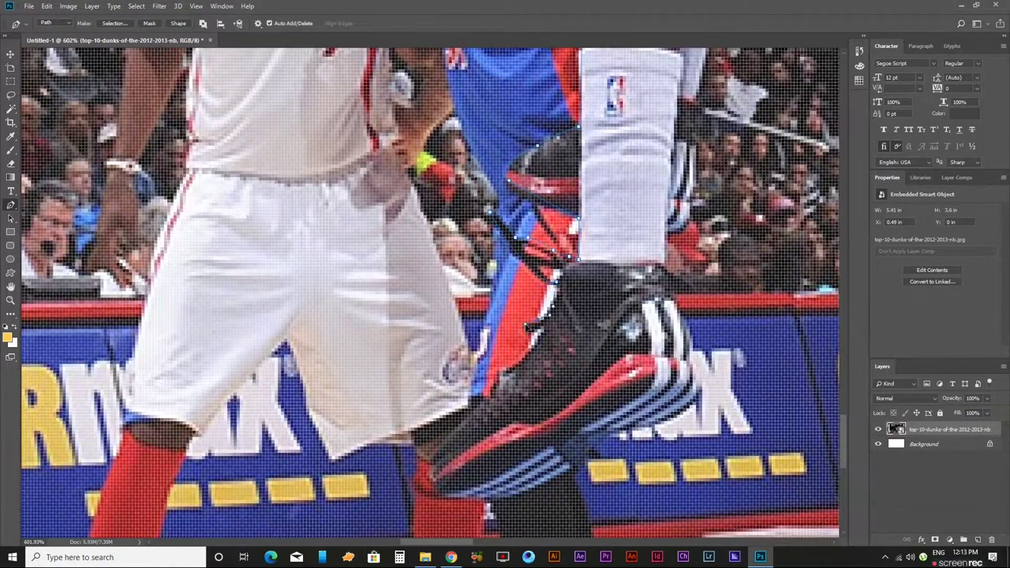
scroll(543, 331, "down", 3)
scroll(476, 246, "down", 3)
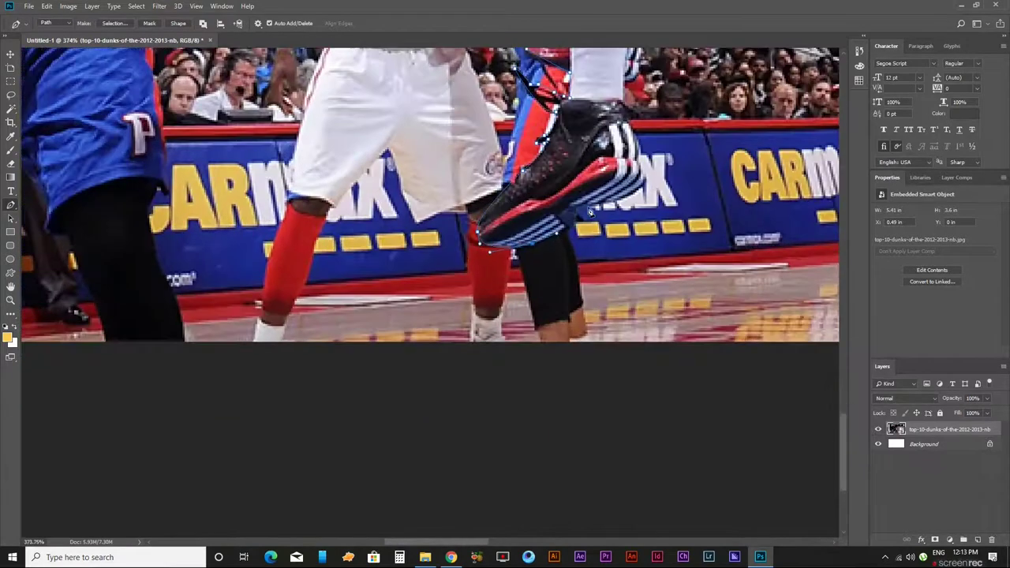
scroll(600, 212, "up", 2)
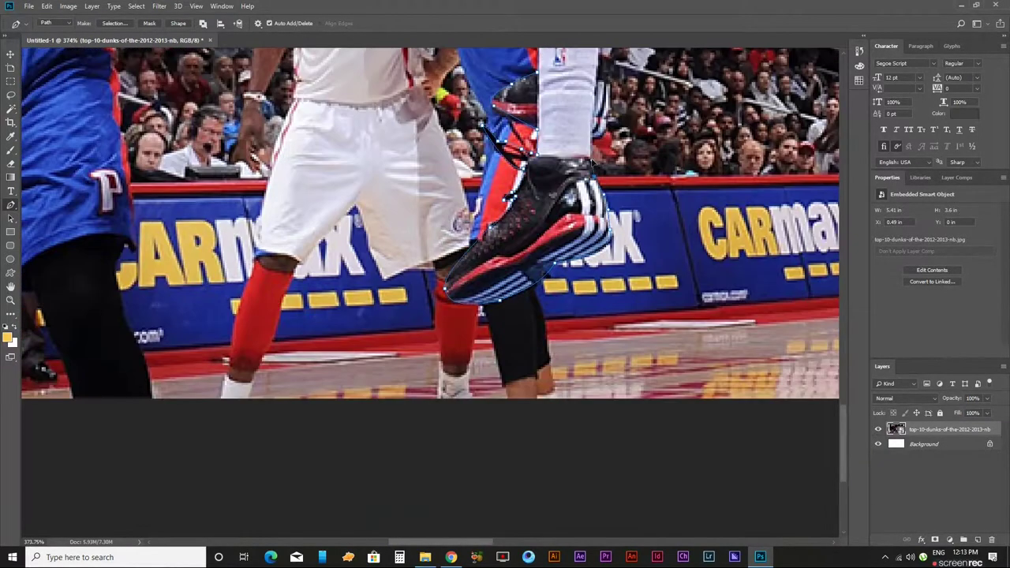
left_click_drag(592, 160, 568, 424)
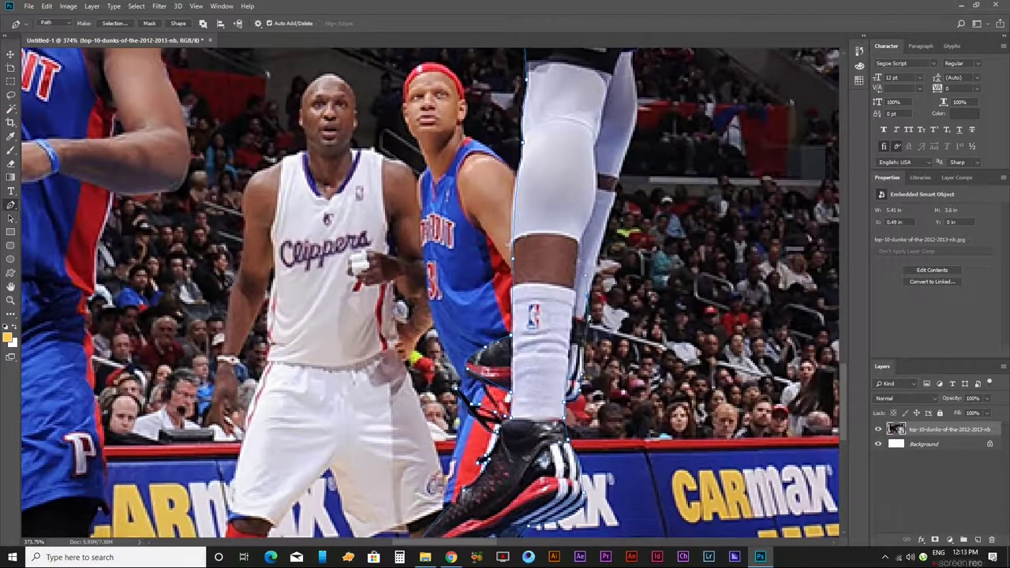
scroll(584, 331, "up", 5)
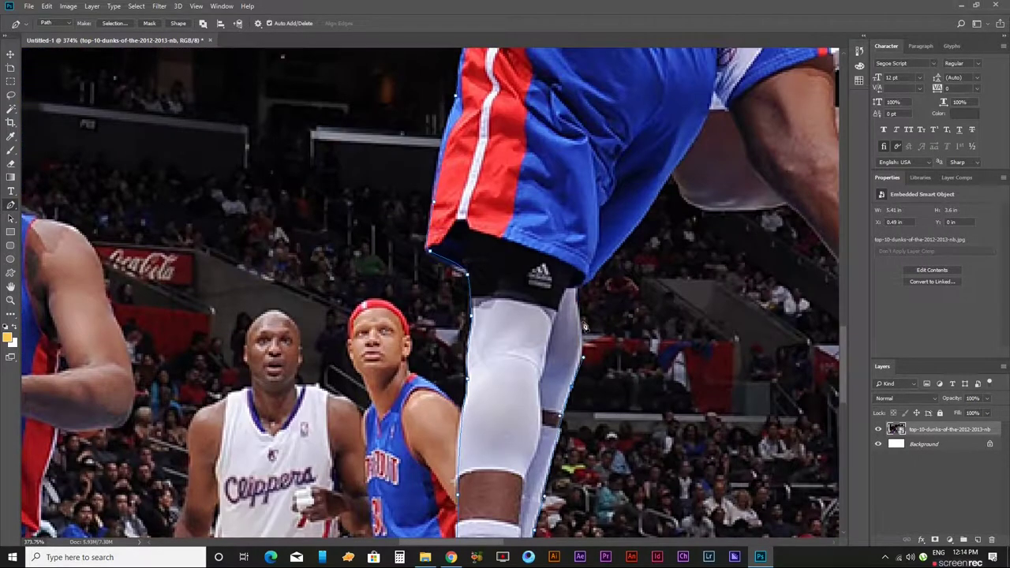
scroll(569, 339, "up", 1)
scroll(515, 365, "up", 3)
Add anchors along the leg edge and pan down to the shoes and CarMax board.
left_click_drag(522, 398, 525, 422)
left_click(631, 410)
left_click_drag(689, 494, 548, 208)
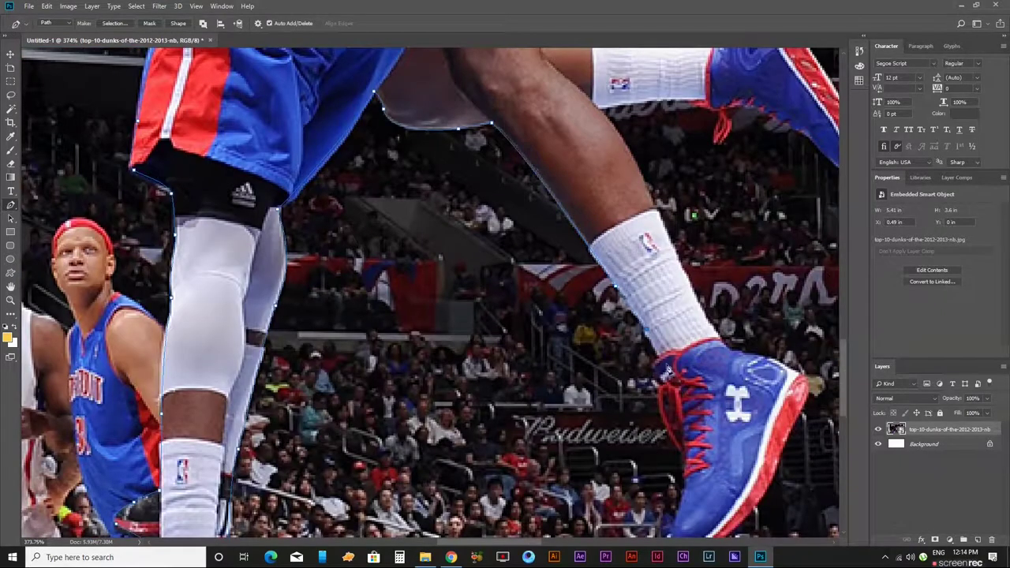
left_click_drag(667, 386, 619, 269)
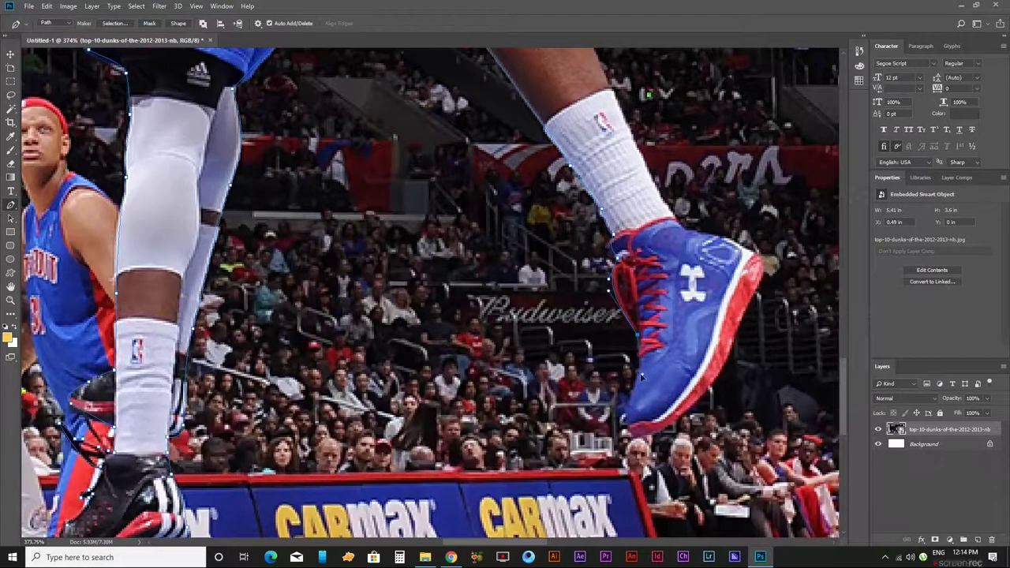
left_click_drag(649, 441, 623, 347)
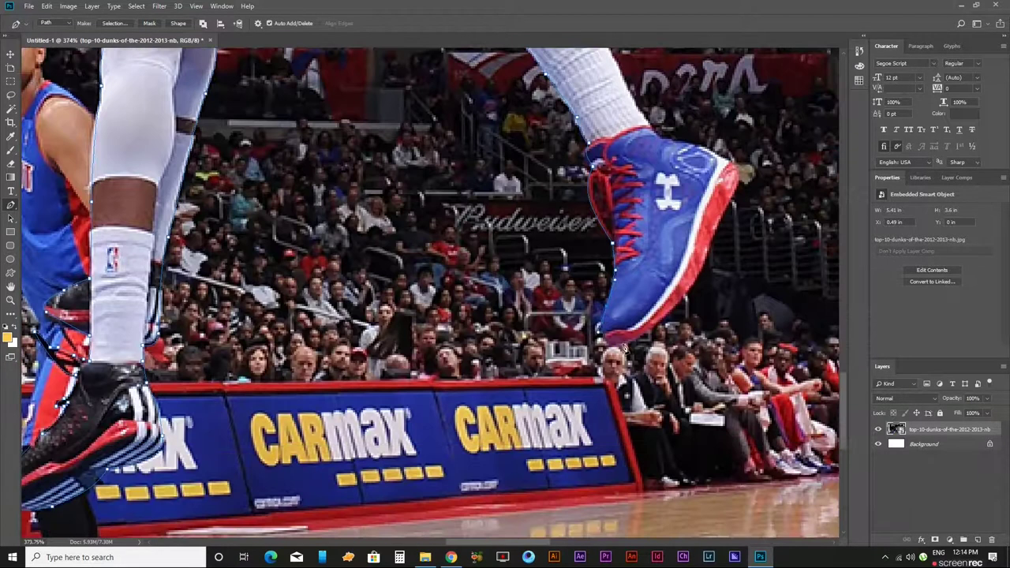
left_click_drag(680, 275, 636, 346)
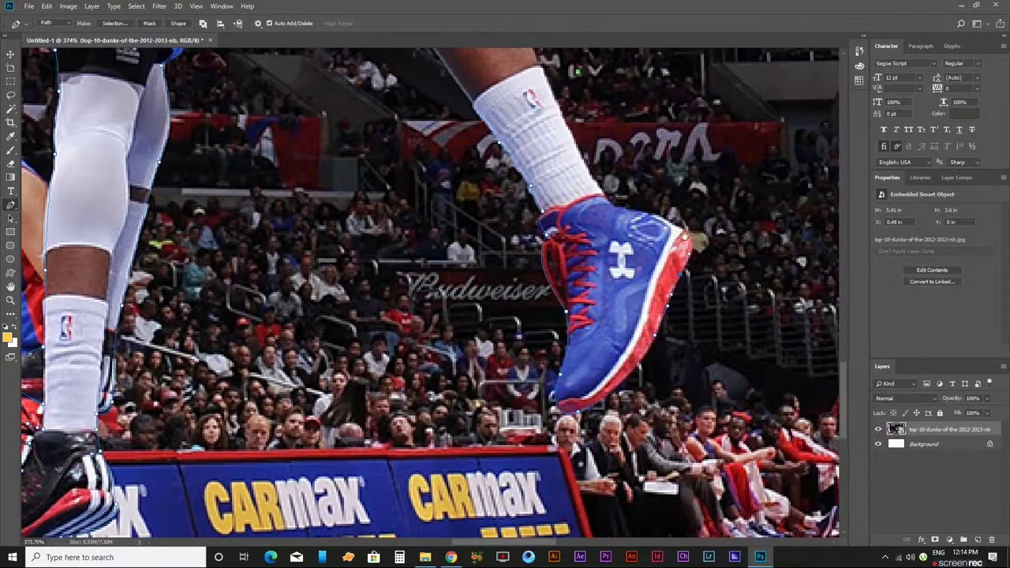
left_click_drag(683, 235, 669, 294)
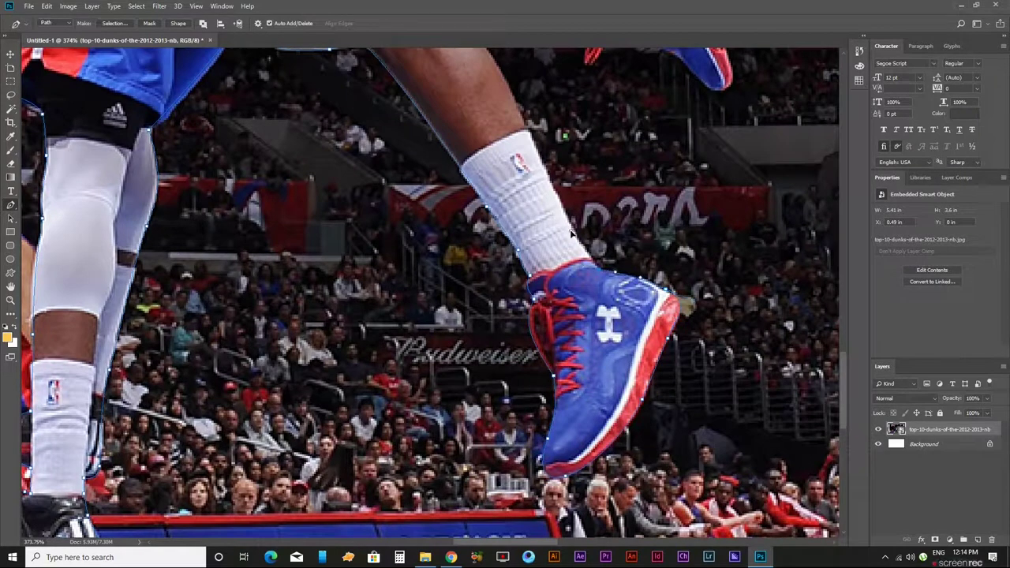
scroll(574, 233, "up", 5)
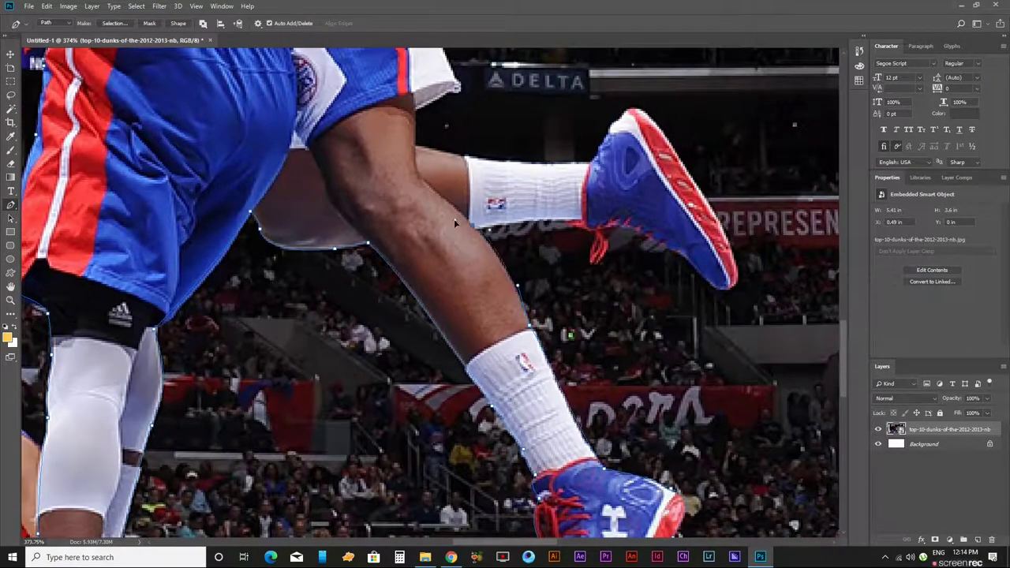
Trace the pen path along the sock, the shoe sole and top, and the leg's back edge.
left_click(562, 218)
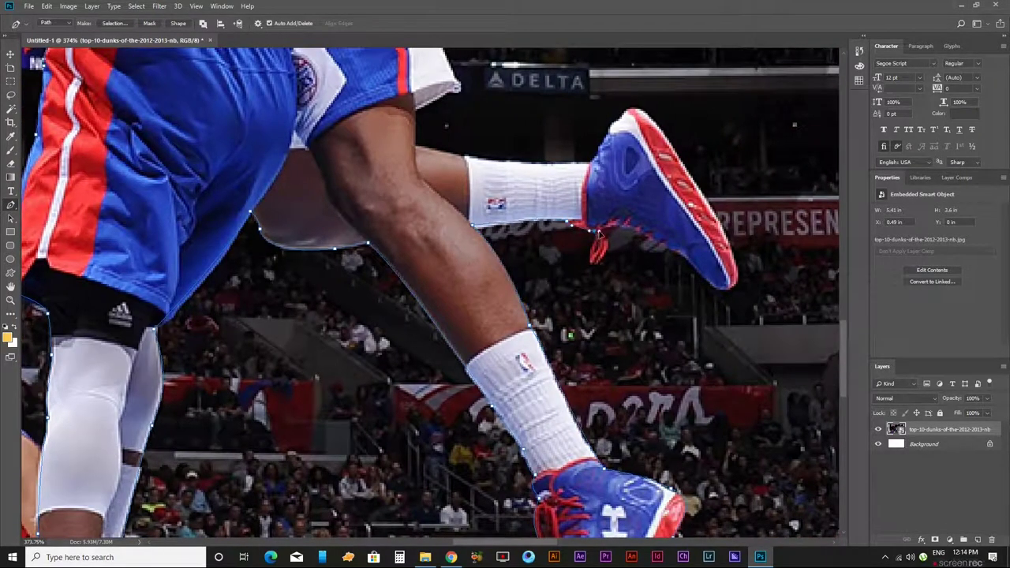
left_click(591, 266)
left_click(690, 261)
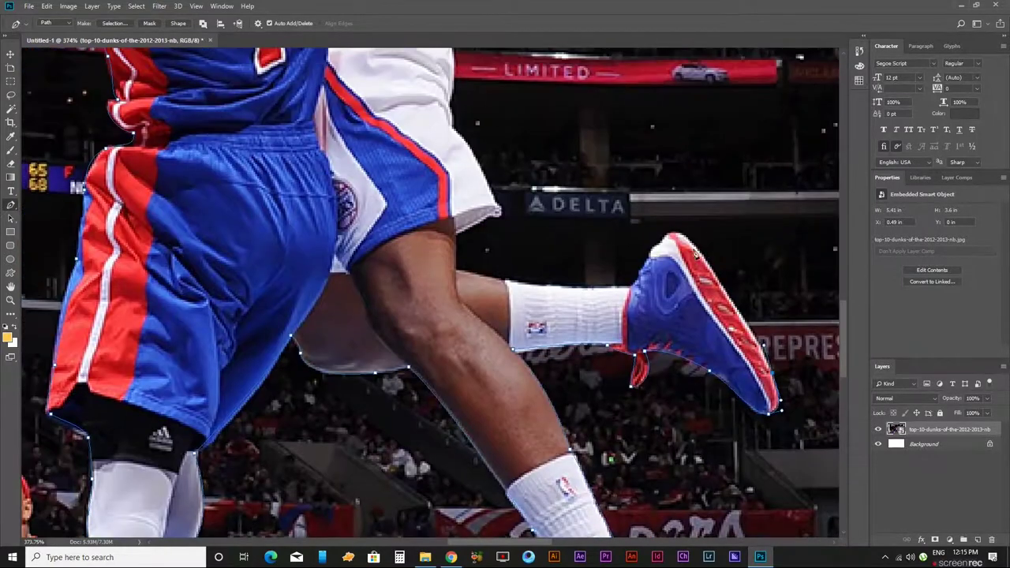
left_click_drag(734, 265, 771, 386)
left_click(664, 235)
left_click(456, 268)
Curve the path around the ball, then scale the placed Milky Way image to fill the canvas.
scroll(457, 272, "up", 2)
scroll(484, 253, "up", 5)
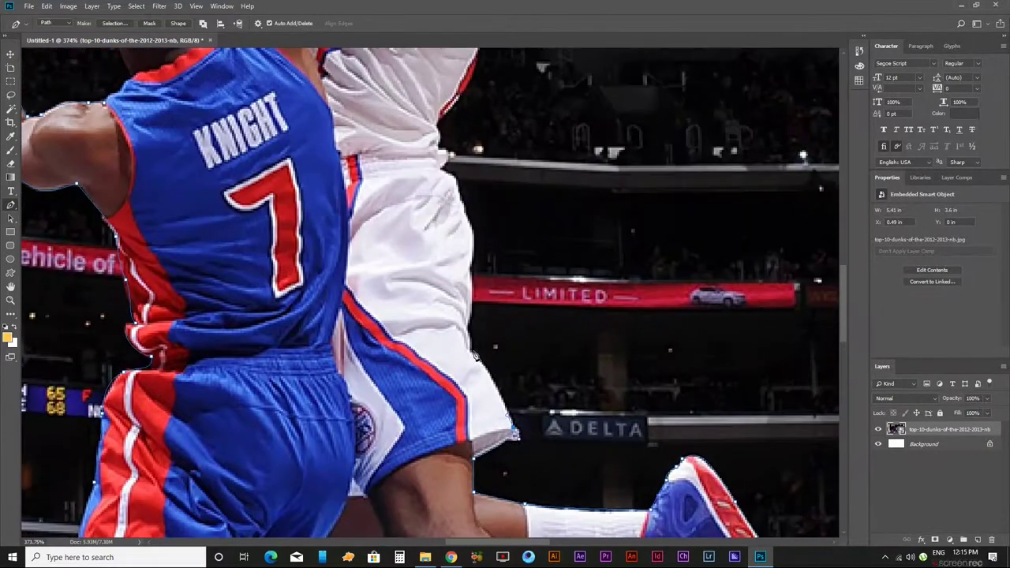
scroll(477, 245, "up", 4)
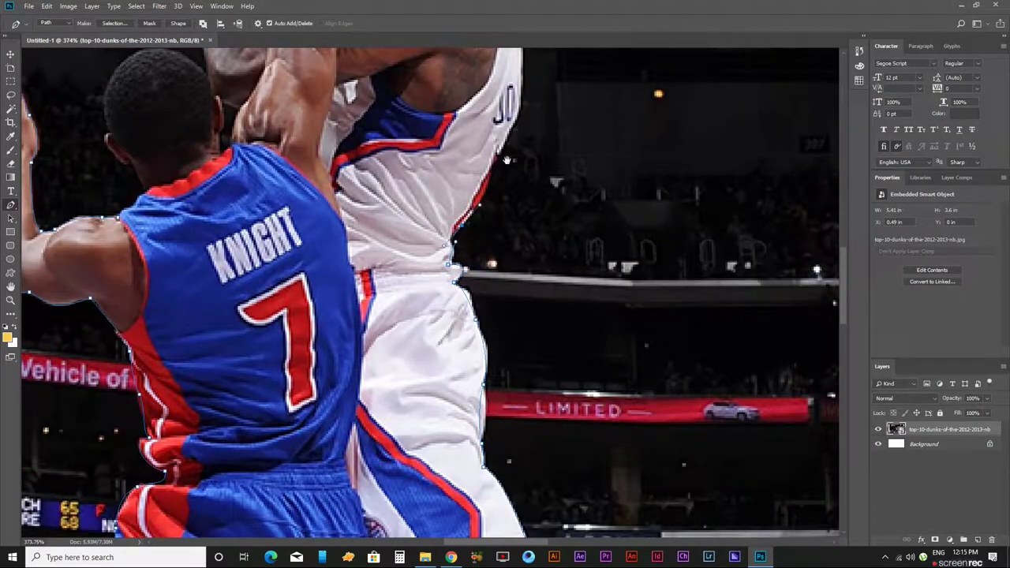
scroll(466, 245, "up", 3)
scroll(481, 247, "up", 5)
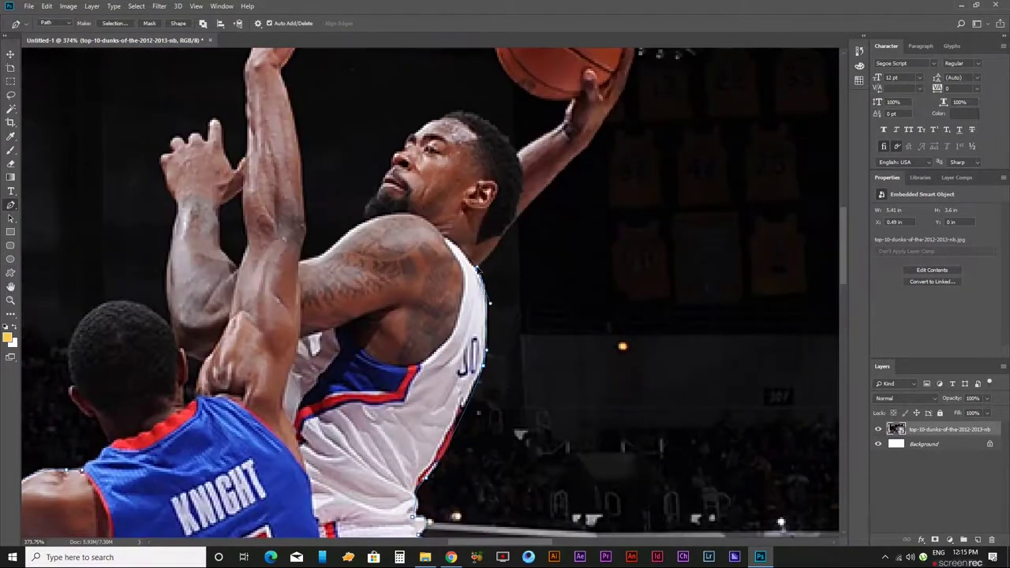
scroll(535, 204, "up", 3)
scroll(574, 192, "up", 3)
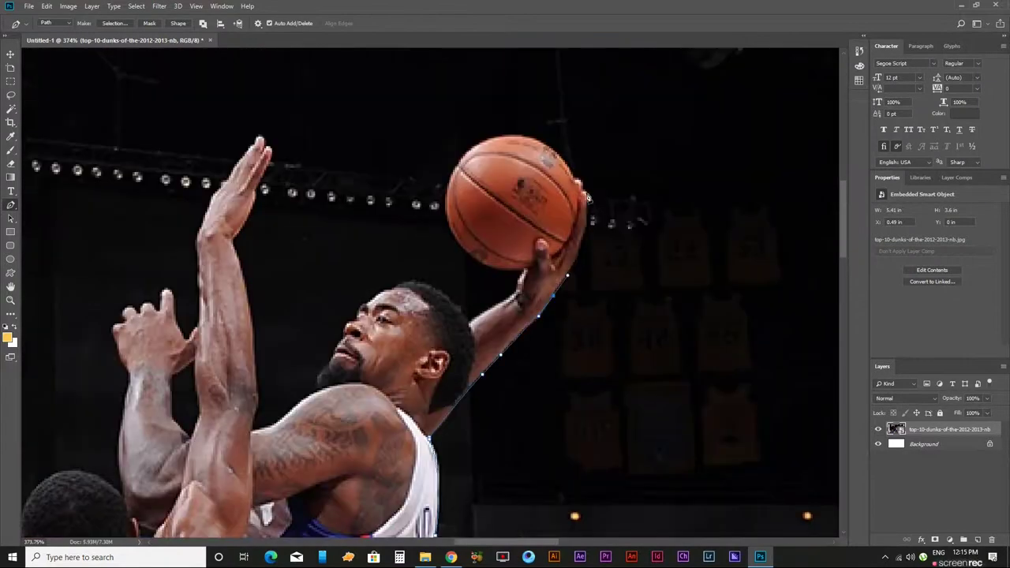
left_click(584, 188)
left_click_drag(460, 160, 415, 193)
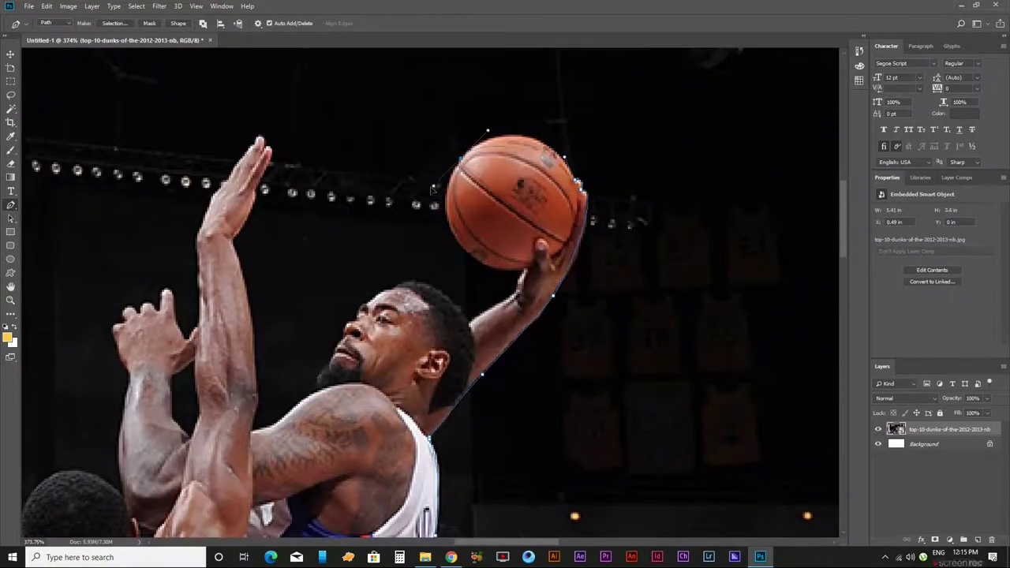
left_click_drag(524, 270, 599, 257)
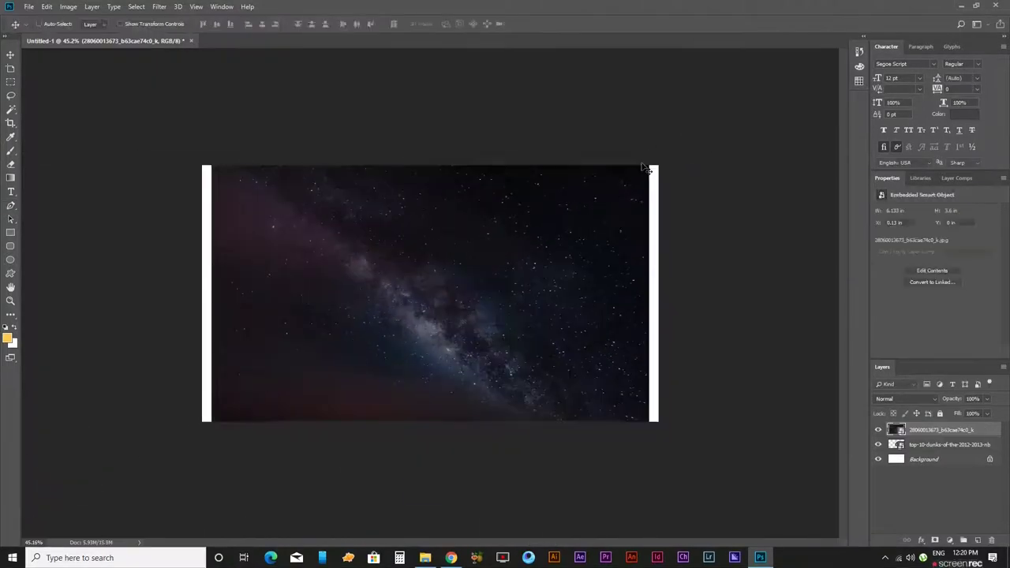
left_click_drag(647, 166, 667, 161)
key("Return")
Move the Milky Way layer beneath the players and select the dunks layer.
key("ctrl+bracketleft")
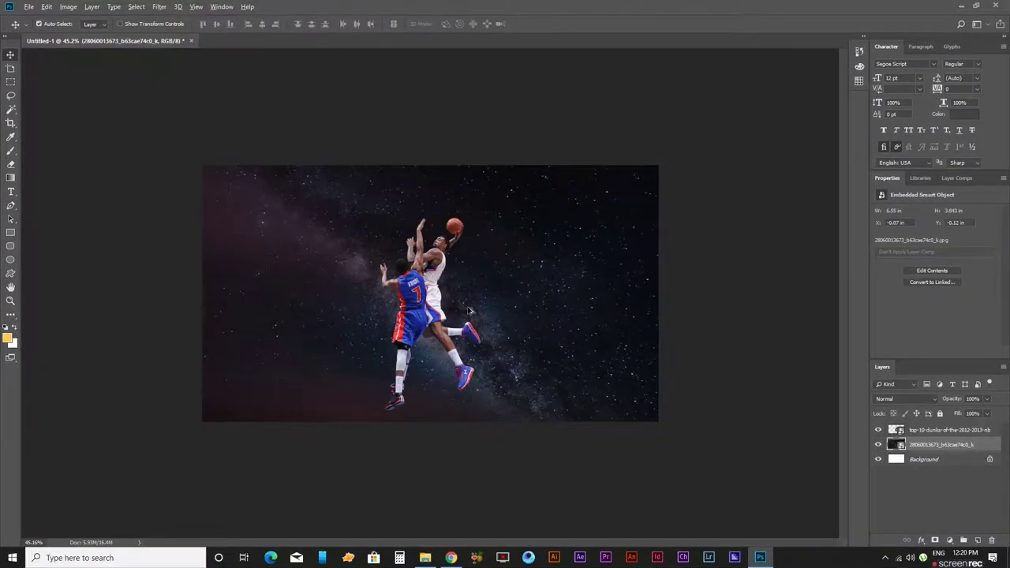
scroll(468, 311, "up", 3)
left_click(420, 317)
key("ctrl+t")
key("Return")
Place the Andromeda galaxy image below the dunks layer and shrink it toward the upper-left.
key("alt+Tab")
left_click_drag(176, 90, 473, 277)
key("Return")
key("ctrl+bracketleft")
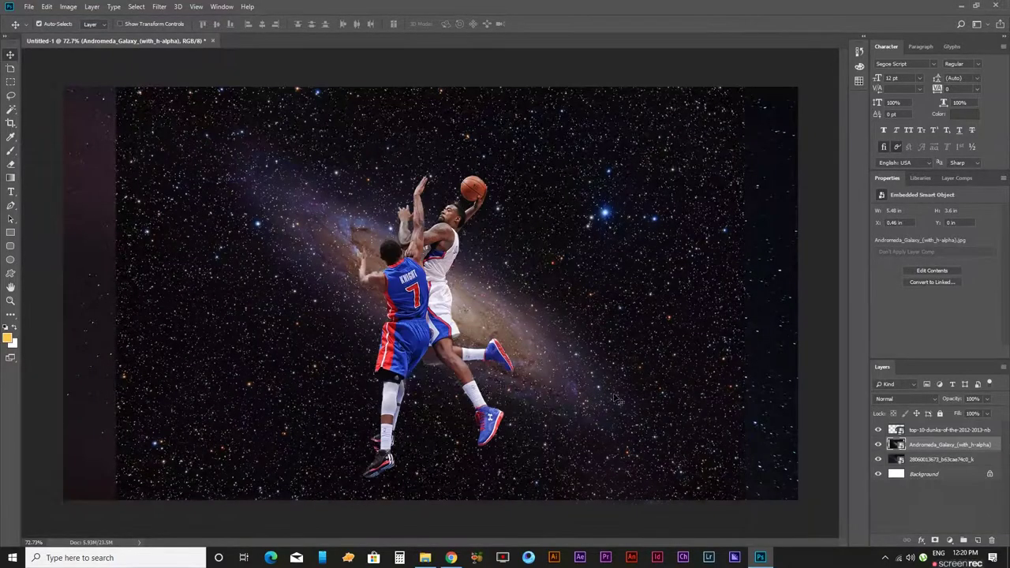
key("ctrl+t")
left_click_drag(618, 400, 466, 409)
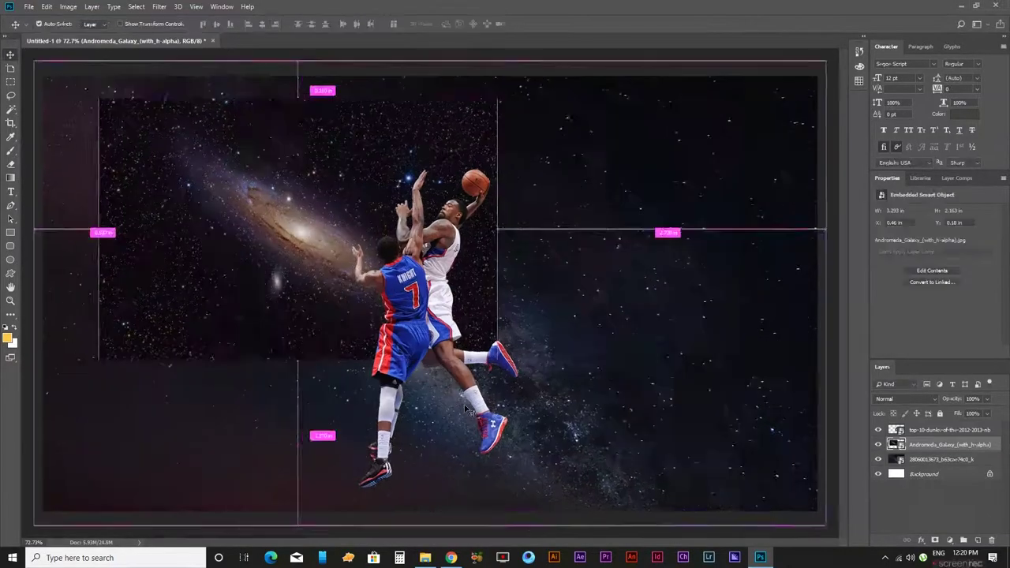
key("Return")
Set the galaxy layer to Screen blend mode and paint its hard edges away on a layer mask.
left_click(906, 399)
left_click(892, 226)
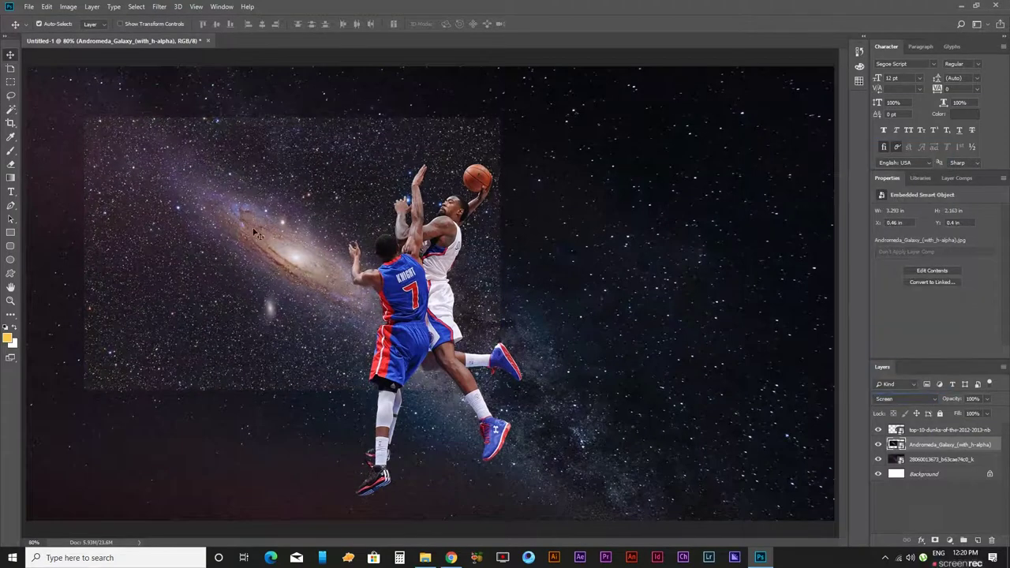
left_click(950, 539)
key("b")
left_click_drag(489, 252, 253, 131)
left_click_drag(387, 229, 359, 206)
left_click_drag(221, 190, 154, 166)
left_click_drag(190, 371, 371, 348)
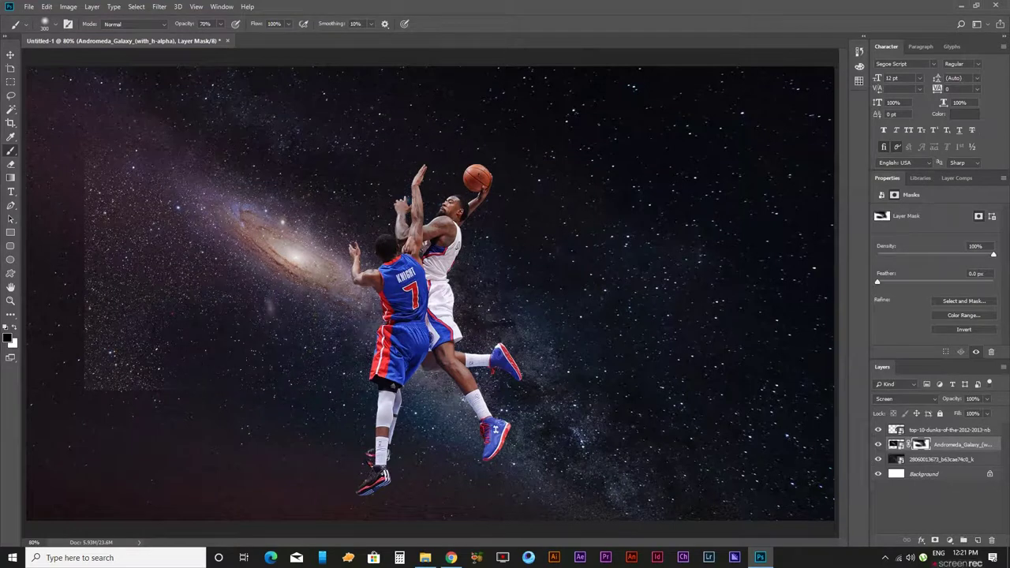
left_click_drag(261, 237, 111, 379)
Enlarge the galaxy layer to about 121%.
key("ctrl+t")
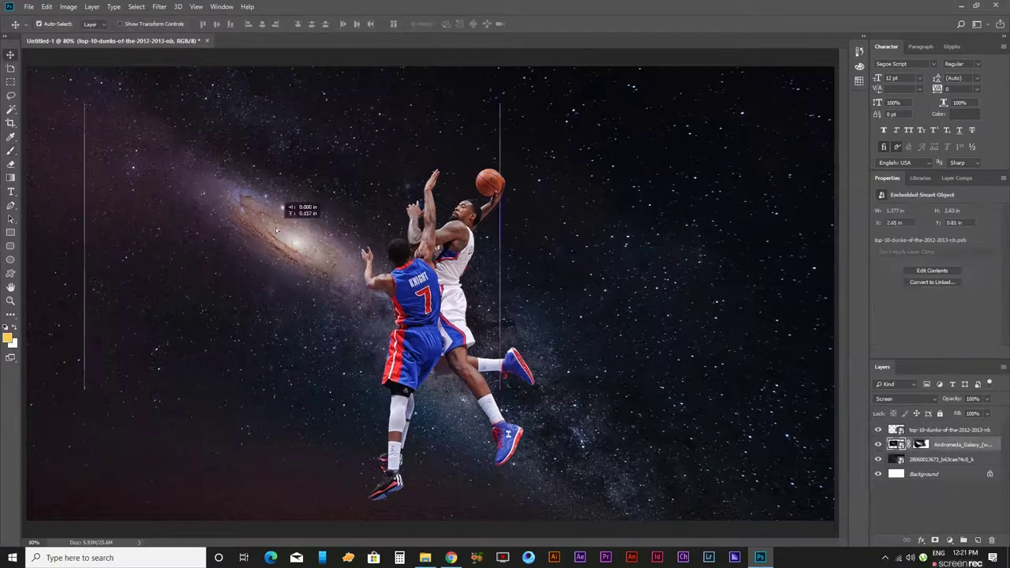
left_click_drag(514, 102, 553, 67)
key("Return")
scroll(229, 290, "up", 2)
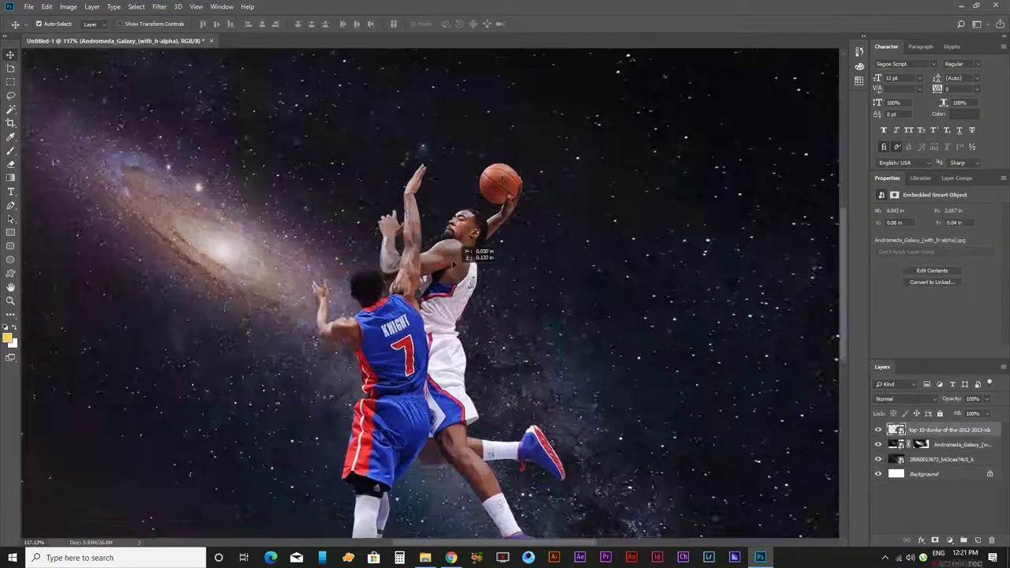
scroll(229, 290, "down", 3)
scroll(229, 291, "up", 2)
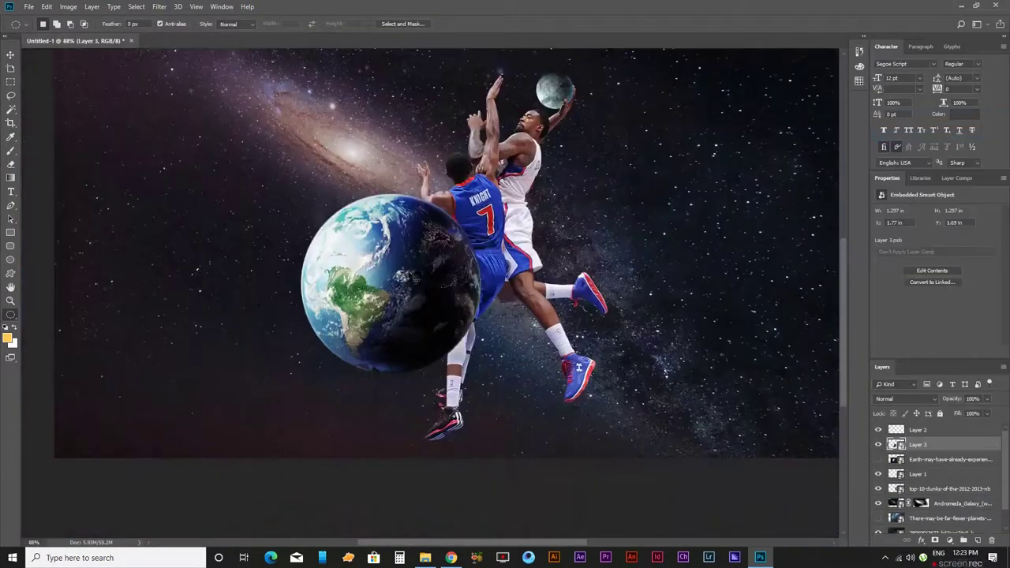
Scale the Earth image onto the dunker's raised hand, then start a round selection around the globe.
key("ctrl+t")
left_click_drag(477, 197, 429, 244)
left_click_drag(389, 282, 542, 59)
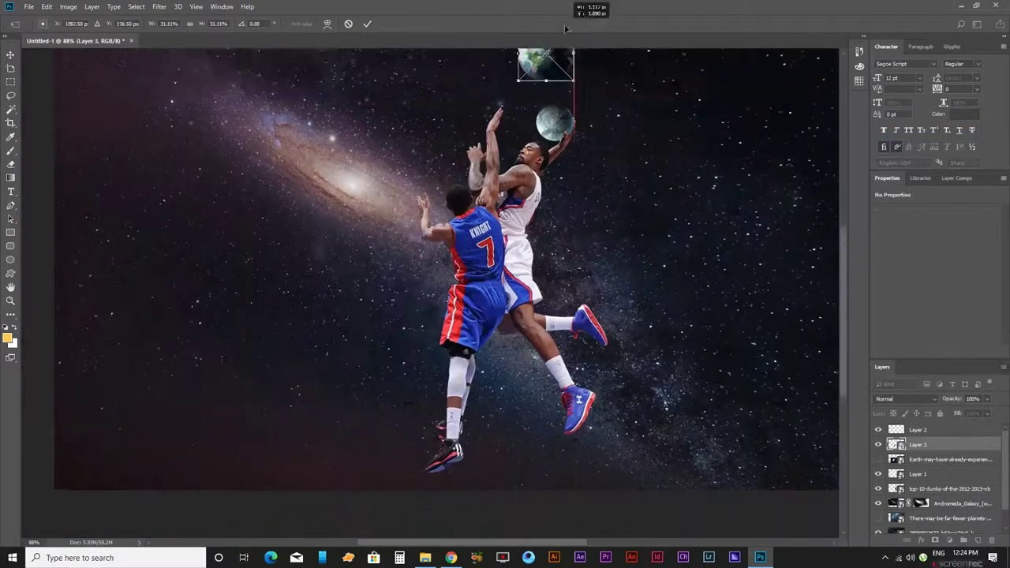
scroll(542, 118, "up", 2)
scroll(550, 124, "up", 3)
left_click_drag(550, 124, 562, 141)
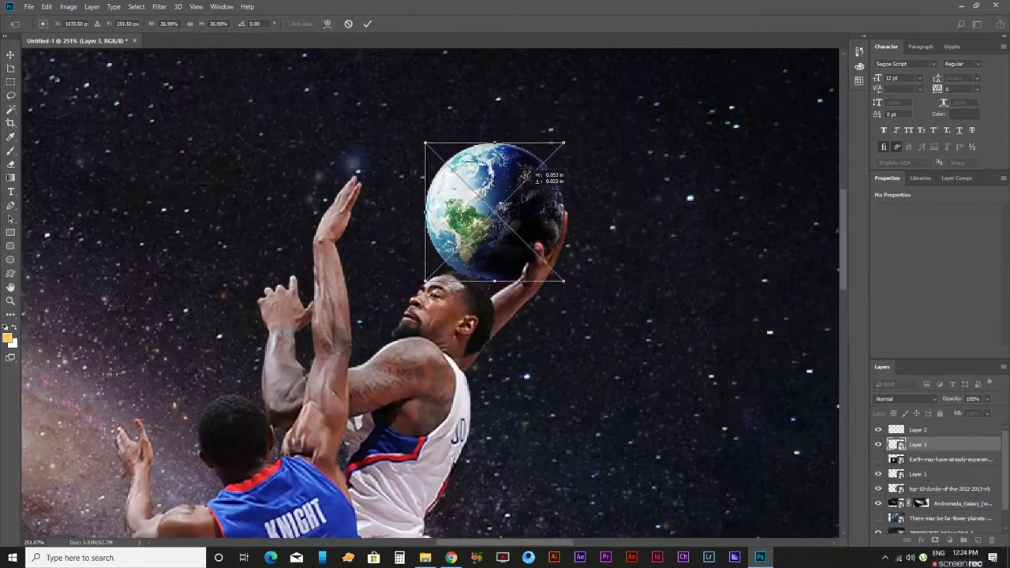
key("Return")
key("ctrl+0")
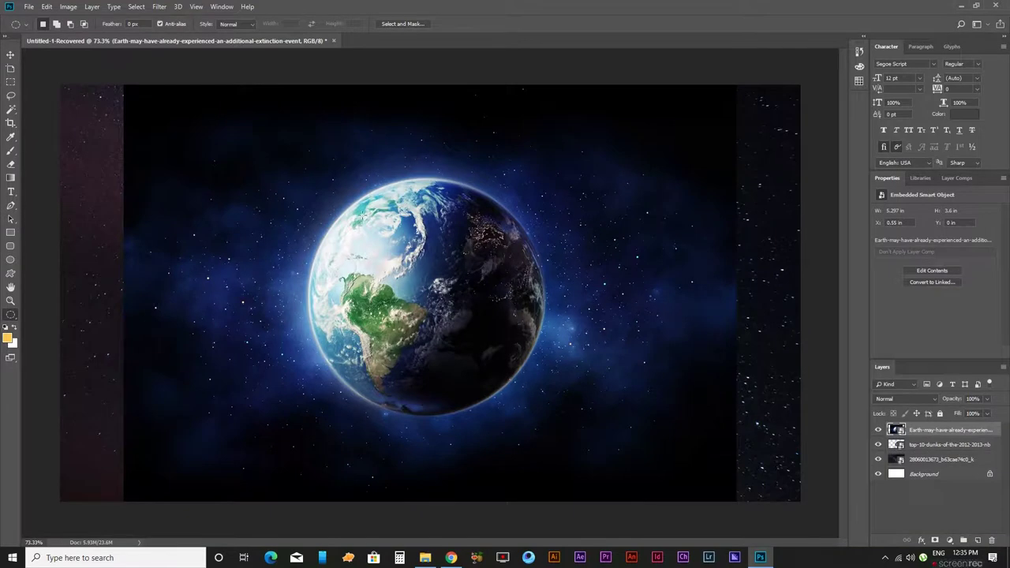
mouse_move(312, 182)
left_mouse_down()
mouse_move(475, 319)
mouse_move(565, 442)
mouse_move(481, 308)
left_mouse_up()
Draw a centred circular selection around the globe and copy it to a new layer with Ctrl+J.
key("ctrl+shift+s")
key("Escape")
left_click_drag(339, 217, 565, 442)
left_click_drag(509, 335, 521, 292)
left_click(490, 307)
left_click_drag(329, 225, 620, 463)
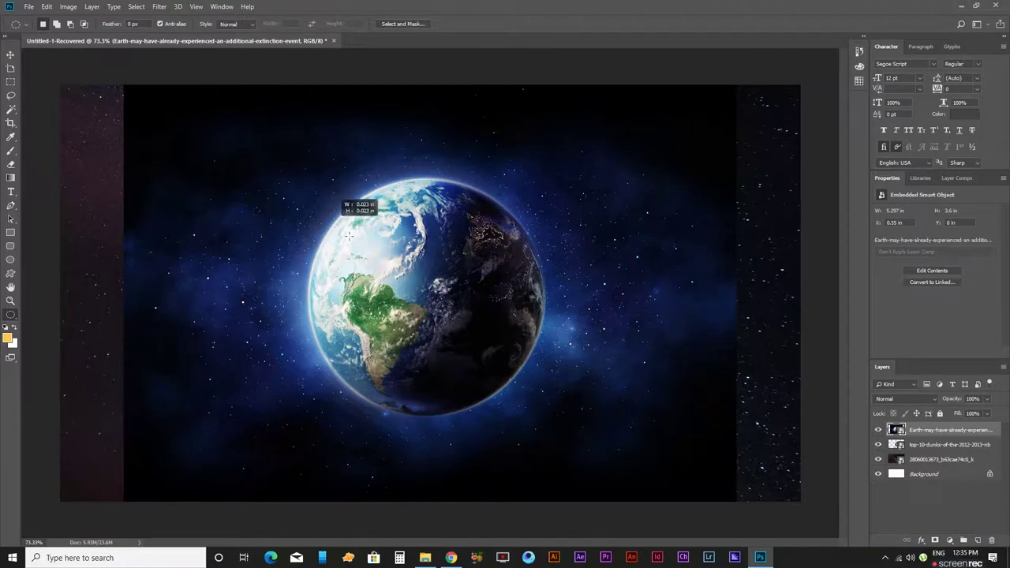
mouse_move(472, 341)
left_mouse_down()
mouse_move(480, 352)
mouse_move(484, 338)
left_mouse_up()
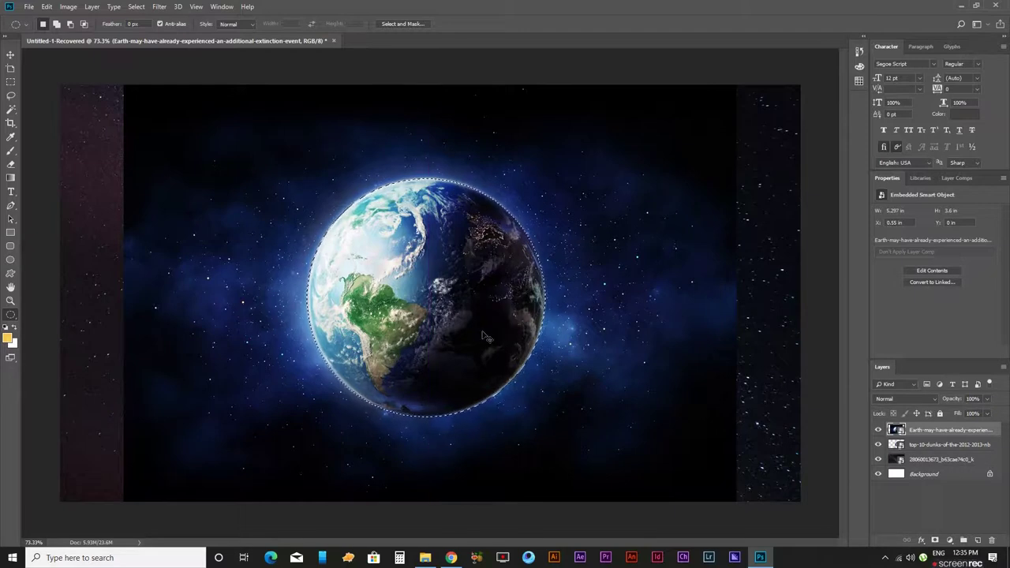
key("ctrl+j")
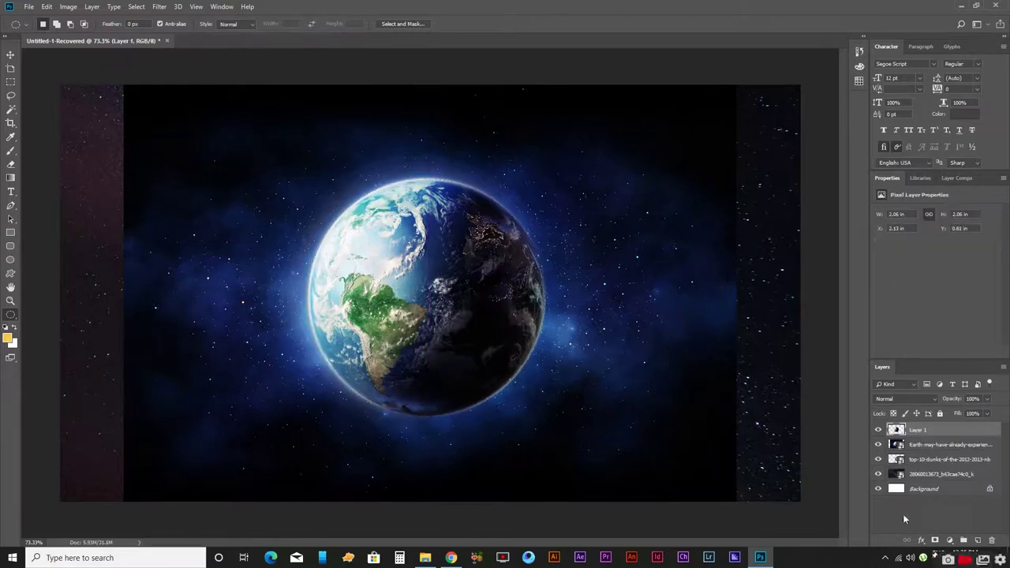
Hide the full Earth layer and convert the globe layer to a smart object.
left_click(879, 445)
key("v")
key("ctrl+t")
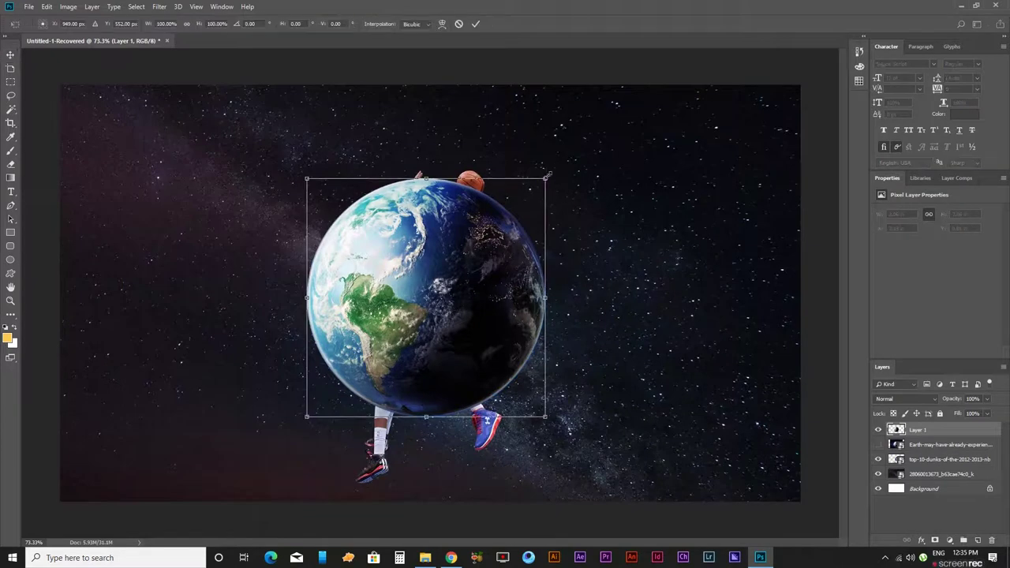
key("Return")
right_click(960, 430)
left_click(918, 135)
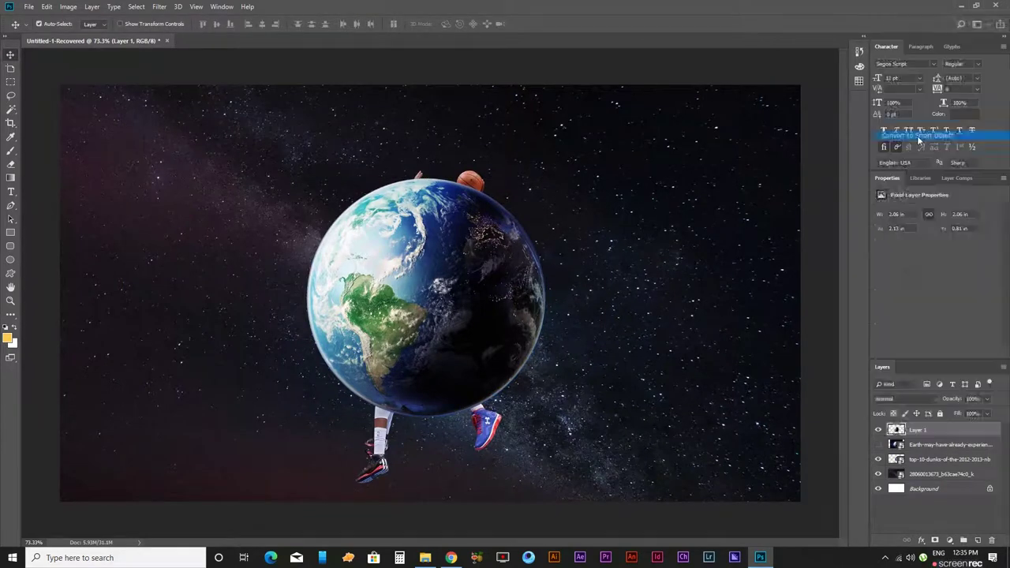
Shrink the globe to about 23% and move it onto the ball in the dunker's hand.
key("ctrl+t")
left_click_drag(548, 175, 454, 271)
key("Return")
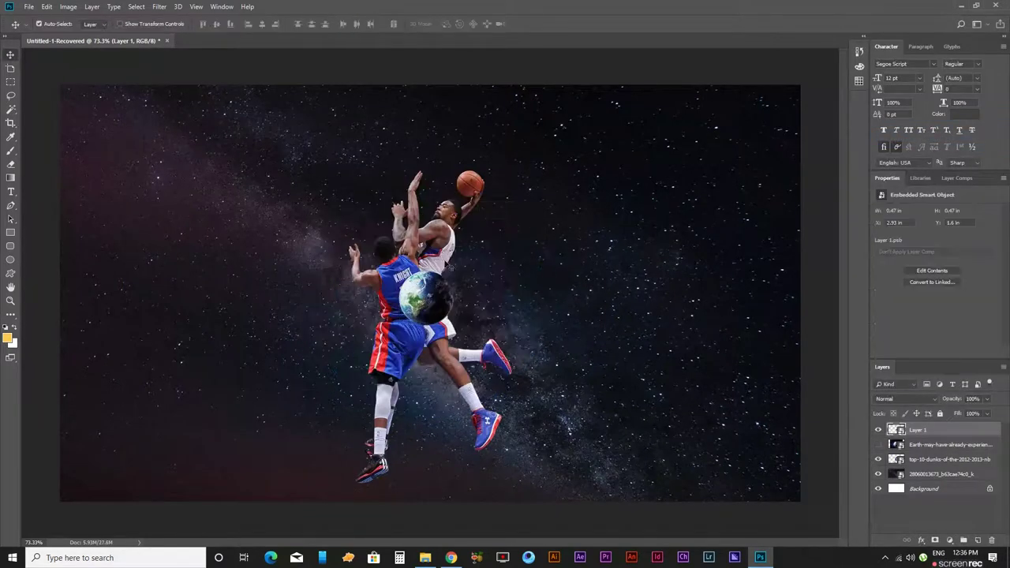
scroll(437, 234, "up", 3)
left_click_drag(428, 95, 485, 106)
scroll(505, 115, "up", 3)
scroll(505, 115, "up", 2)
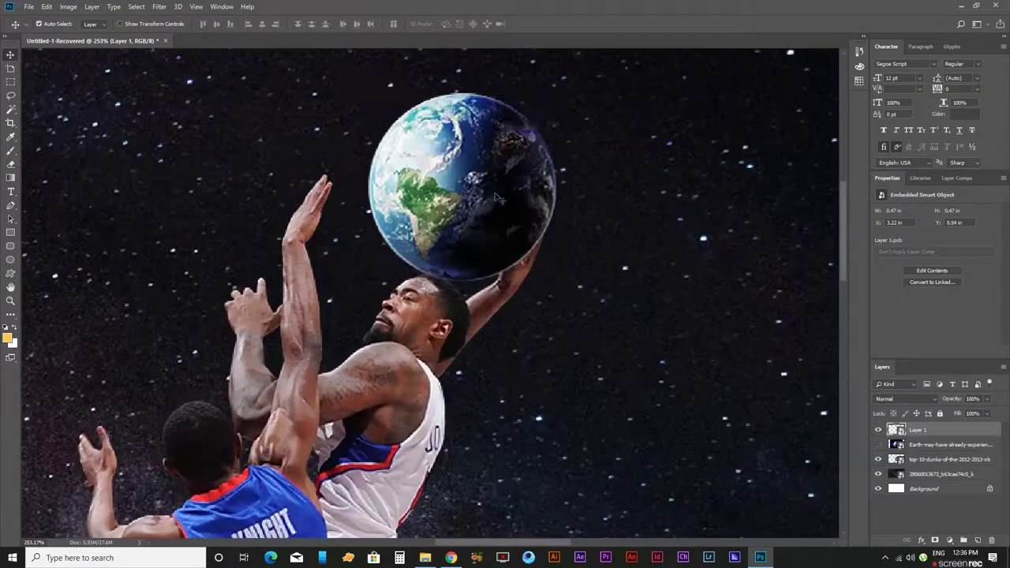
Shrink the globe further to about 13% and fine-tune its position over the ball.
key("ctrl+t")
left_click_drag(556, 91, 529, 121)
left_click_drag(485, 170, 501, 204)
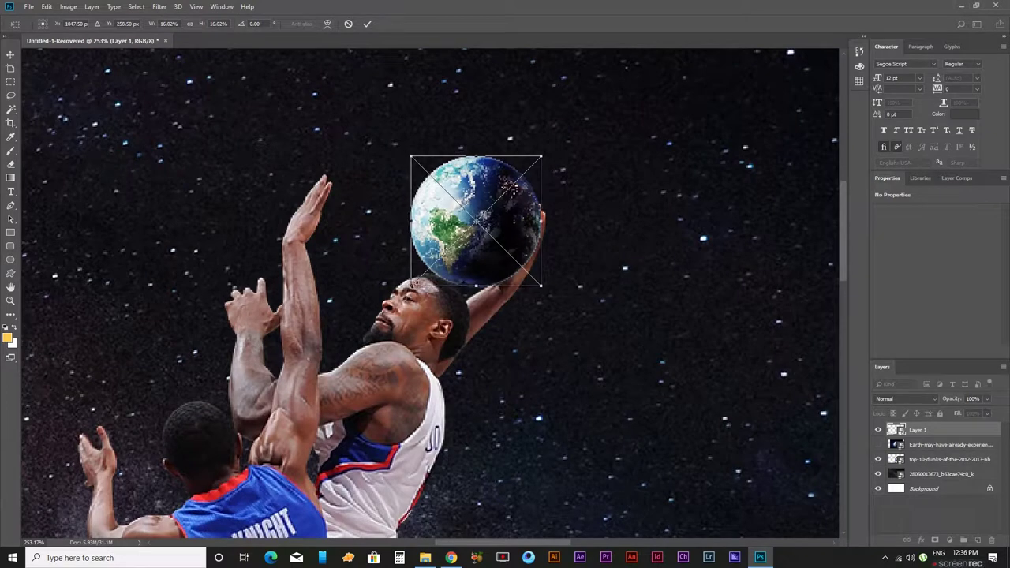
left_click_drag(410, 286, 436, 265)
left_click_drag(487, 219, 488, 223)
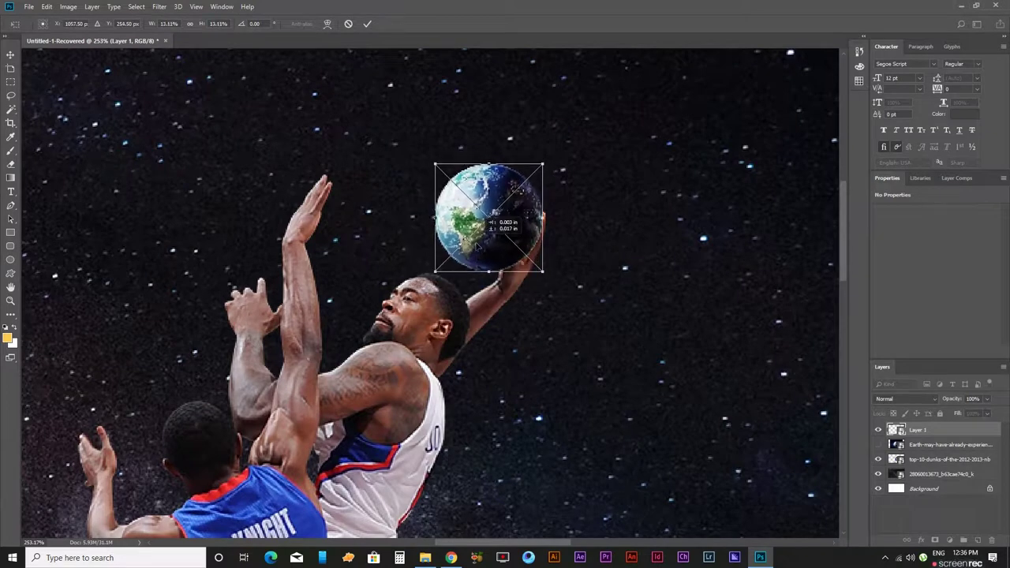
key("Return")
key("ctrl+0")
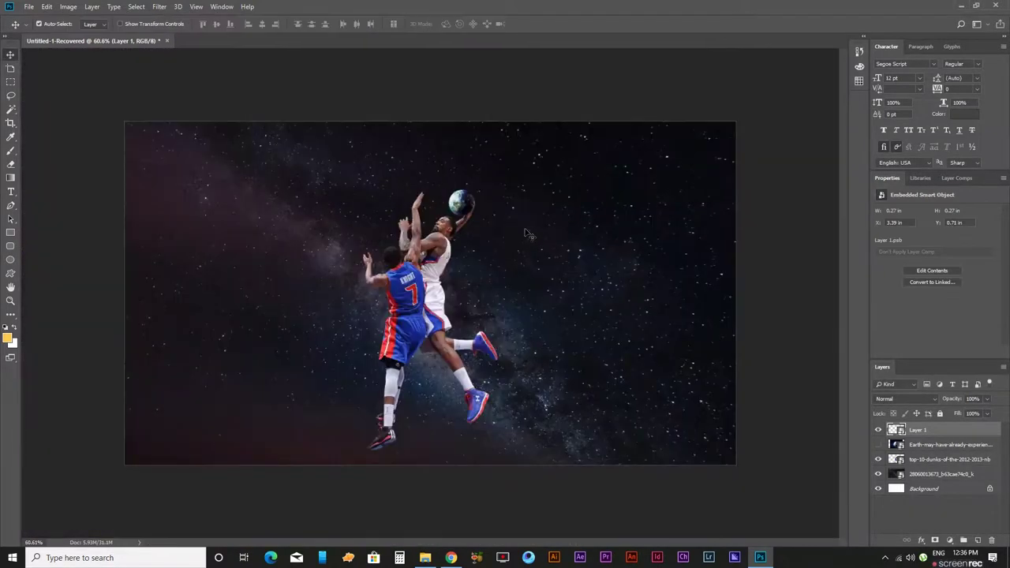
Nudge the globe slightly lower on the ball.
key("ctrl+t")
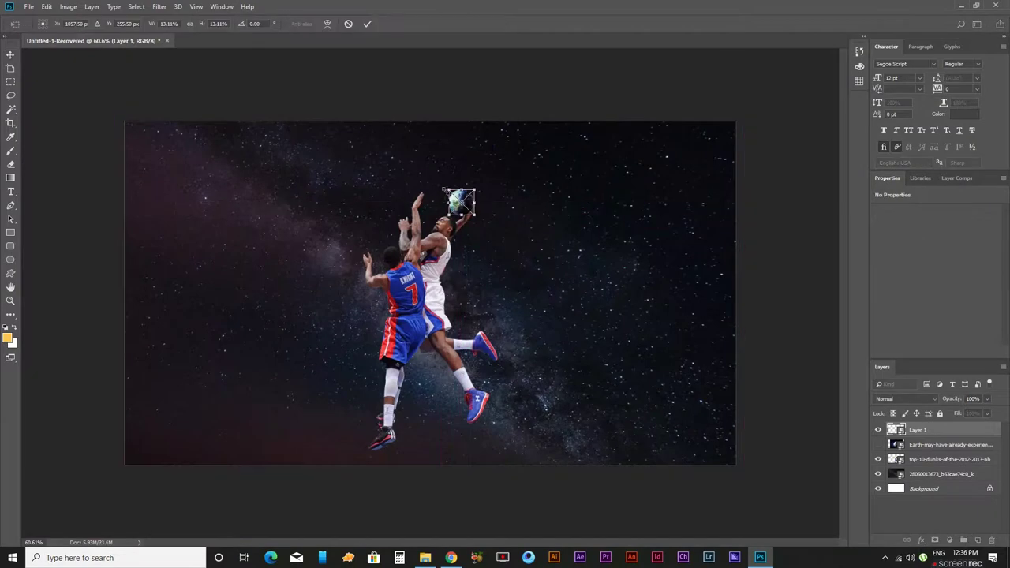
key("Return")
scroll(464, 214, "up", 3)
scroll(462, 189, "up", 3)
left_click_drag(456, 149, 456, 149)
Hide the globe to reveal the basketball and ready the Pen tool on the dunks photo layer.
left_click(878, 430)
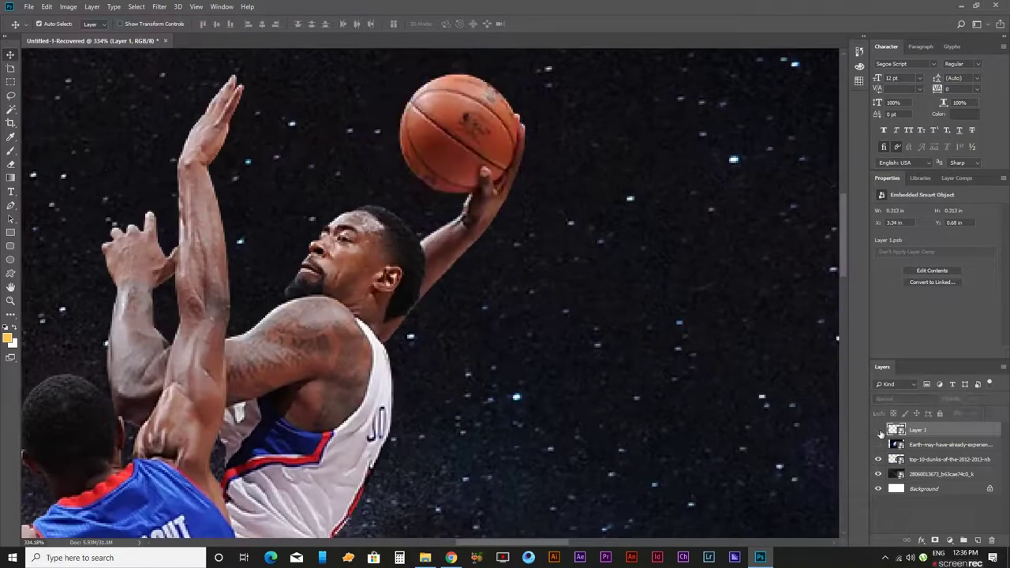
left_click(926, 462)
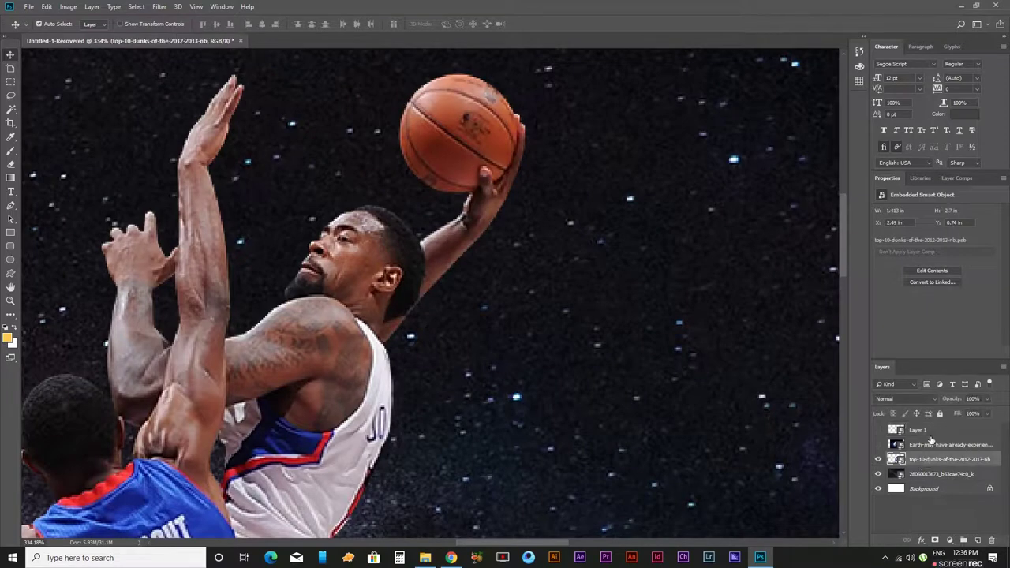
key("p")
scroll(454, 184, "up", 1)
scroll(466, 213, "up", 1)
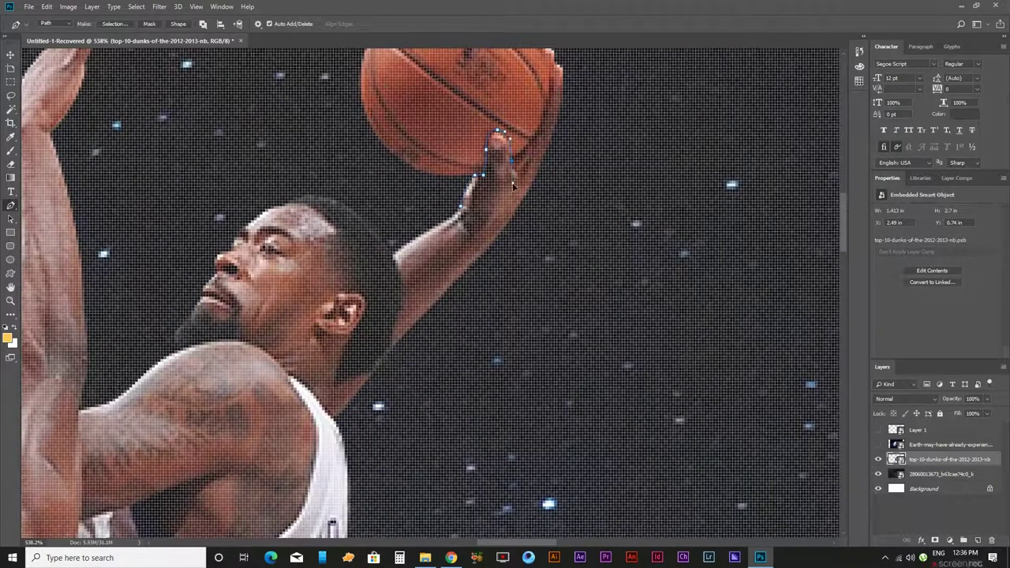
left_click_drag(551, 96, 555, 204)
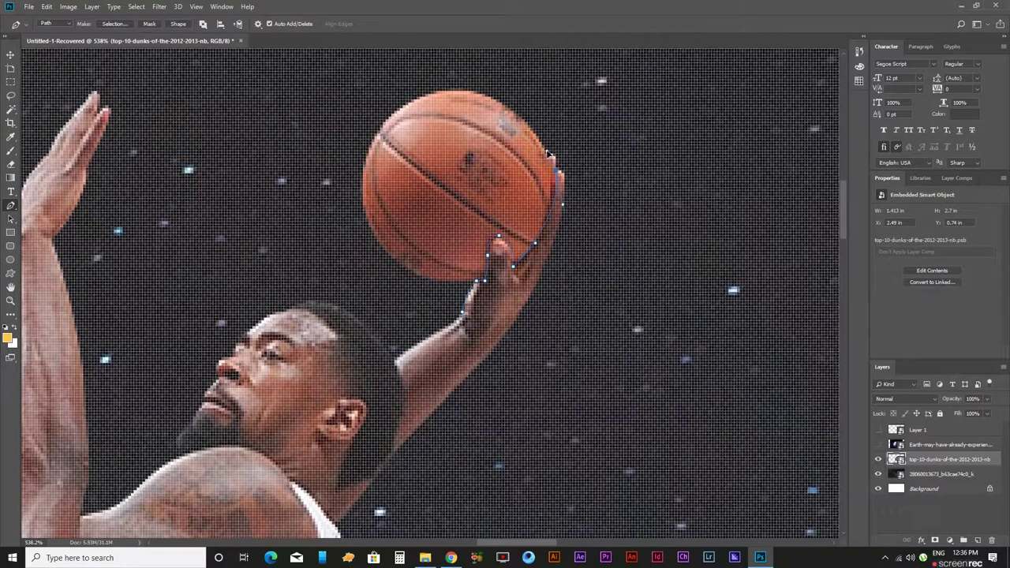
Trace a closed pen path around the ball and hand, then turn it into a selection.
left_click_drag(685, 225, 687, 252)
left_click(666, 349)
left_click(623, 383)
left_click_drag(550, 412, 529, 410)
left_click(469, 317)
key("ctrl+Return")
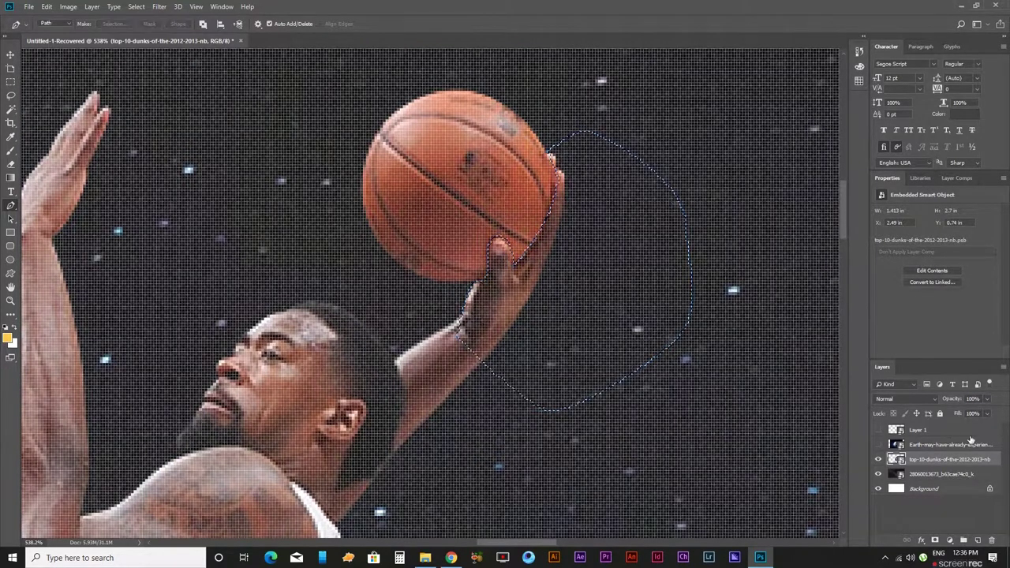
Copy the hand onto Layer 2 above Layer 1 and show the Earth layer again.
scroll(592, 238, "down", 5)
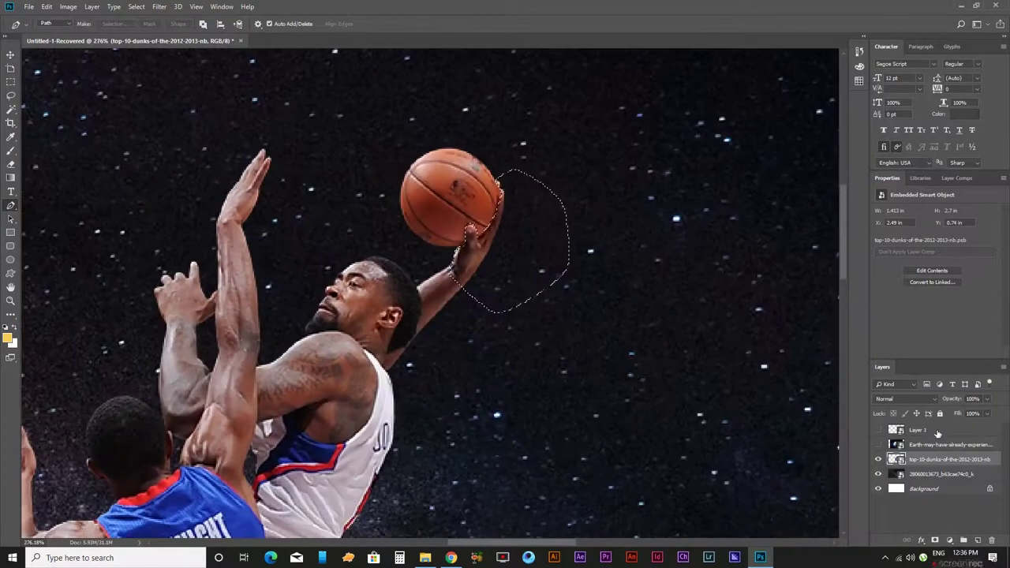
key("ctrl+shift+alt+n")
left_click_drag(936, 461, 923, 431)
left_click(878, 444)
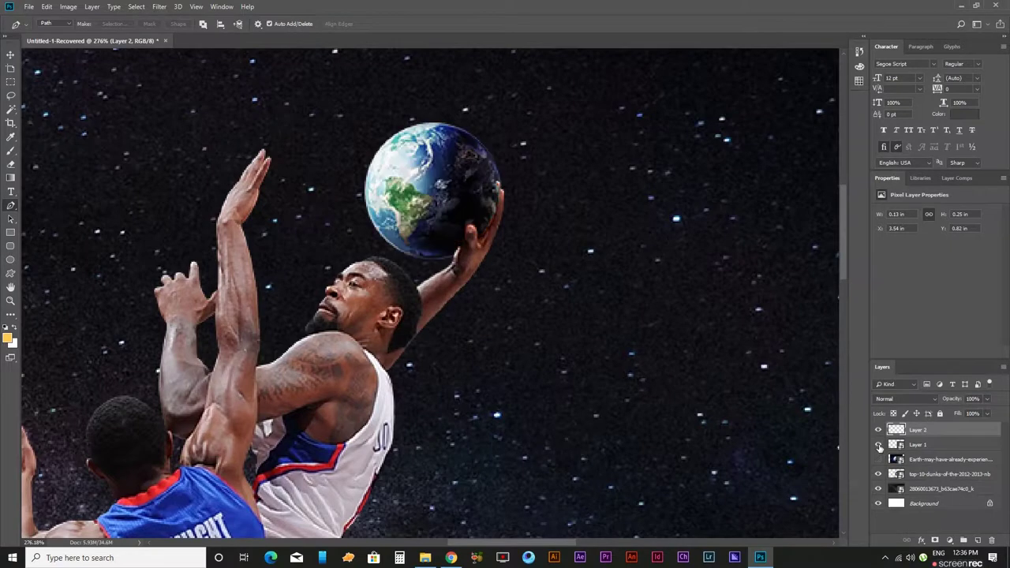
key("v")
scroll(521, 245, "up", 3)
Add a layer mask to the copied hand layer and ready a black-and-white brush on it.
left_click(431, 141)
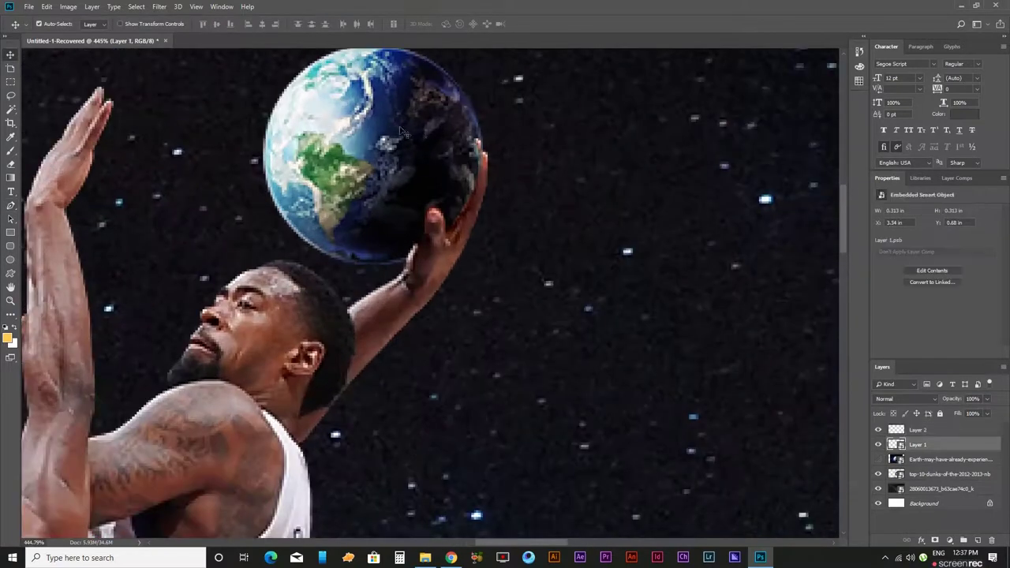
key("alt+bracketright")
left_click(935, 540)
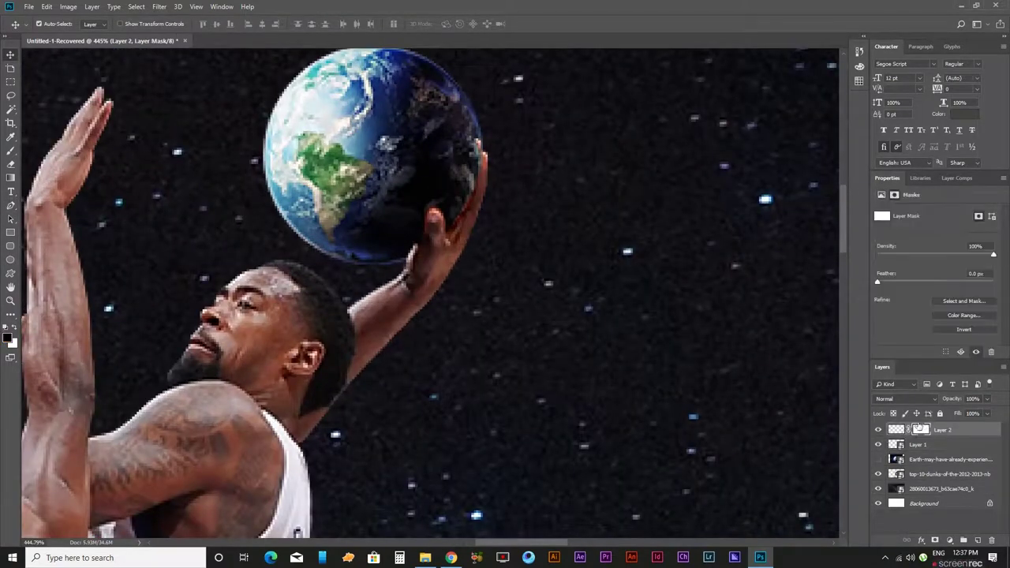
key("b")
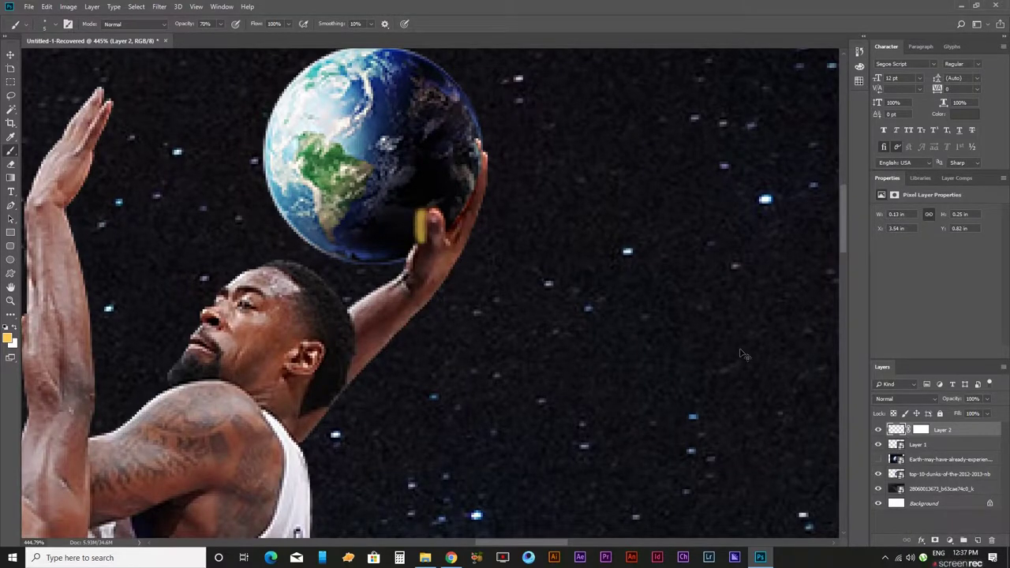
key("ctrl+z")
left_click(921, 430)
key("d")
Paint the mask along the thumb and fingers, then fit the whole poster in the window.
scroll(423, 255, "up", 2)
left_click_drag(430, 225, 506, 163)
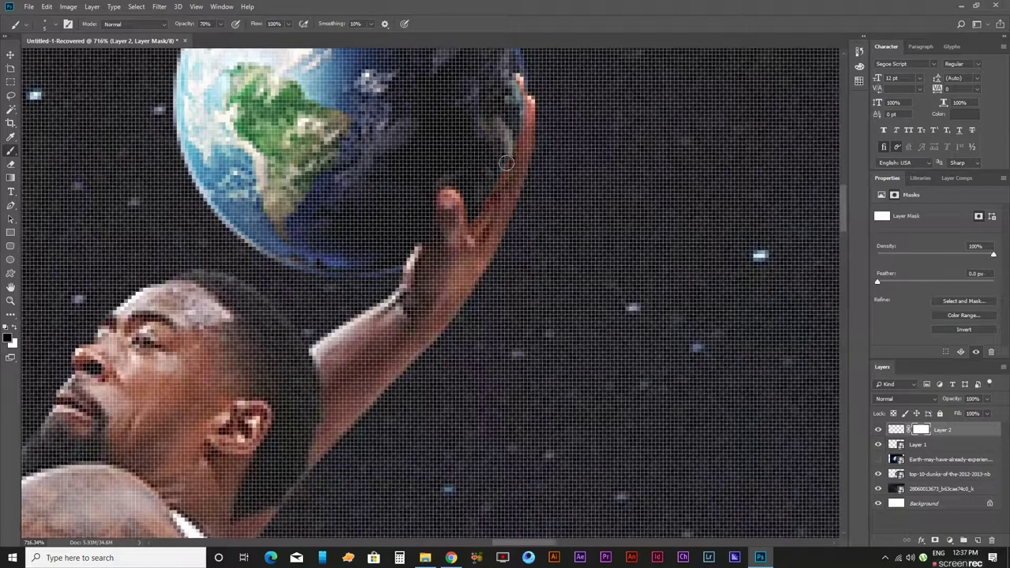
scroll(506, 163, "down", 2)
scroll(473, 154, "down", 2)
scroll(457, 150, "down", 1)
scroll(449, 148, "up", 2)
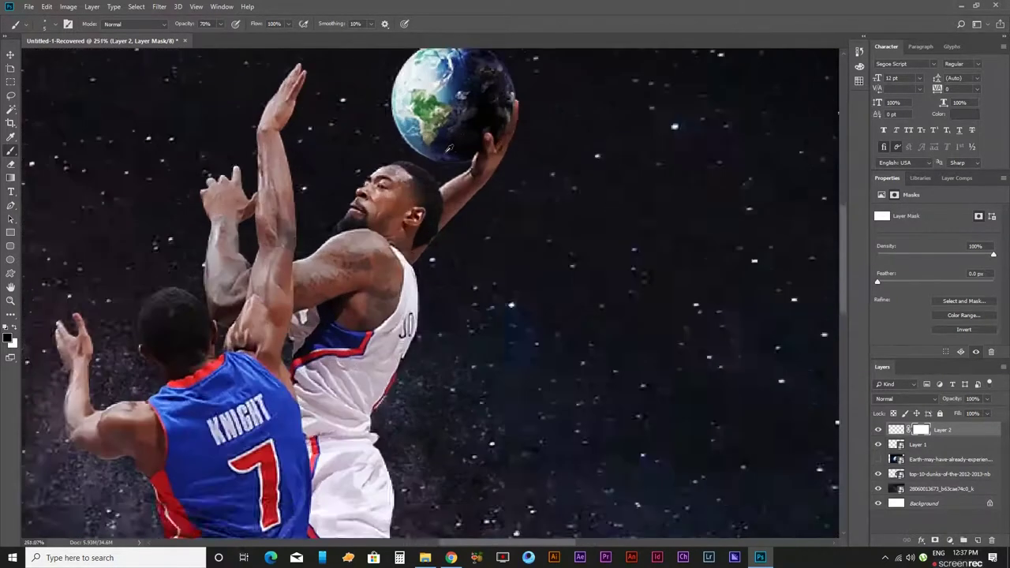
scroll(454, 142, "up", 1)
key("ctrl+0")
key("v")
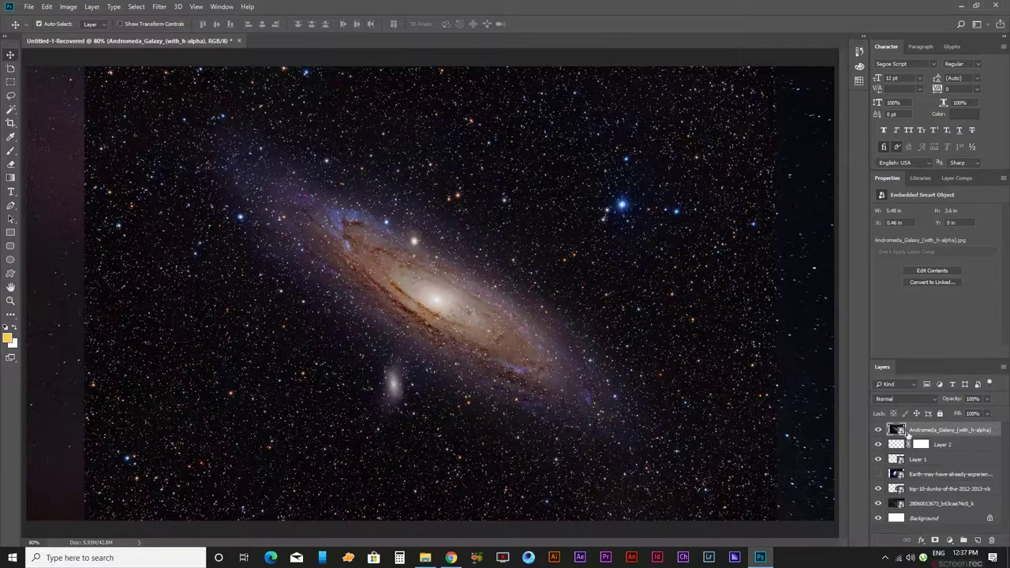
Set the Andromeda layer to Screen, move it up-left and add a layer mask.
left_click(904, 398)
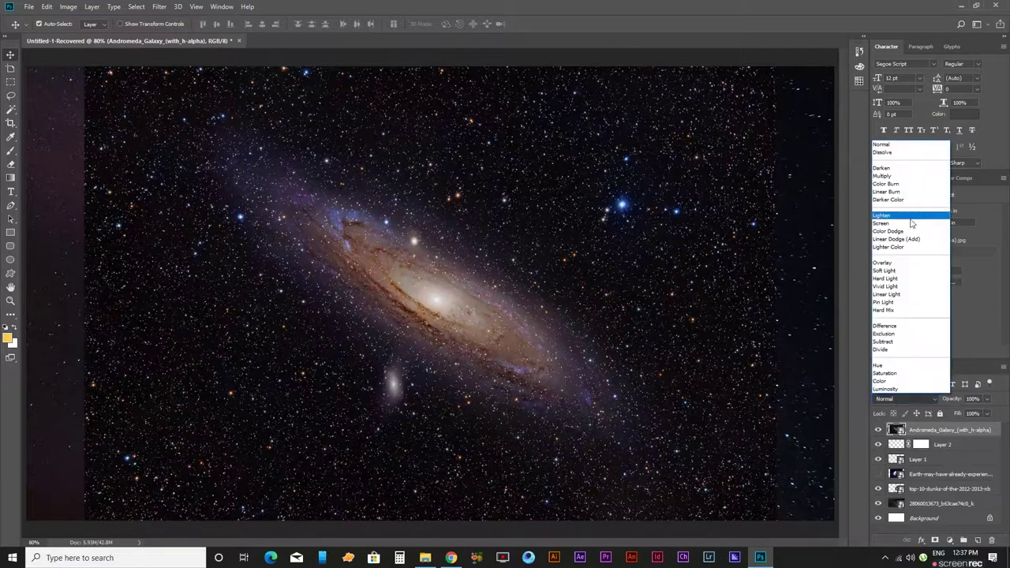
left_click(915, 220)
left_click_drag(473, 285, 306, 249)
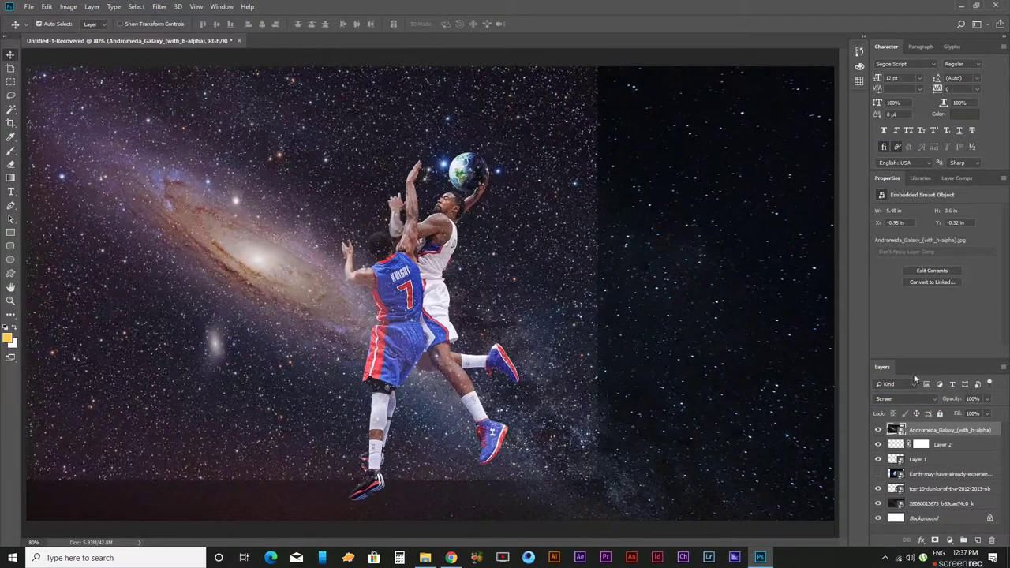
left_click(935, 540)
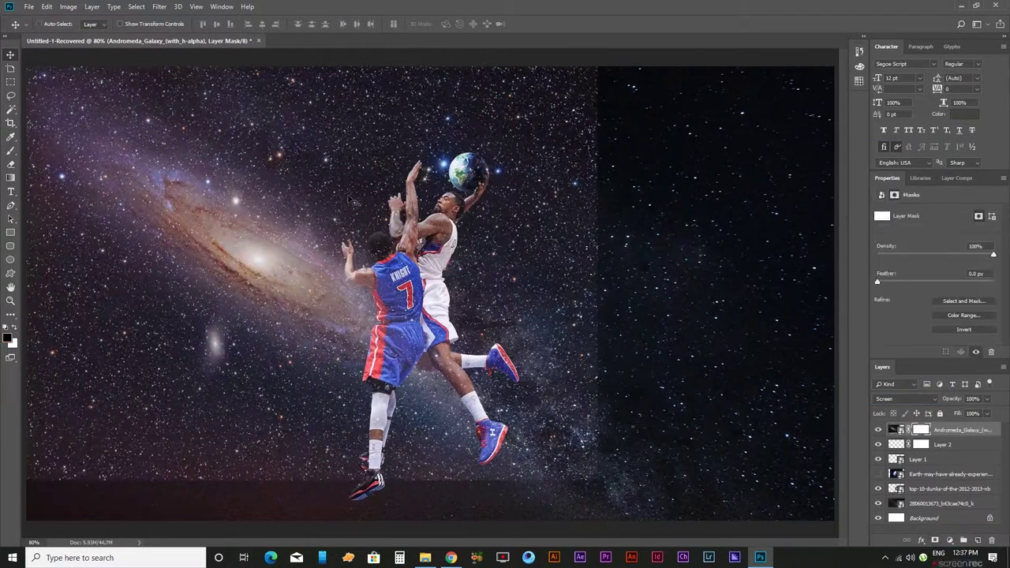
Scale the galaxy down to about 76% and reposition it in the upper left.
key("ctrl+t")
key("ctrl+0")
left_click_drag(576, 153, 518, 194)
mouse_move(474, 256)
left_mouse_down()
mouse_move(457, 217)
mouse_move(399, 169)
left_mouse_up()
key("Return")
key("ctrl+0")
left_click_drag(289, 210, 306, 229)
key("ctrl+0")
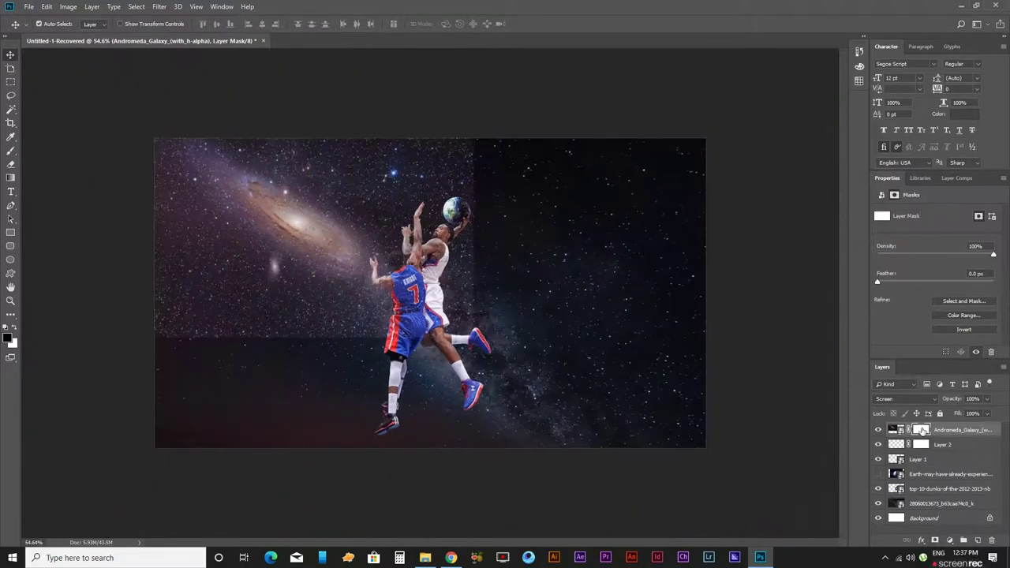
Brush out the galaxy's hard edge near the top centre and skew it by its top-right corner.
key("b")
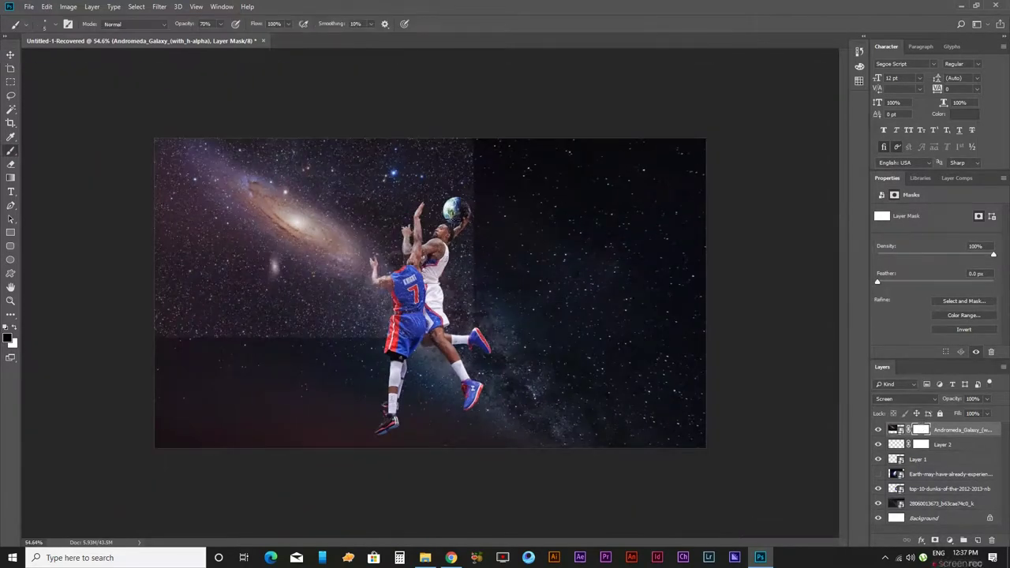
mouse_move(404, 136)
left_mouse_down()
mouse_move(422, 146)
mouse_move(190, 197)
mouse_move(174, 308)
left_mouse_up()
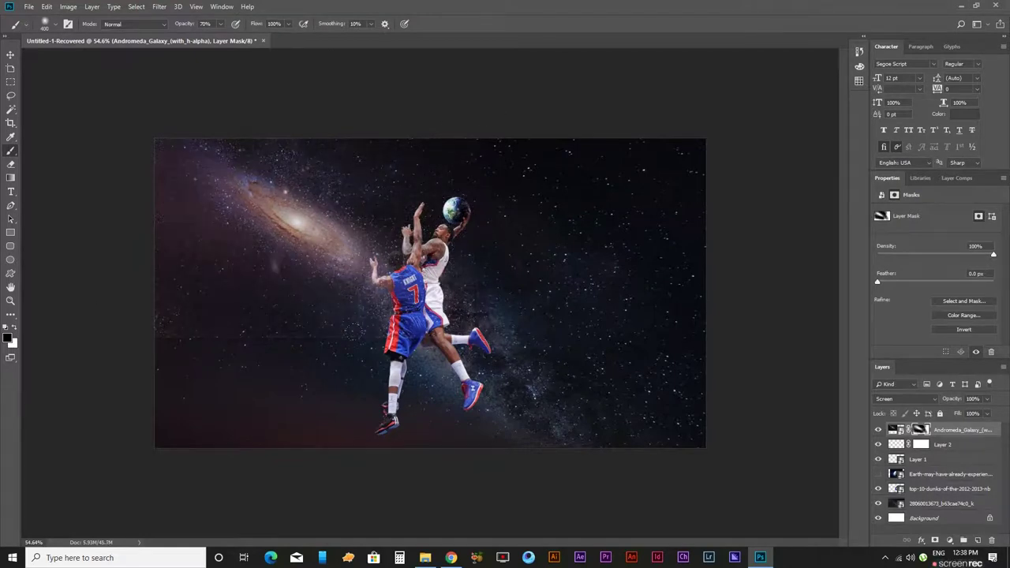
key("ctrl+t")
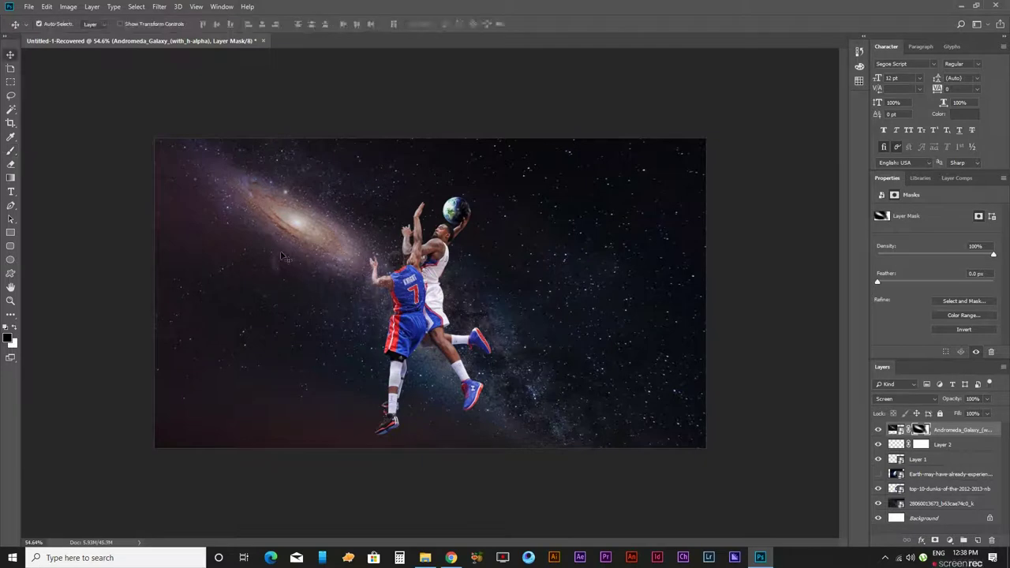
mouse_move(477, 106)
left_mouse_down()
mouse_move(383, 191)
mouse_move(429, 128)
mouse_move(425, 148)
left_mouse_up()
key("Return")
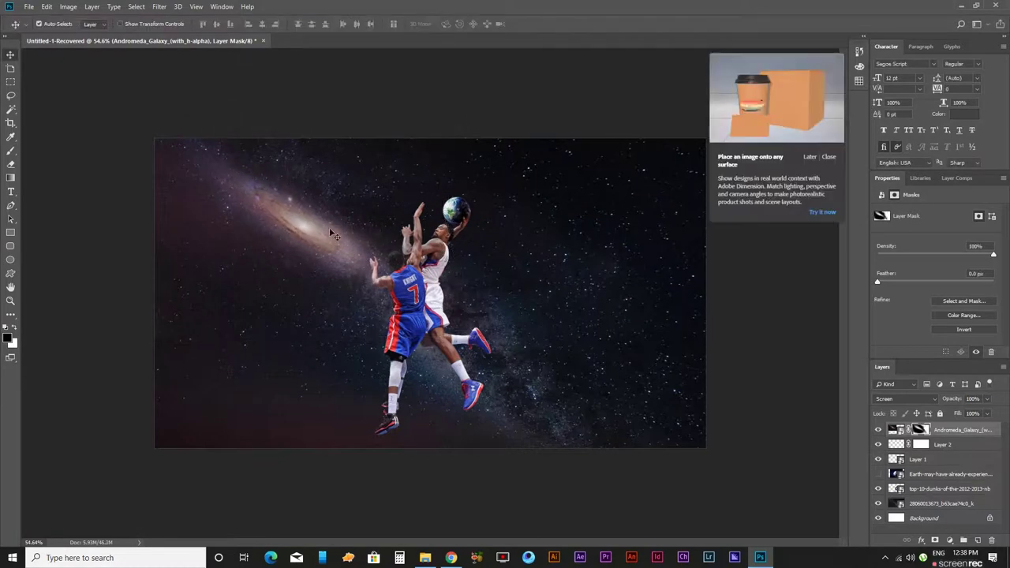
Nudge the masked galaxy back near its previous spot, slightly lower.
mouse_move(324, 242)
left_mouse_down()
mouse_move(315, 212)
mouse_move(331, 211)
mouse_move(305, 235)
left_mouse_up()
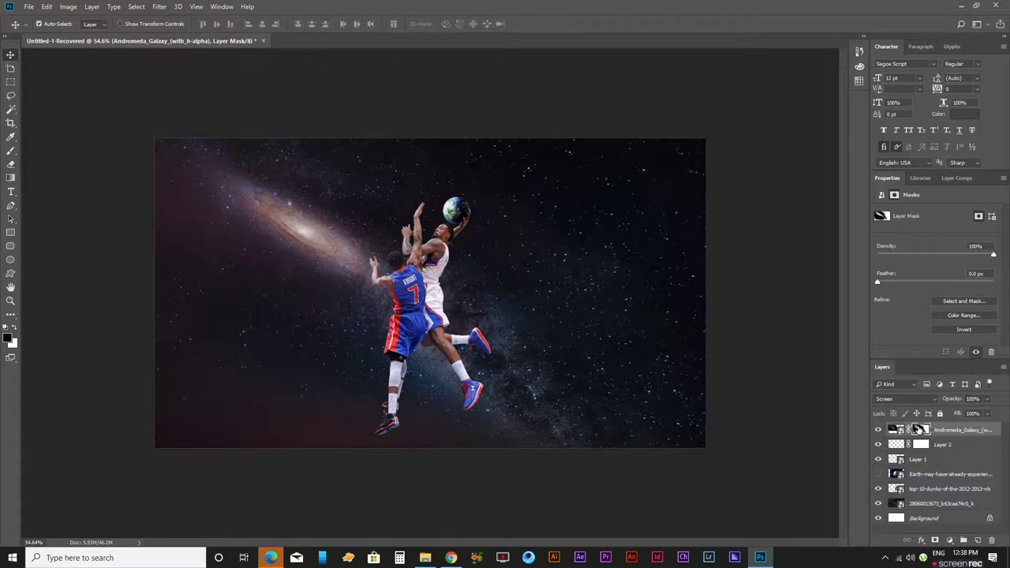
key("b")
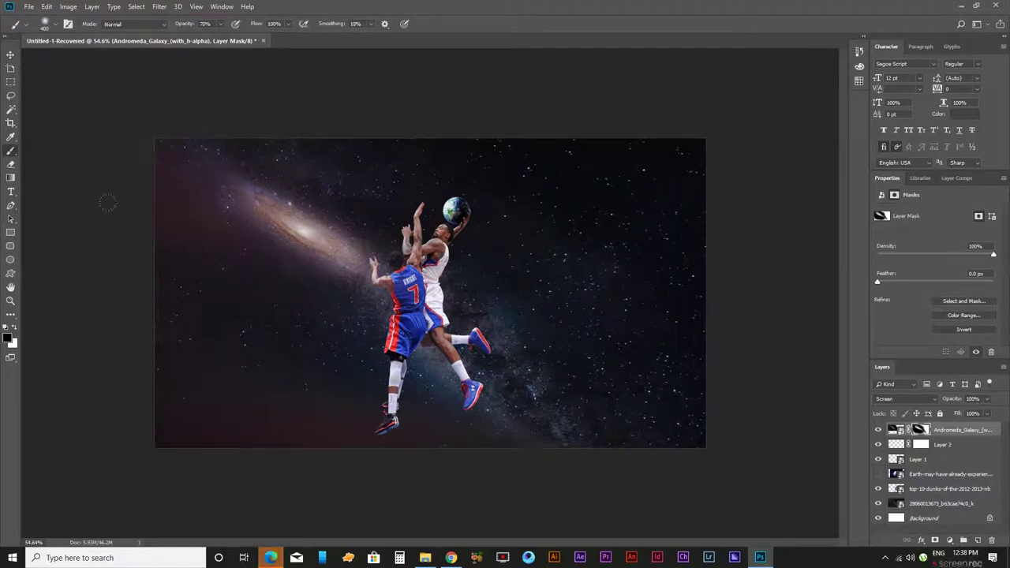
left_click(271, 558)
left_click(997, 7)
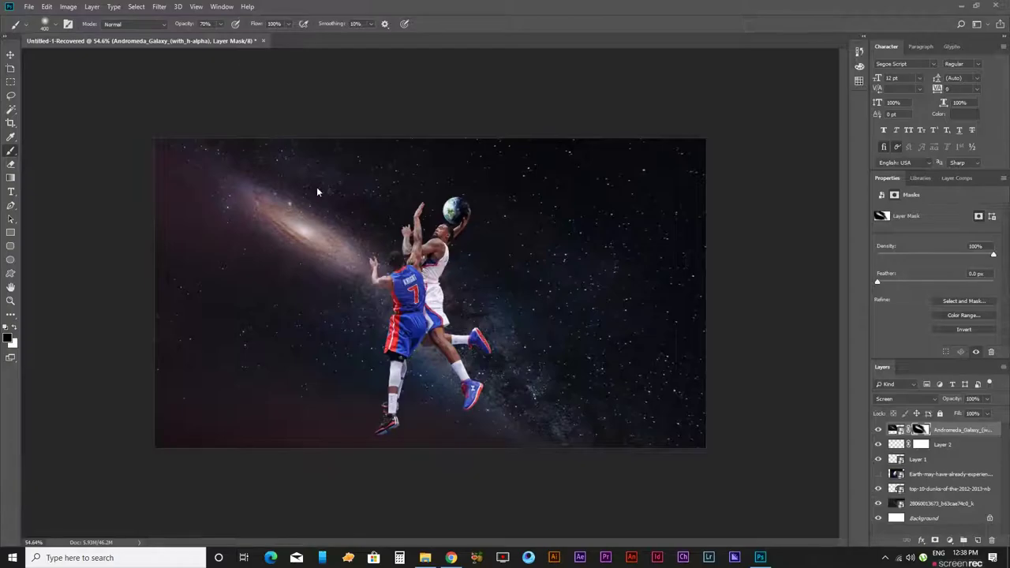
left_click_drag(305, 234, 304, 243)
key("ctrl+t")
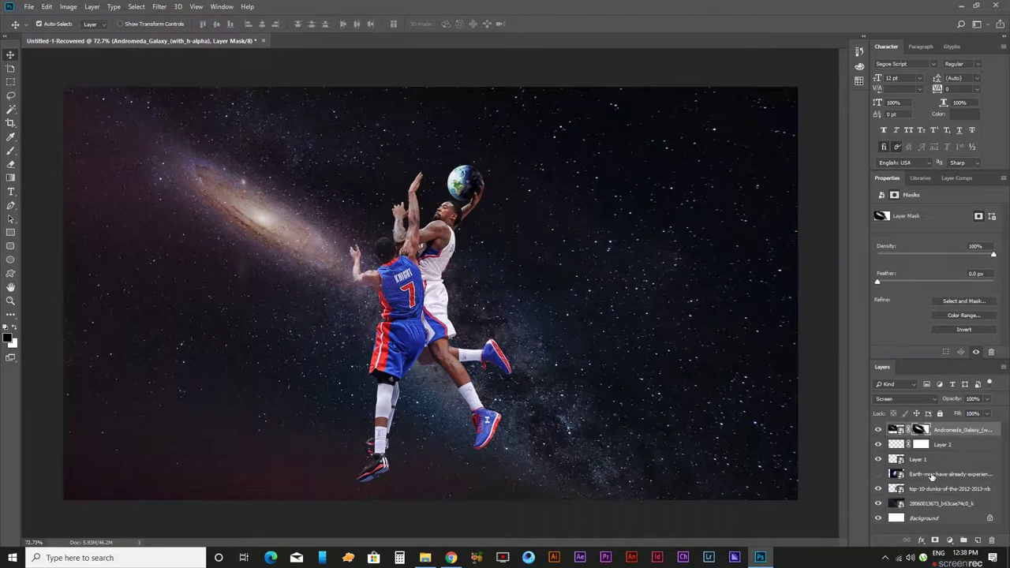
Add a Gradient Map above the Earth photo layer with a black (000000) left stop.
left_click(932, 476)
left_click(951, 541)
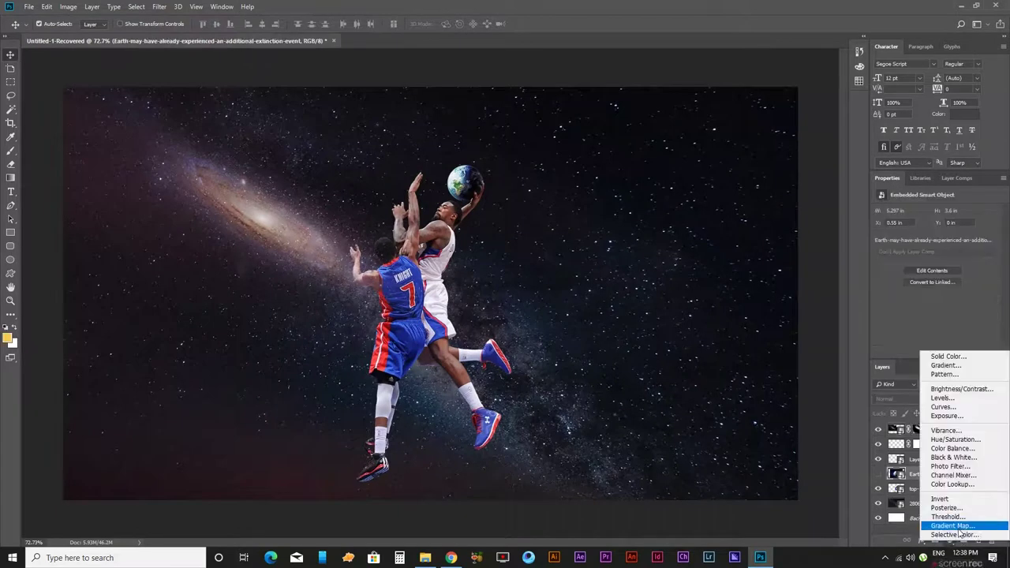
left_click(953, 526)
left_click(932, 216)
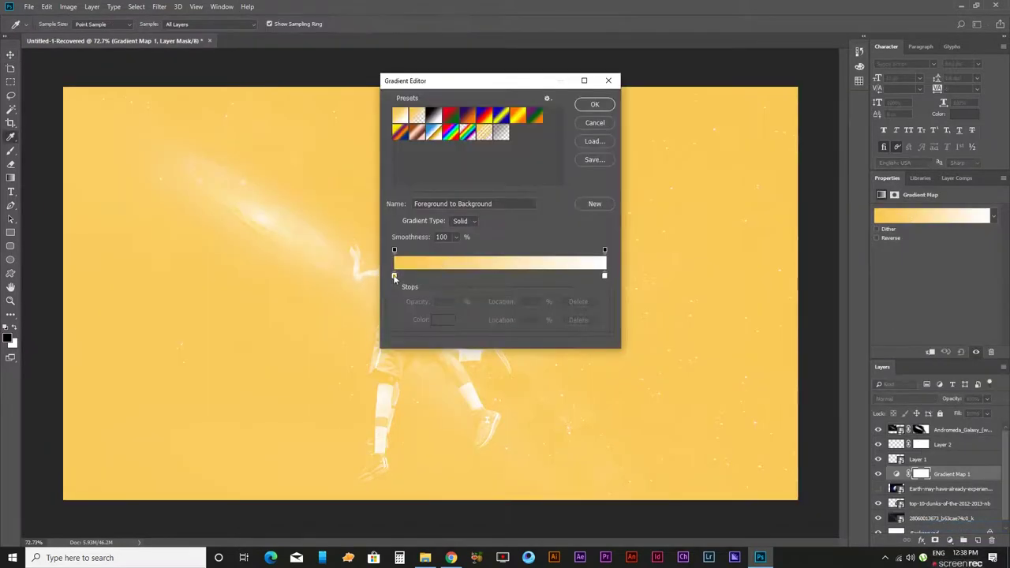
double_click(395, 276)
type("000000")
left_click(828, 358)
Set the gradient's right stop to a saturated blue-purple colour.
mouse_move(514, 87)
left_mouse_down()
mouse_move(796, 52)
mouse_move(763, 60)
left_mouse_up()
left_click(852, 247)
left_click(692, 292)
left_click(734, 407)
left_click_drag(712, 371, 665, 371)
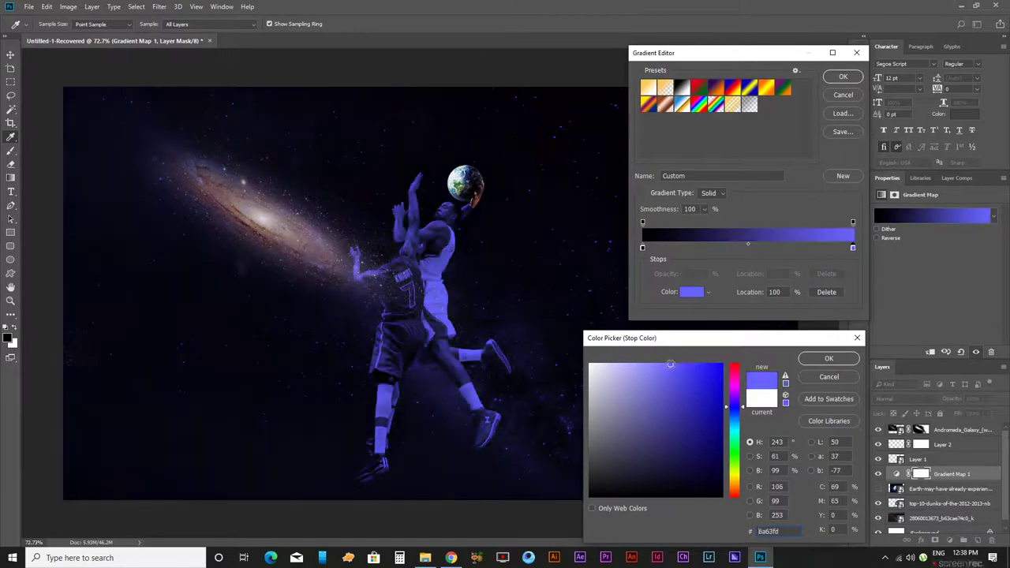
key("Return")
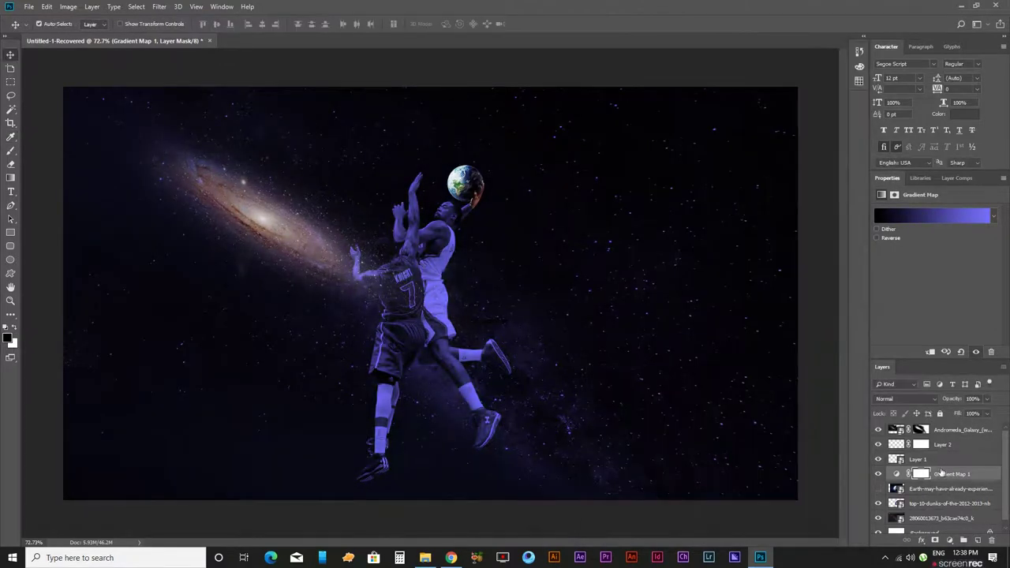
Move Gradient Map 1 below the dunk photo, keeping the Andromeda galaxy above it.
left_click_drag(939, 474, 959, 511)
left_click(263, 233)
key("ctrl+bracketleft")
key("ctrl+bracketleft")
key("ctrl+bracketleft")
key("ctrl+bracketleft")
key("ctrl+bracketleft")
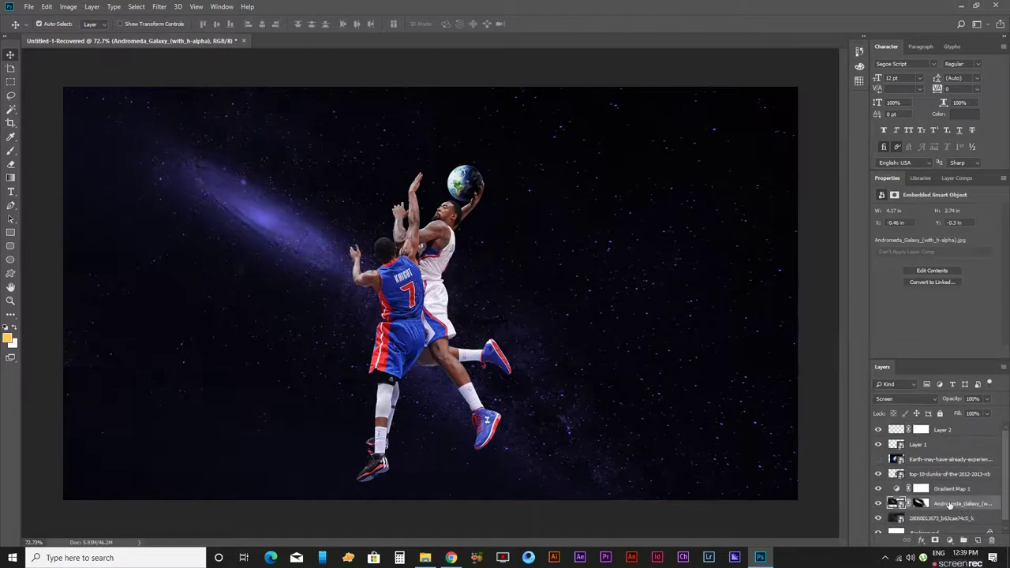
left_click_drag(950, 505, 919, 483)
scroll(329, 240, "up", 3)
scroll(248, 194, "down", 3)
scroll(245, 201, "up", 2)
left_click_drag(263, 227, 269, 222)
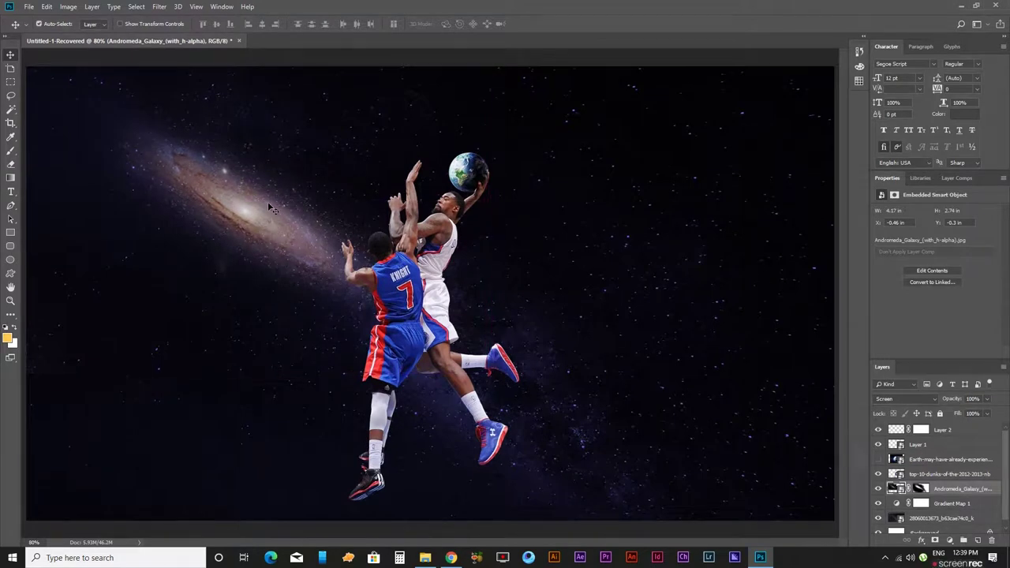
scroll(267, 201, "down", 3)
scroll(532, 340, "down", 2)
scroll(421, 302, "up", 2)
scroll(420, 302, "up", 2)
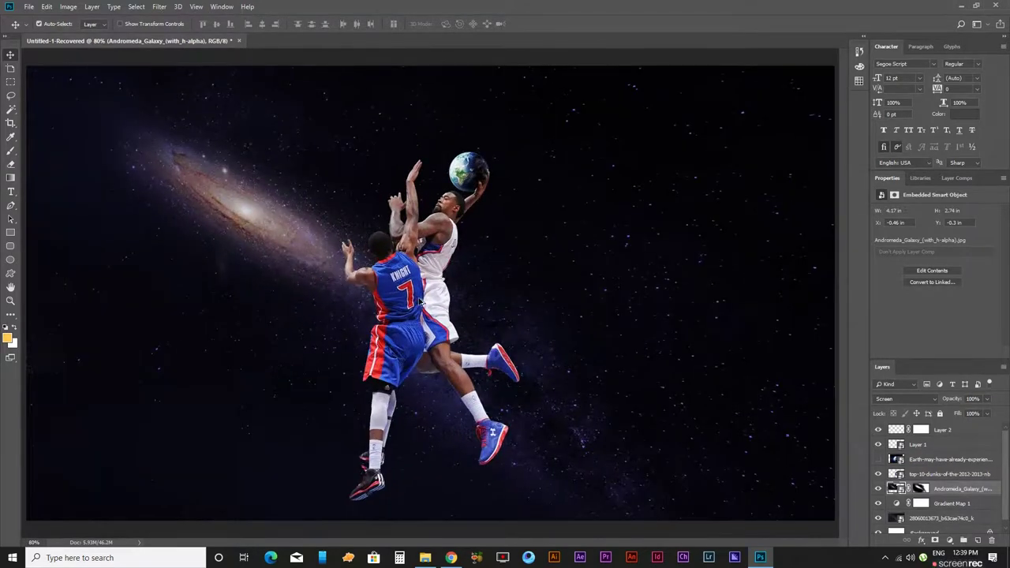
scroll(420, 302, "down", 1)
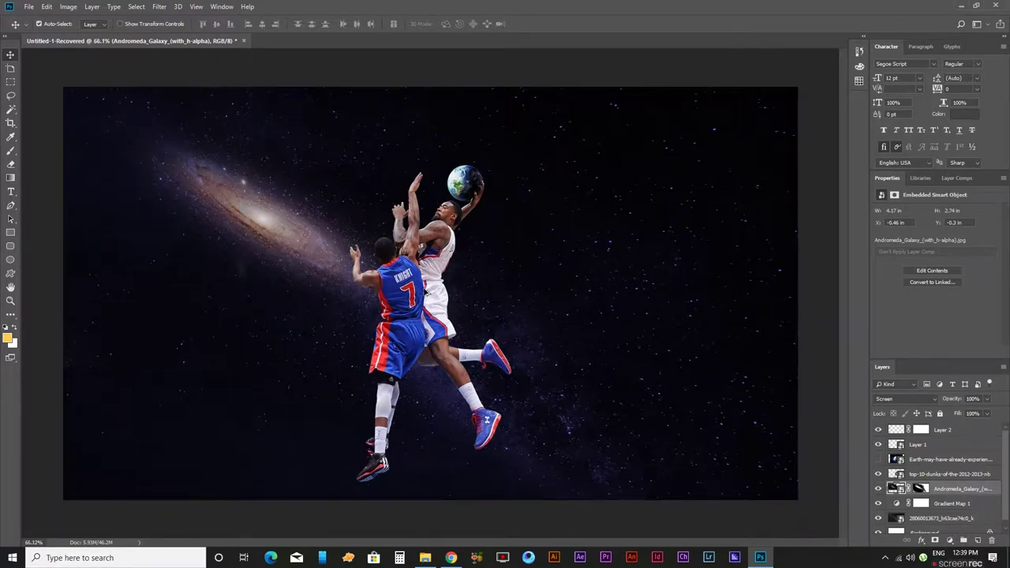
scroll(432, 293, "down", 1)
Place planets-saturn-img.jpg above Layer 2 as a full-canvas layer.
left_click(433, 290)
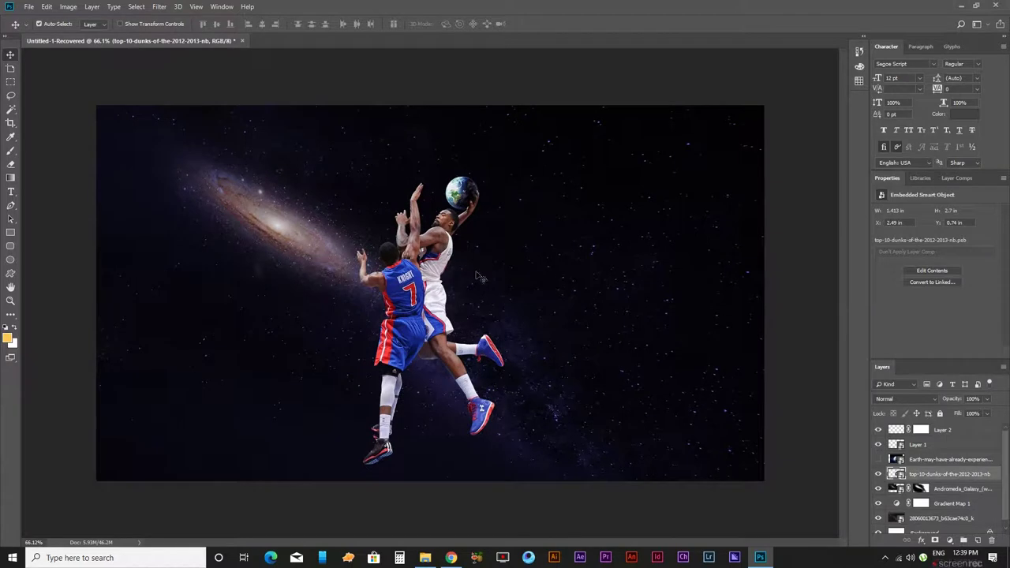
left_click(968, 435)
left_click(425, 558)
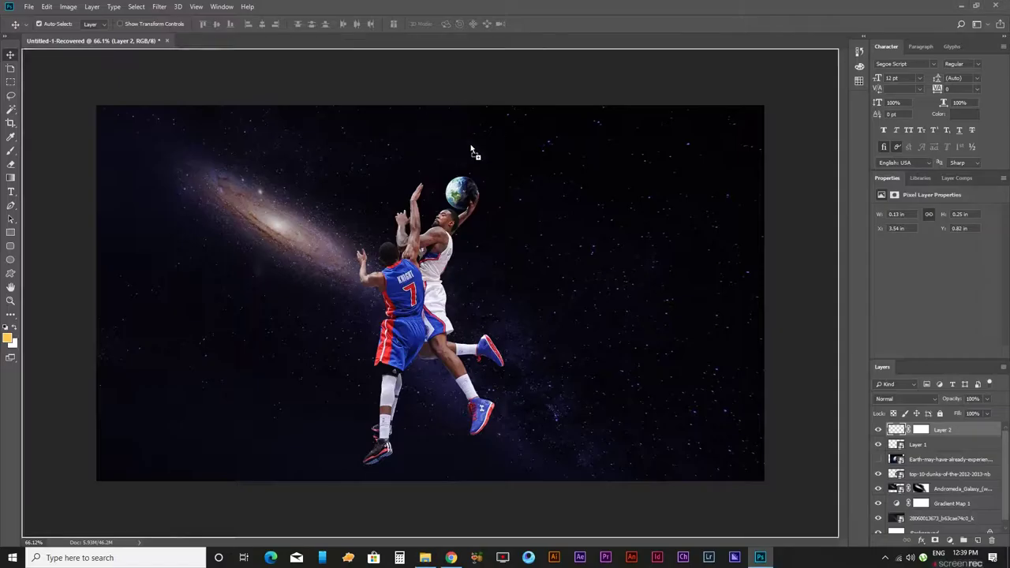
left_click_drag(464, 89, 430, 292)
key("Return")
Blend Saturn in Screen mode and shrink it to about 2.3 × 1.3 in, top-right corner.
left_click(906, 399)
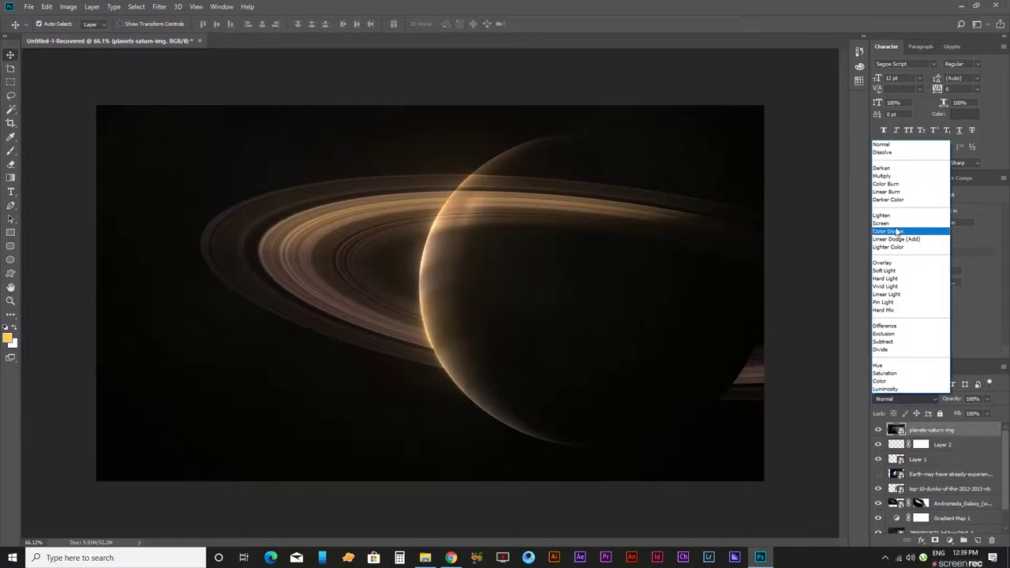
left_click(881, 224)
key("ctrl+t")
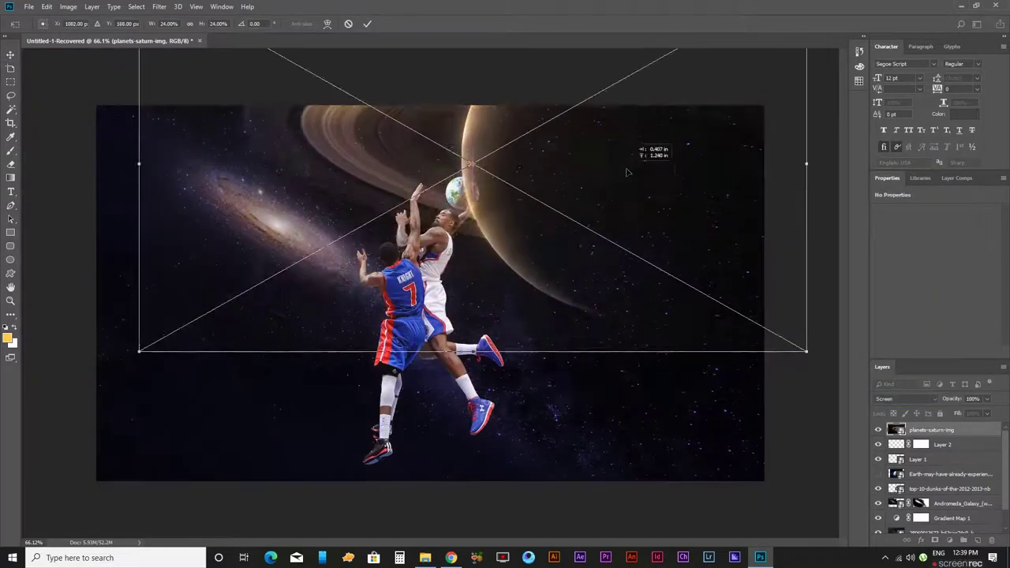
left_click_drag(509, 292, 503, 320)
left_click_drag(89, 323, 296, 320)
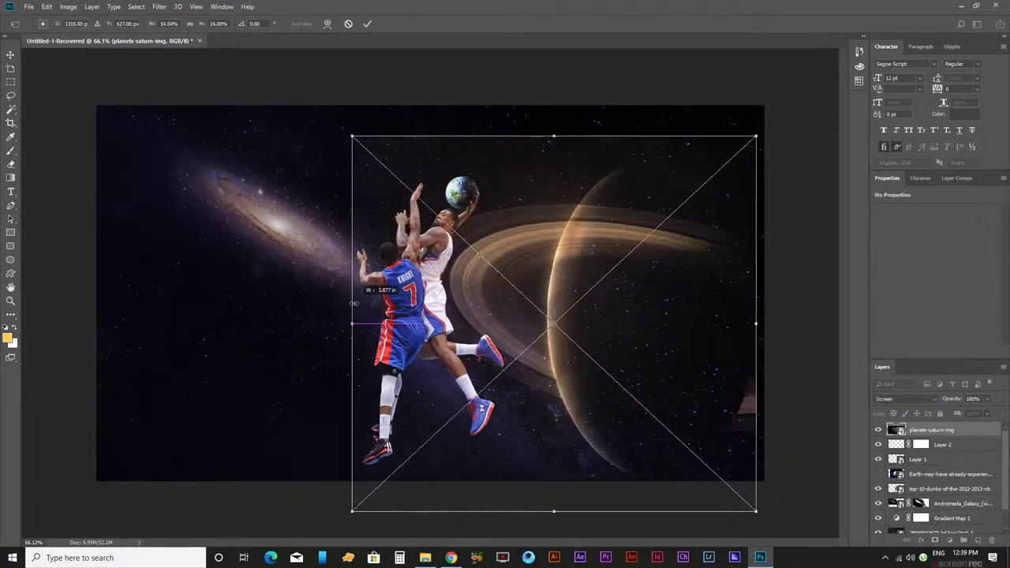
key("Escape")
key("ctrl+t")
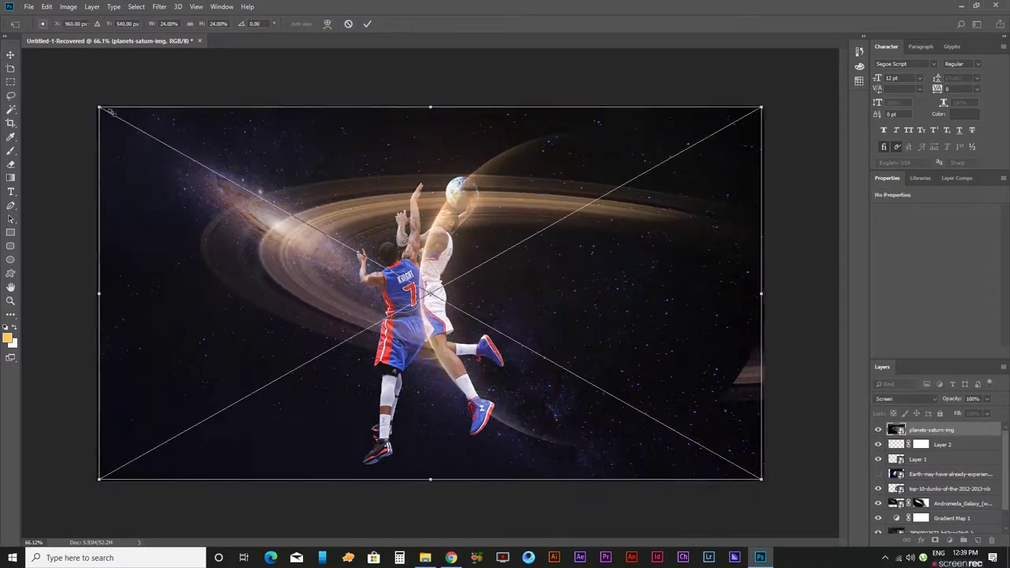
left_click_drag(96, 103, 312, 193)
mouse_move(379, 261)
left_mouse_down()
mouse_move(671, 146)
mouse_move(713, 164)
left_mouse_up()
key("Return")
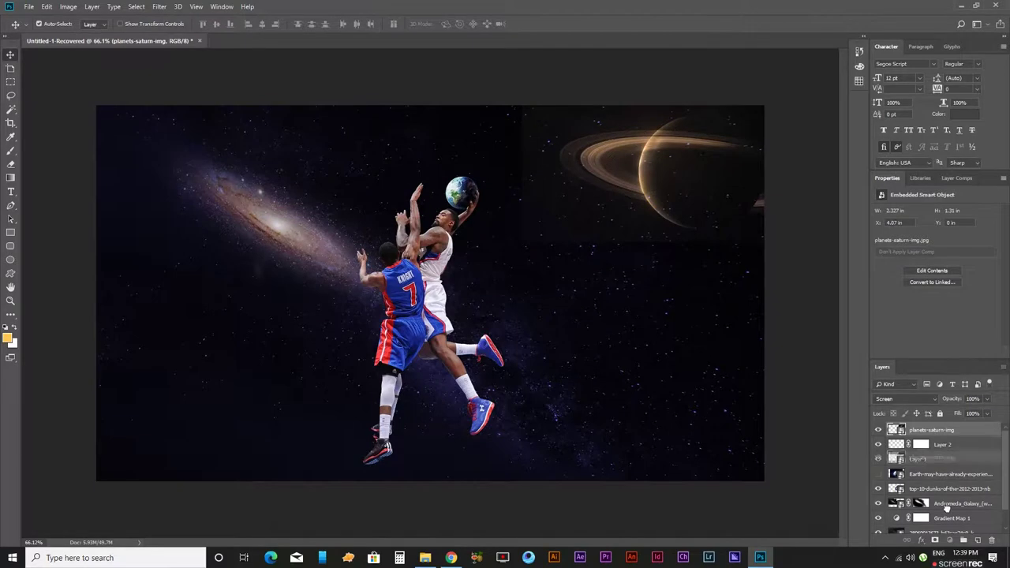
Move Saturn below Gradient Map 1 and enlarge it to about 3.4 × 1.9 in.
left_click_drag(993, 429, 956, 514)
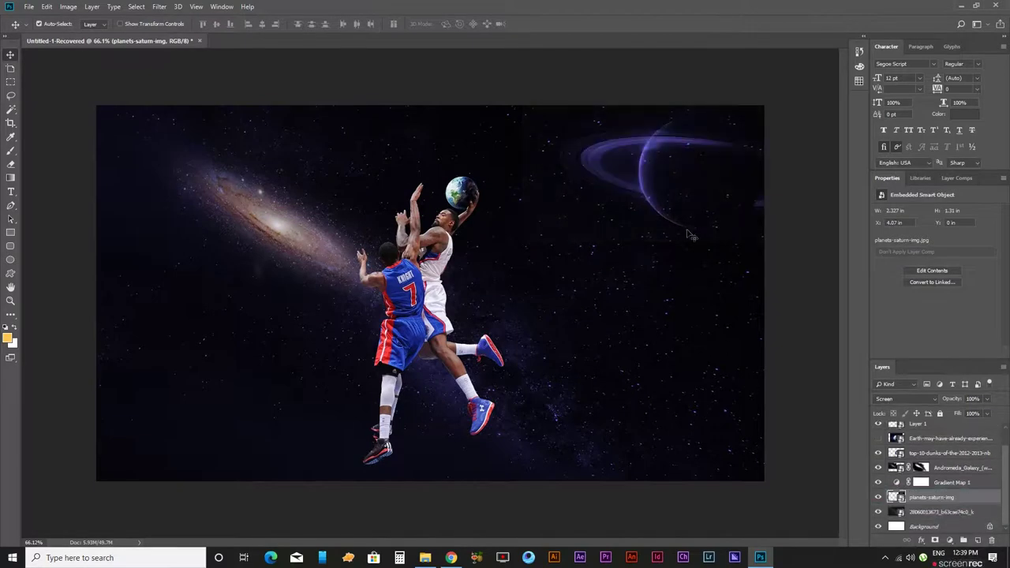
key("ctrl+t")
left_click_drag(518, 245, 408, 305)
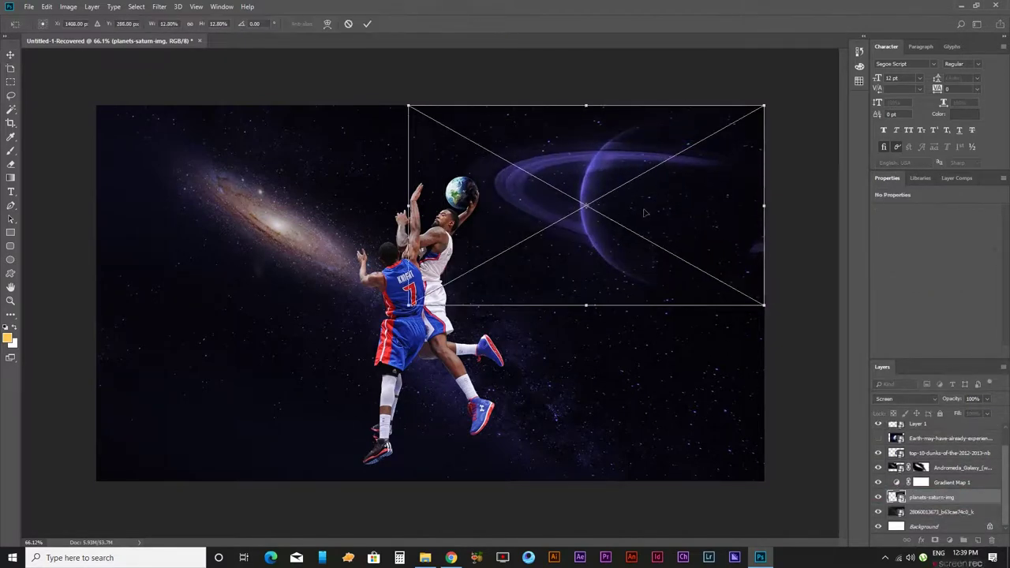
left_click_drag(645, 213, 667, 210)
key("Return")
key("ctrl+0")
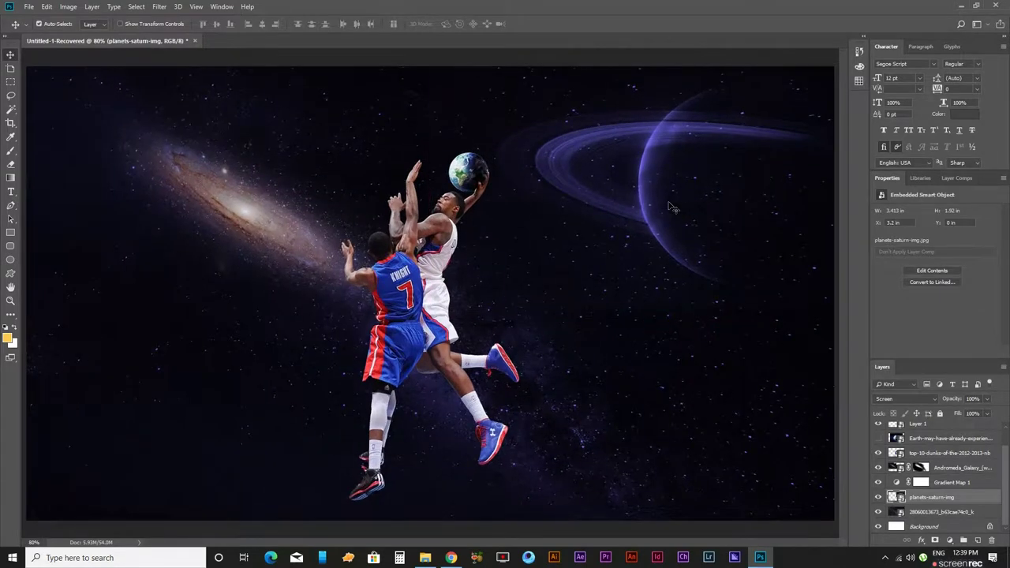
scroll(176, 221, "down", 2)
scroll(176, 221, "up", 3)
scroll(181, 224, "down", 3)
scroll(223, 223, "up", 2)
Place the purple nebula planet image into the poster.
key("alt+Tab")
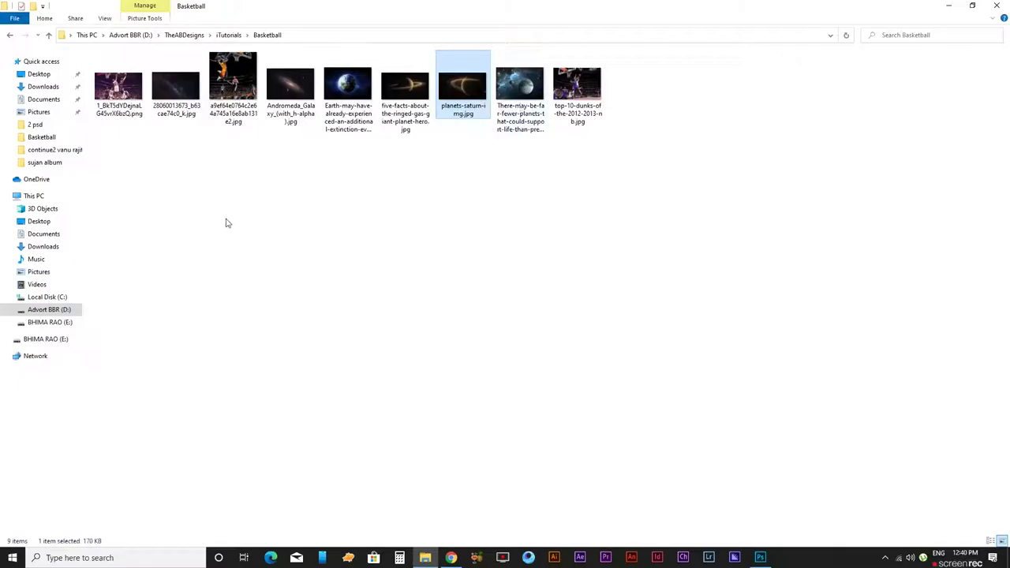
left_click_drag(542, 131, 550, 242)
key("Return")
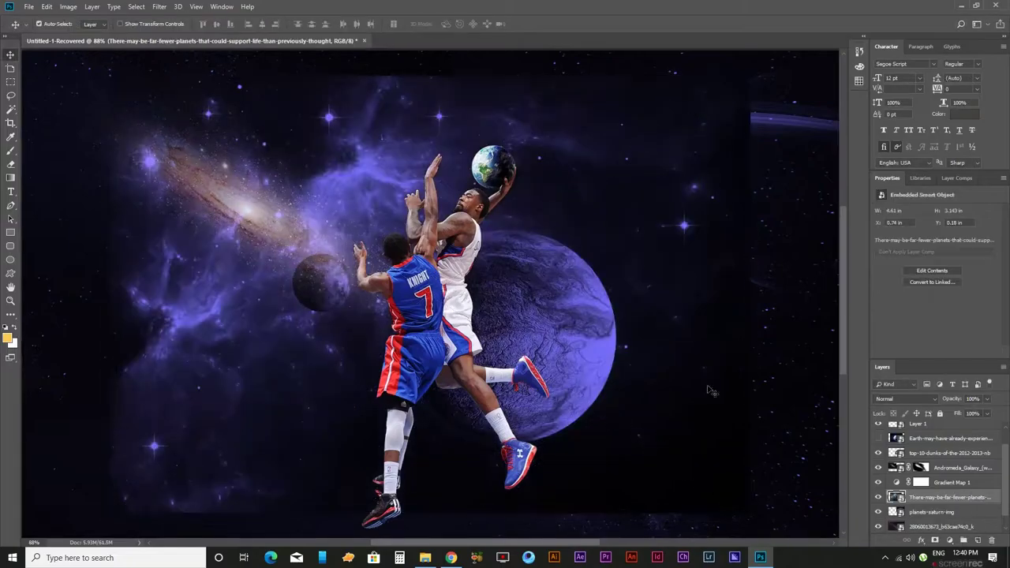
left_click(916, 400)
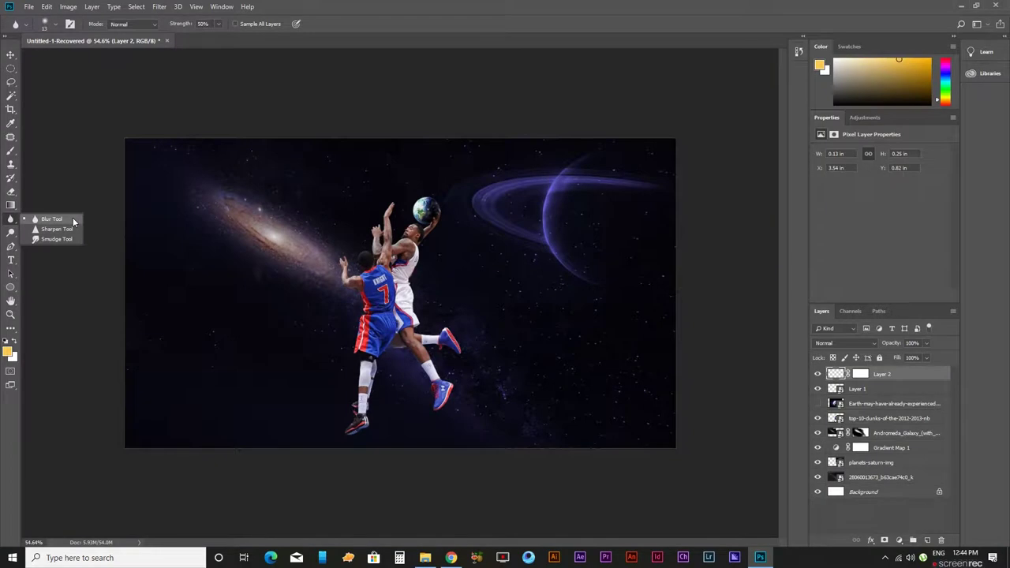
Choose the Smudge Tool with the KYLE Ultimate Pencil Hard brush.
left_click(63, 238)
left_click(54, 25)
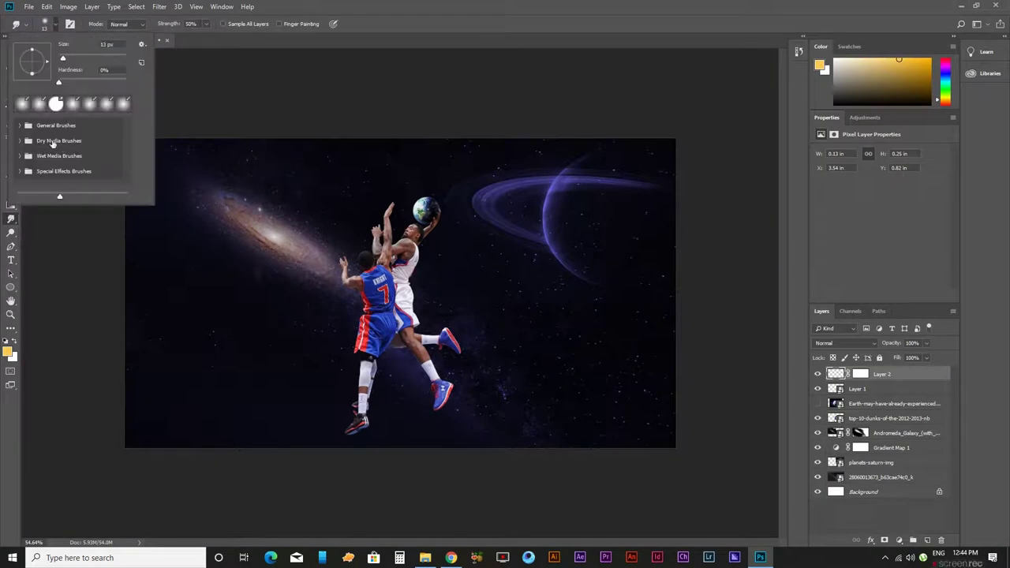
left_click(20, 141)
left_click(45, 158)
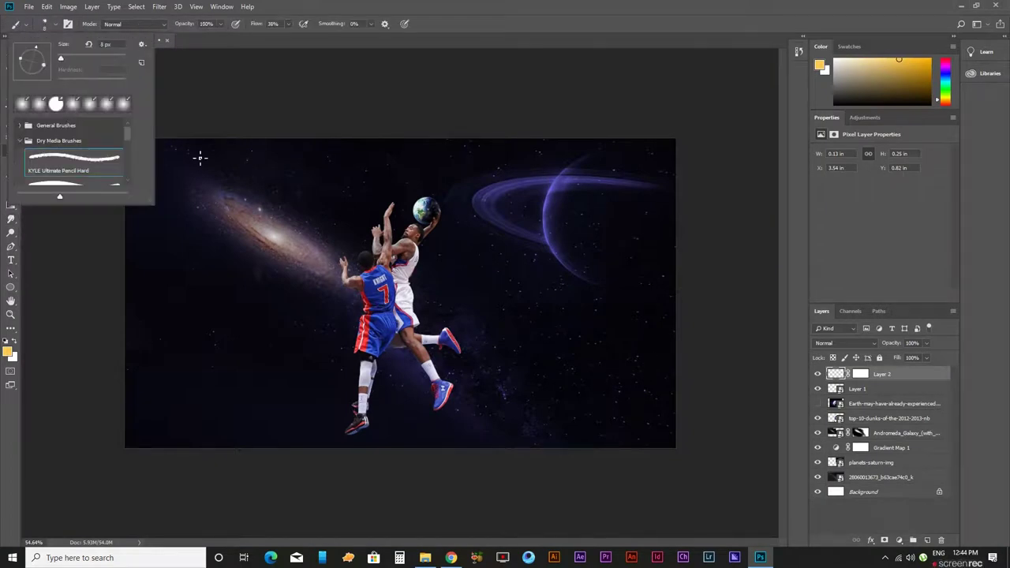
left_click(311, 72)
left_click(10, 220)
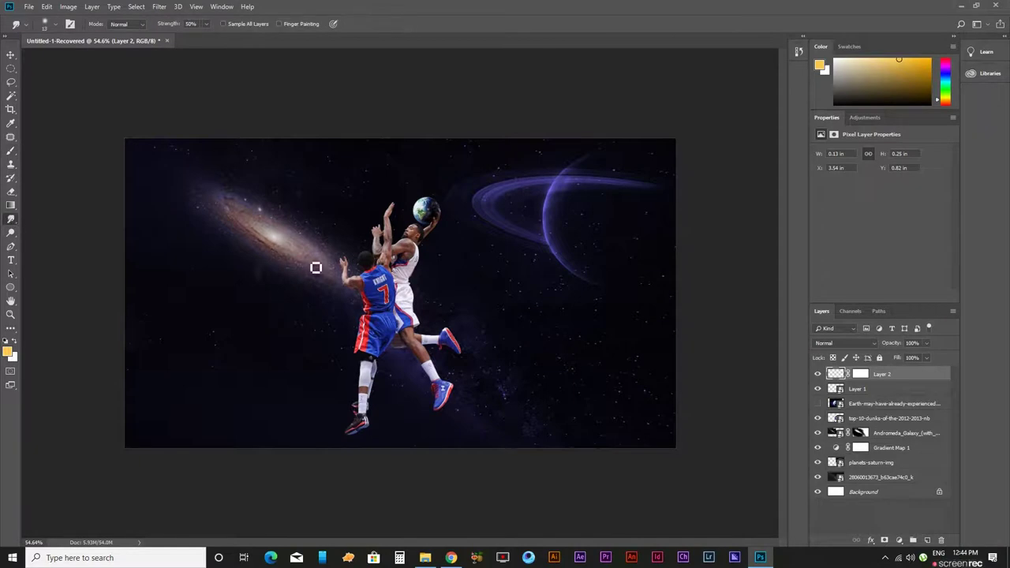
right_click(431, 250)
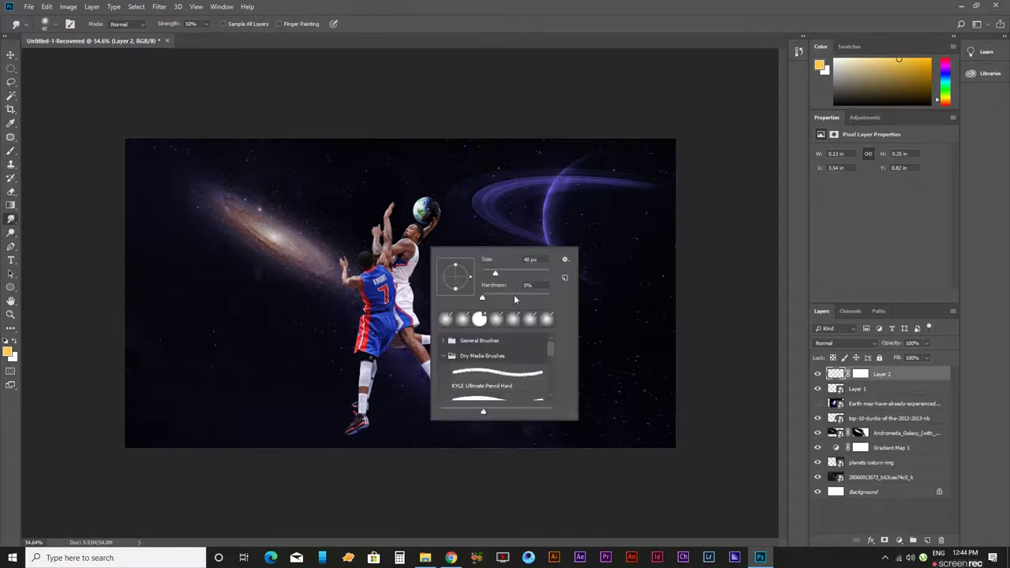
left_click(506, 374)
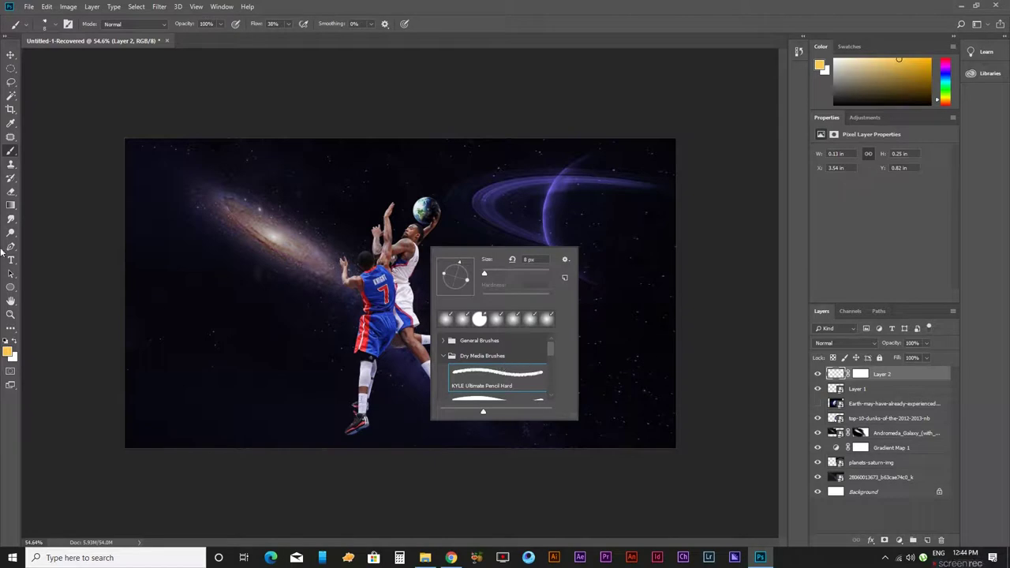
left_click(10, 219)
Adjust the brush preset, reselect the Smudge Tool and stamp all visible layers into Layer 3.
right_click(513, 206)
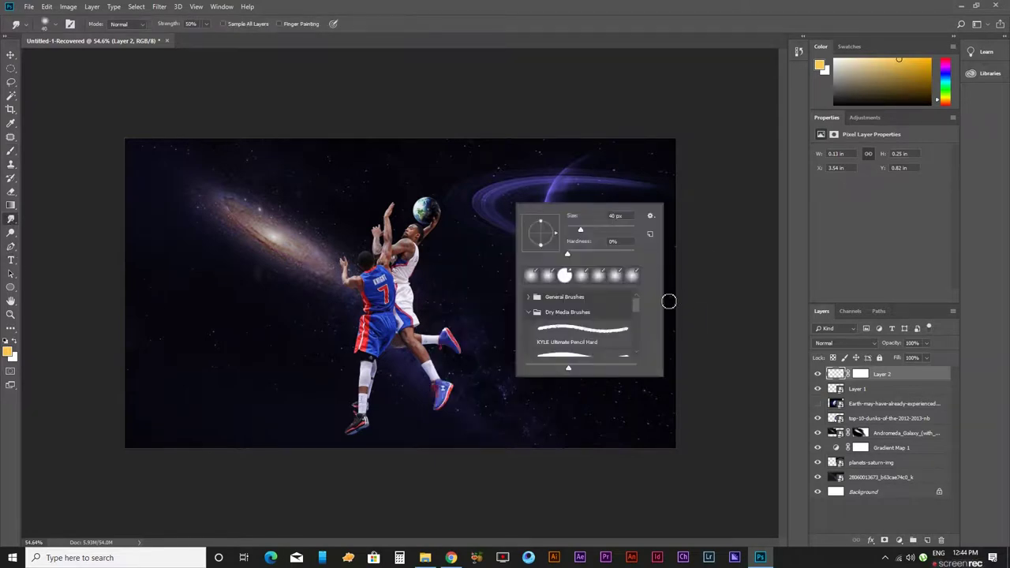
mouse_move(639, 302)
left_mouse_down()
mouse_move(645, 348)
mouse_move(649, 238)
left_mouse_up()
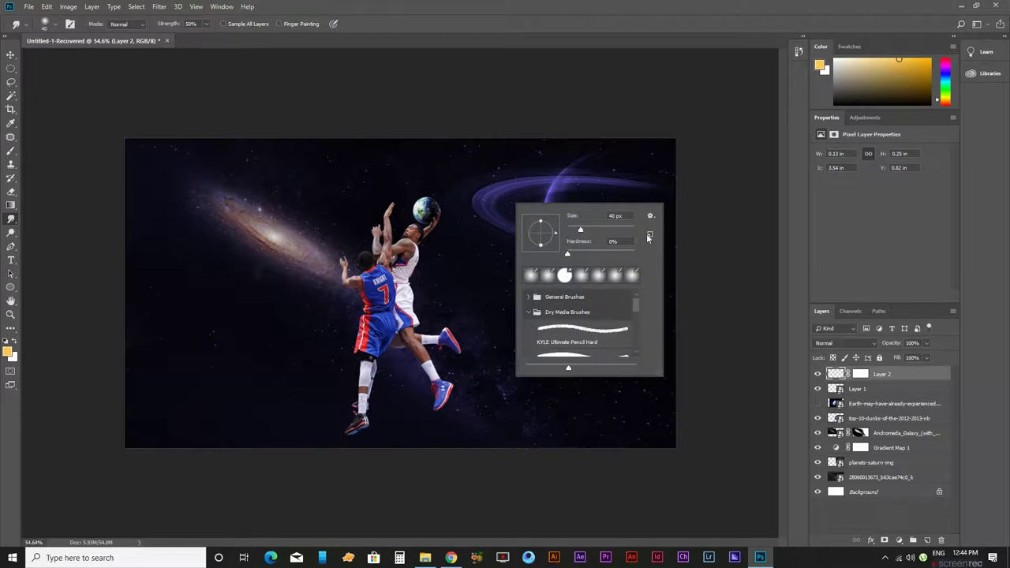
left_click(600, 72)
scroll(379, 296, "up", 5)
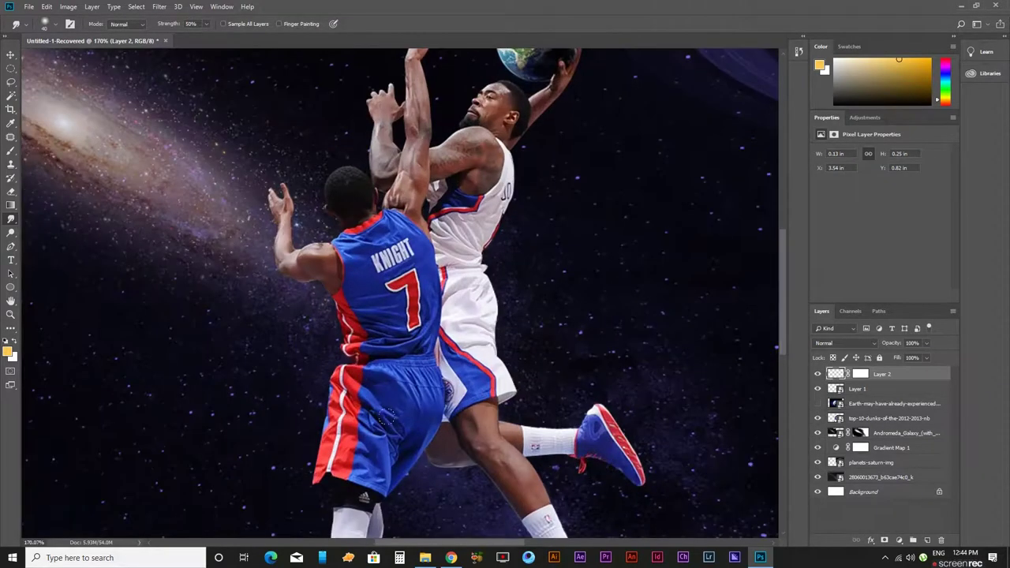
scroll(386, 416, "down", 3)
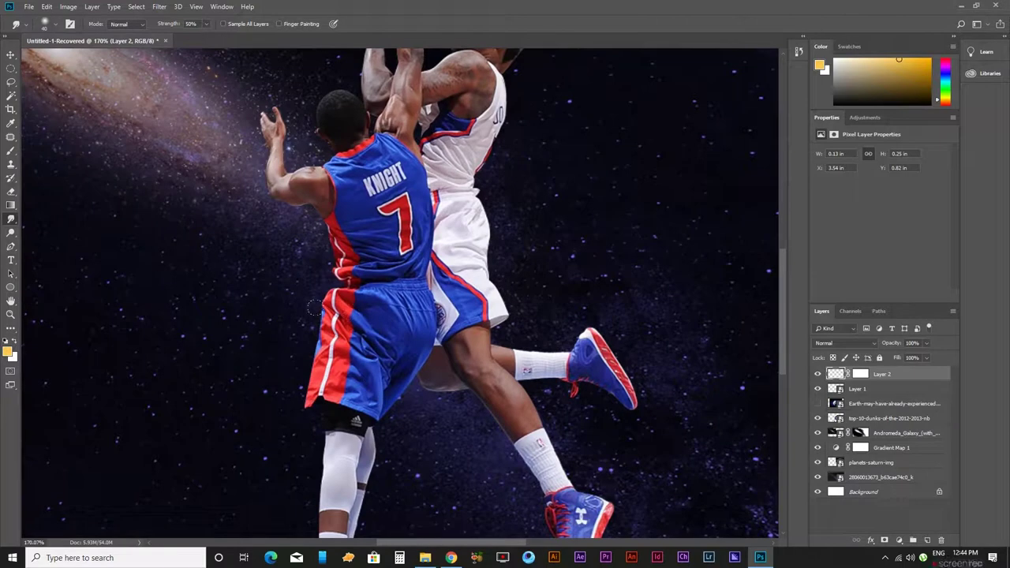
right_click(11, 225)
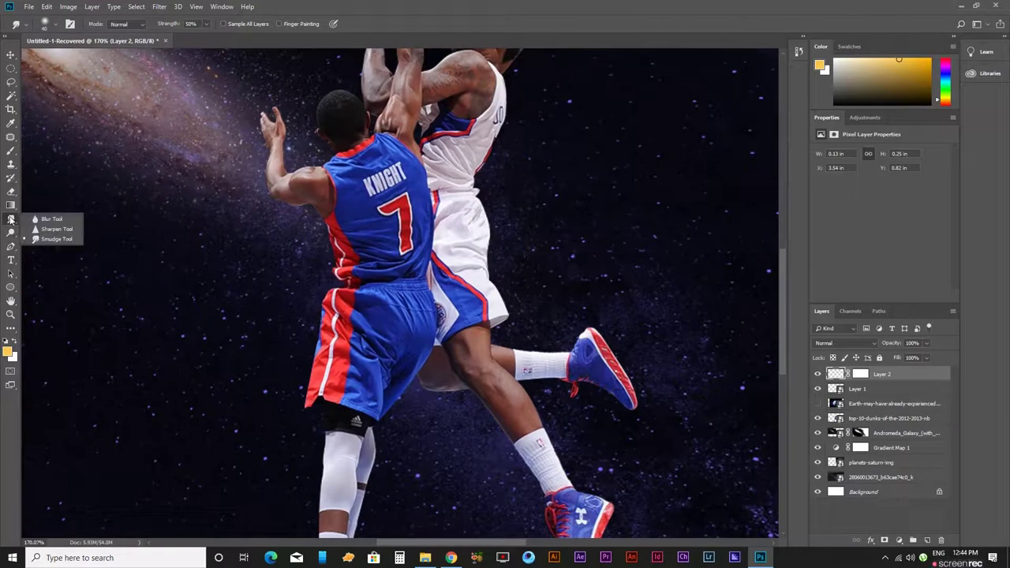
left_click(51, 241)
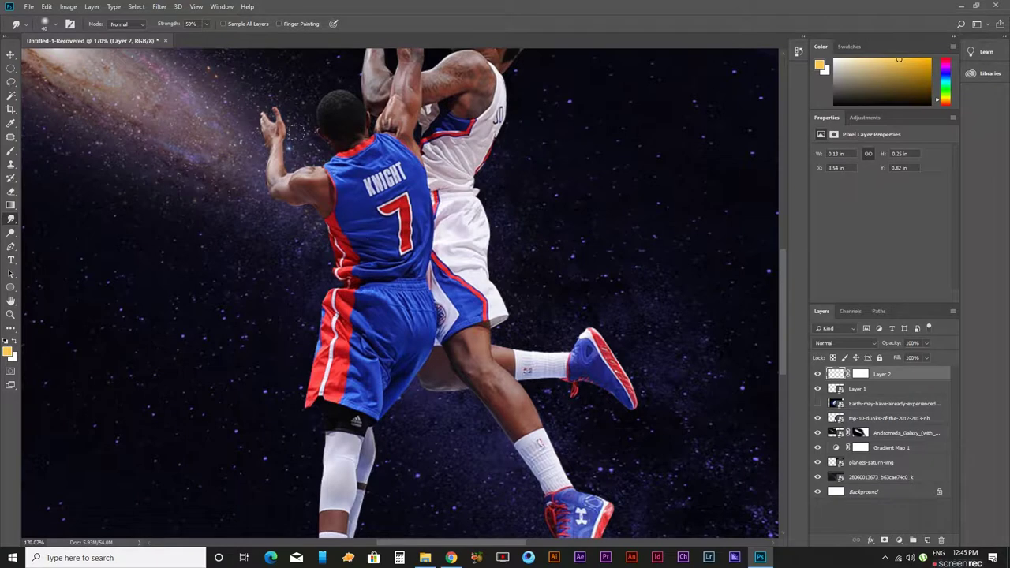
scroll(291, 155, "down", 1)
key("ctrl+shift+alt+e")
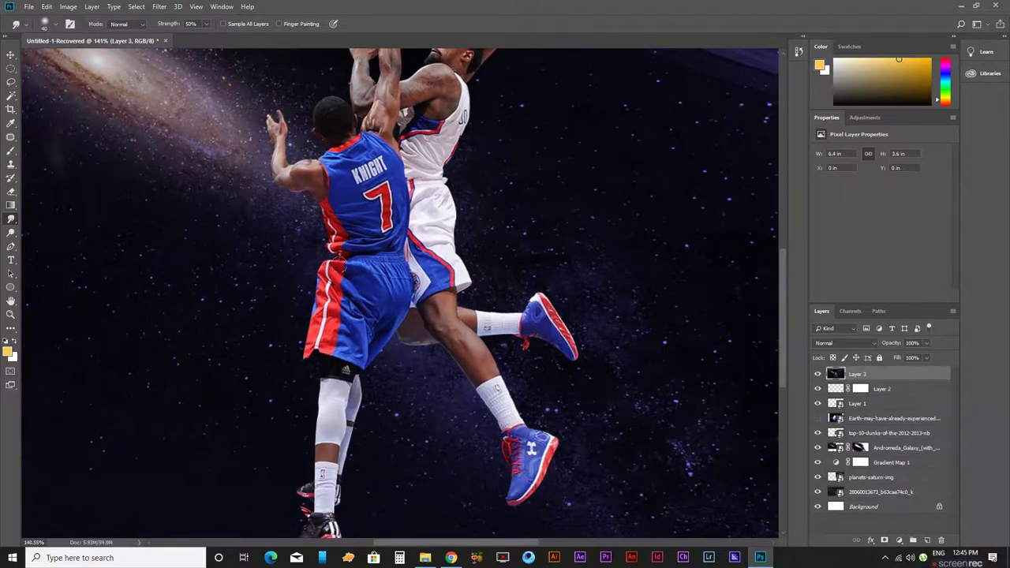
Smudge the lower player's blue shorts fabric, waistband seam and red-blue boundary.
scroll(357, 347, "down", 2)
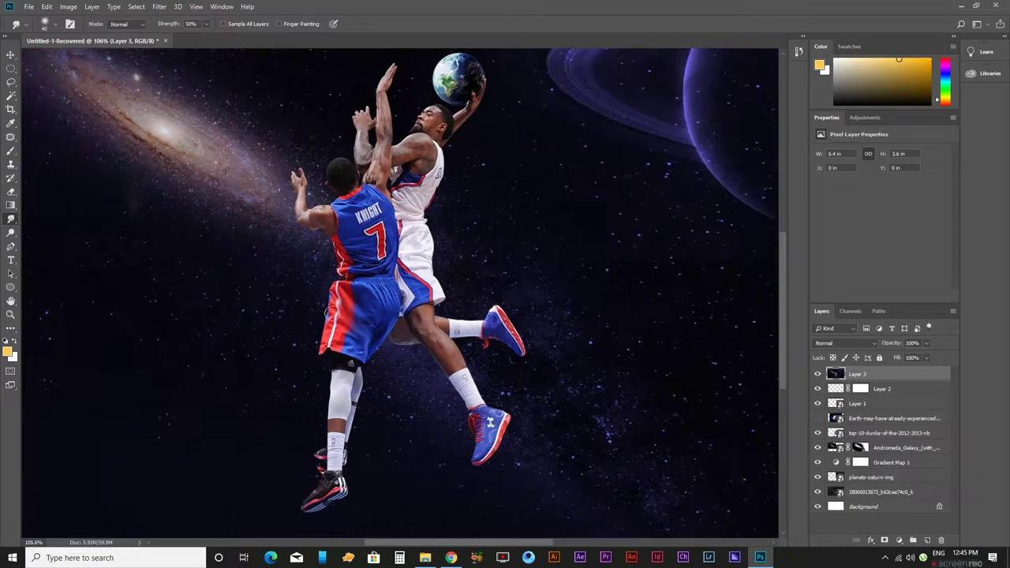
scroll(359, 347, "up", 2)
scroll(351, 316, "up", 1)
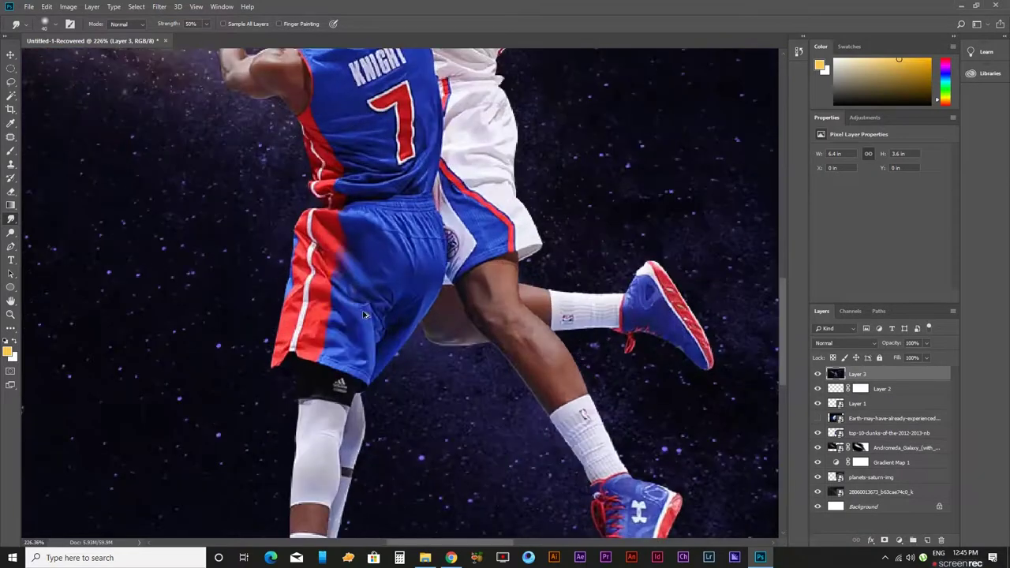
scroll(341, 261, "up", 2)
scroll(341, 260, "up", 1)
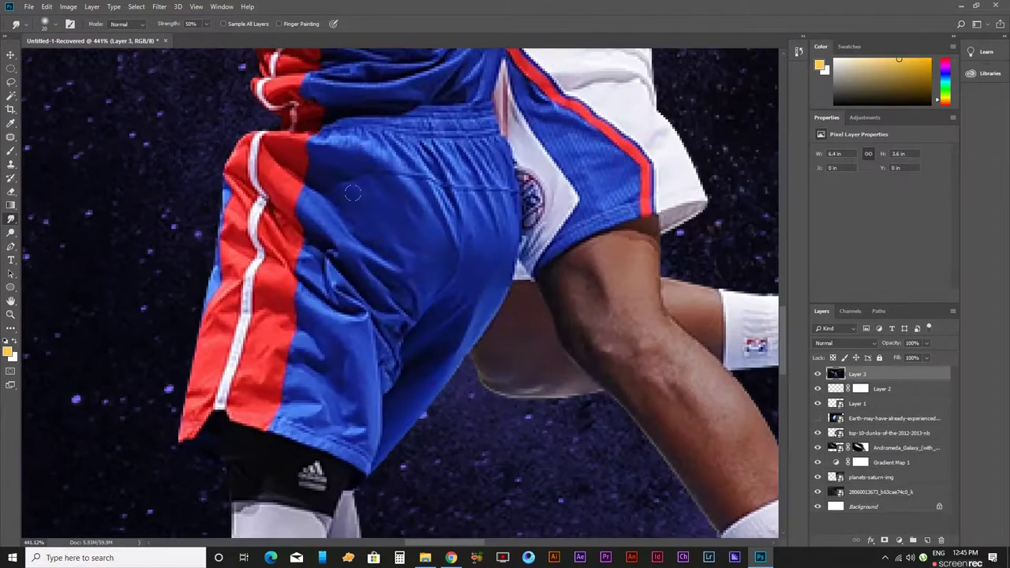
mouse_move(394, 126)
left_mouse_down()
mouse_move(454, 237)
mouse_move(469, 178)
mouse_move(490, 225)
left_mouse_up()
left_click_drag(481, 135, 536, 213)
left_click_drag(418, 110, 445, 154)
mouse_move(272, 145)
left_mouse_down()
mouse_move(299, 183)
mouse_move(294, 225)
mouse_move(266, 268)
mouse_move(250, 378)
left_mouse_up()
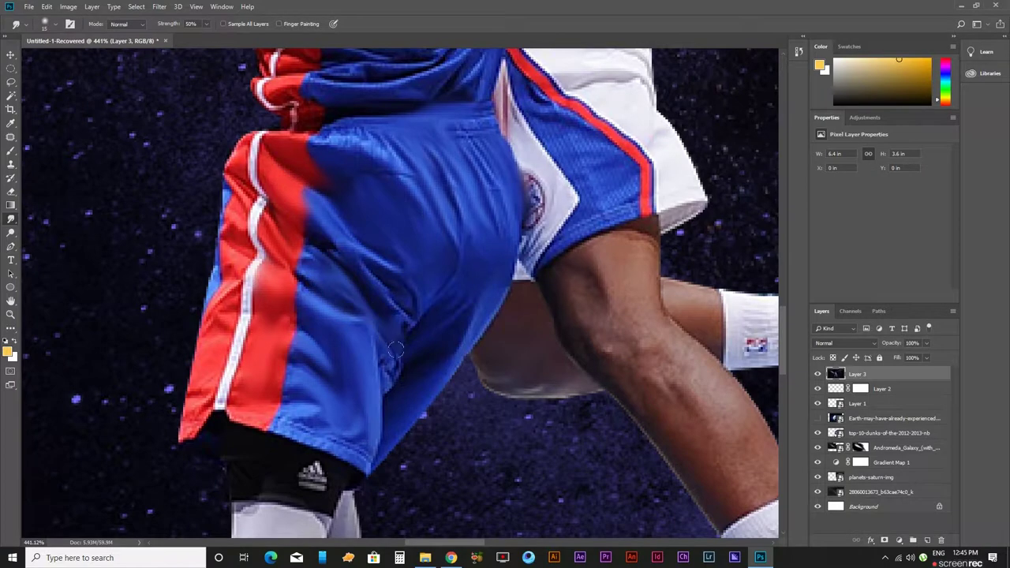
Blend the red and blue boundaries on the shorts and jersey.
scroll(422, 326, "down", 2)
scroll(300, 257, "up", 2)
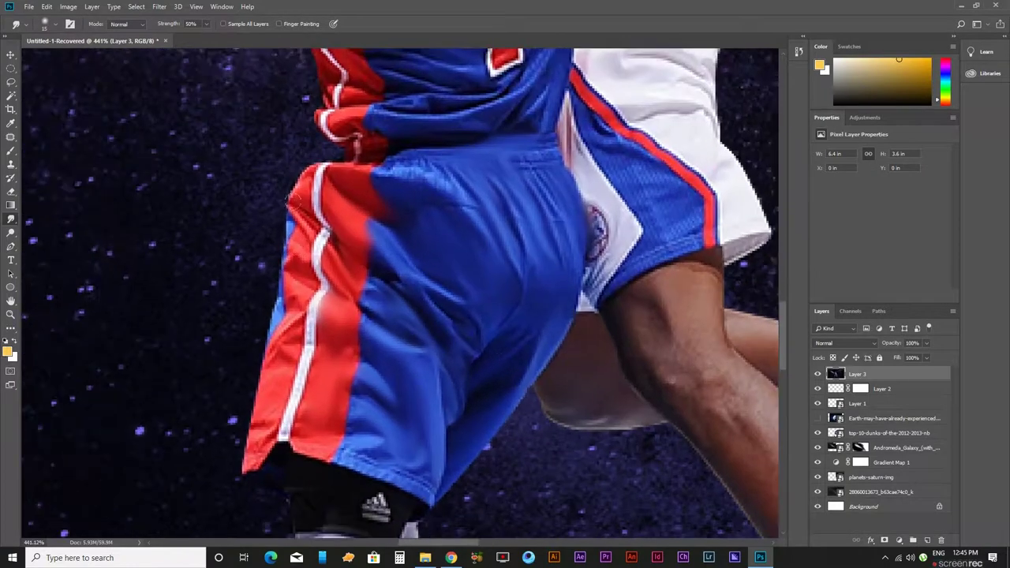
left_click_drag(288, 269, 262, 351)
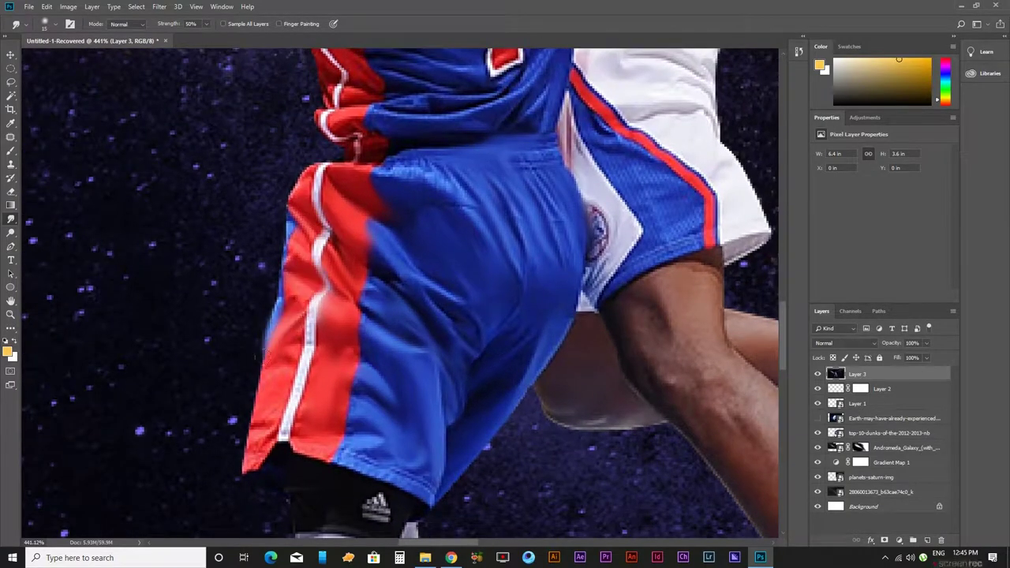
scroll(399, 470, "down", 2)
scroll(399, 469, "down", 3)
scroll(427, 336, "up", 4)
mouse_move(427, 335)
left_mouse_down()
mouse_move(489, 315)
mouse_move(403, 310)
mouse_move(401, 290)
mouse_move(450, 343)
left_mouse_up()
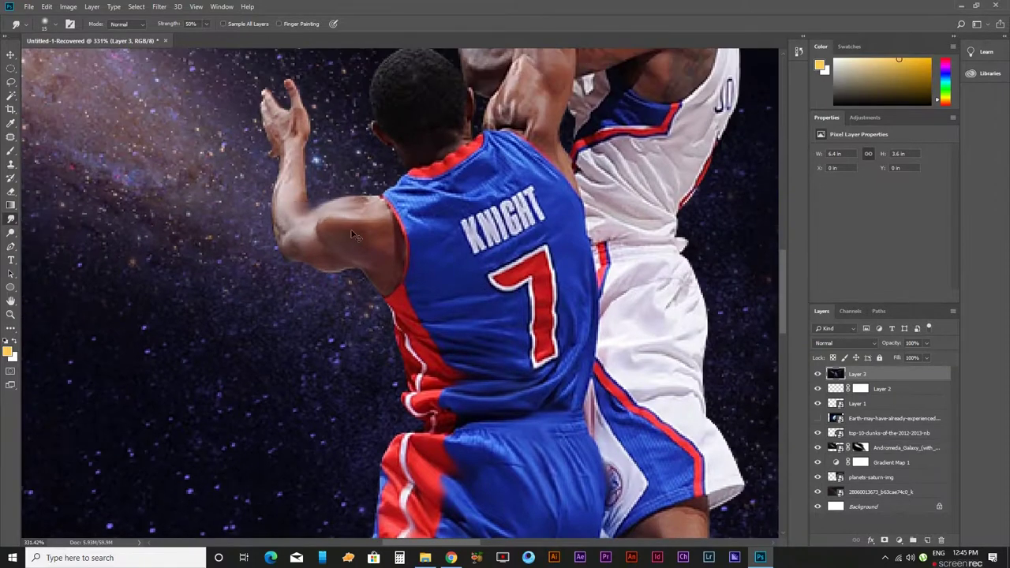
scroll(316, 221, "up", 3)
scroll(339, 237, "down", 2)
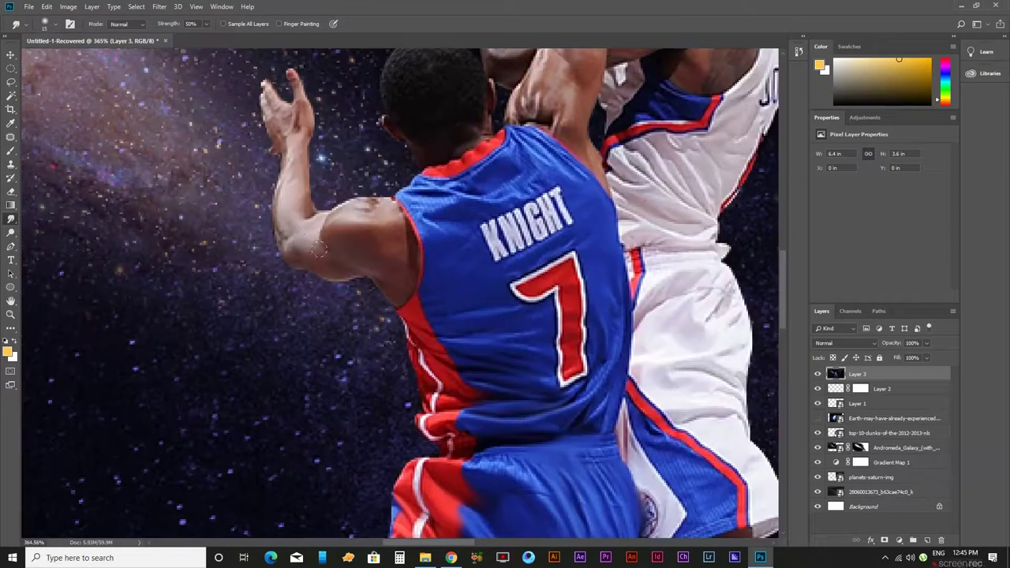
Smudge Knight's forearm edge and jersey shoulder edge into the starfield.
left_click_drag(281, 186, 293, 142)
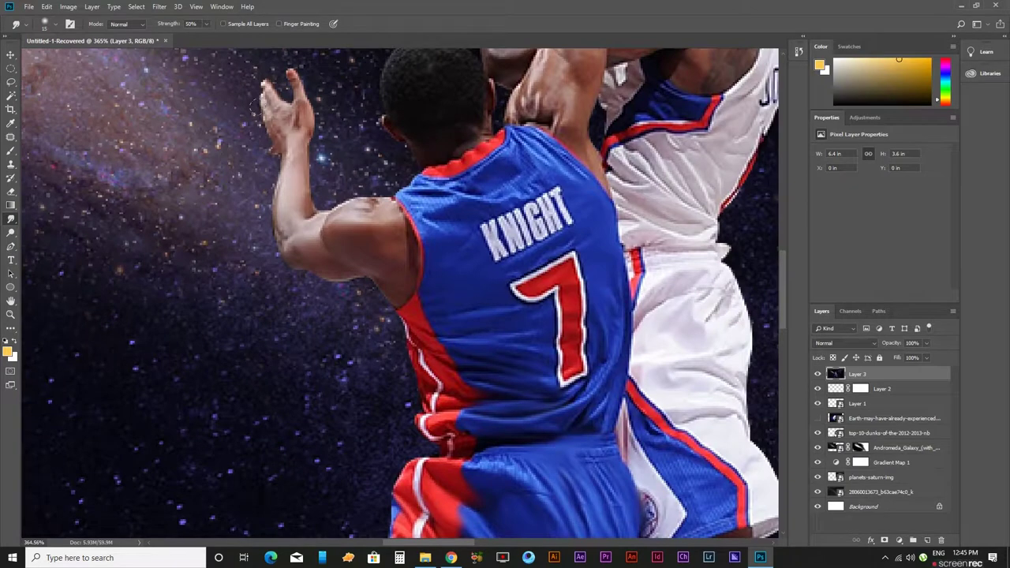
scroll(280, 126, "up", 1)
scroll(288, 166, "up", 1)
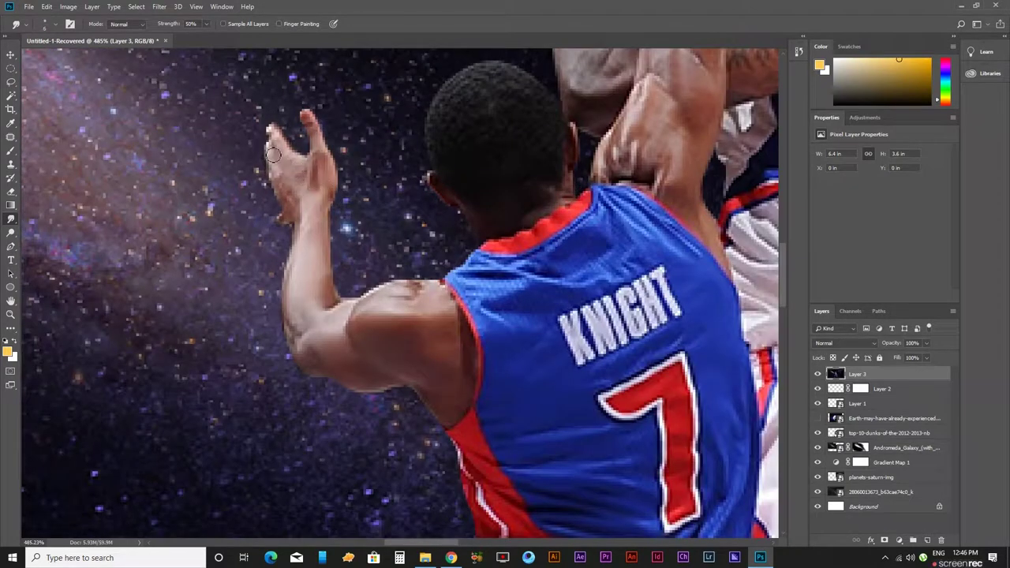
scroll(493, 148, "down", 3)
scroll(574, 250, "down", 3)
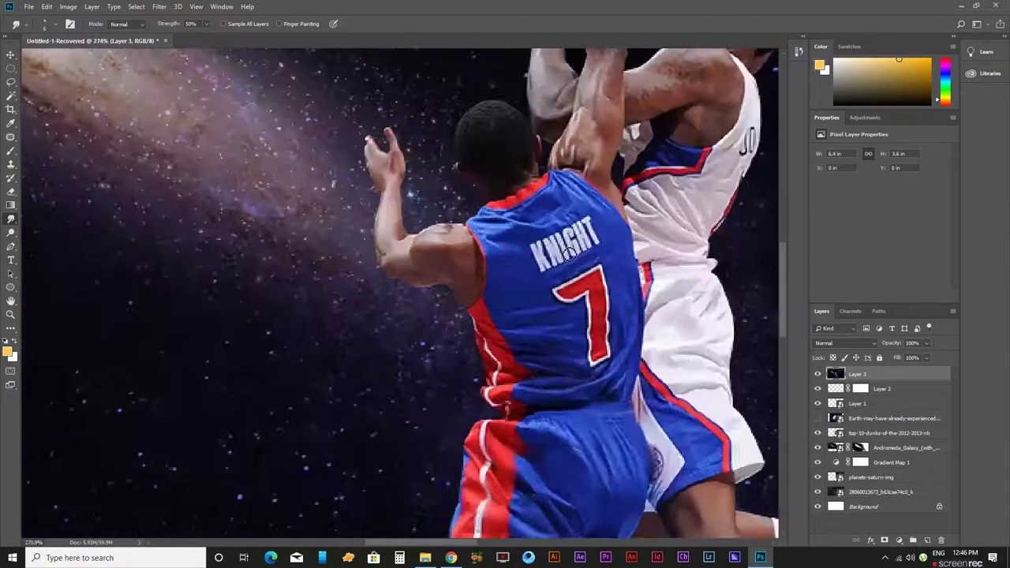
scroll(584, 229, "up", 5)
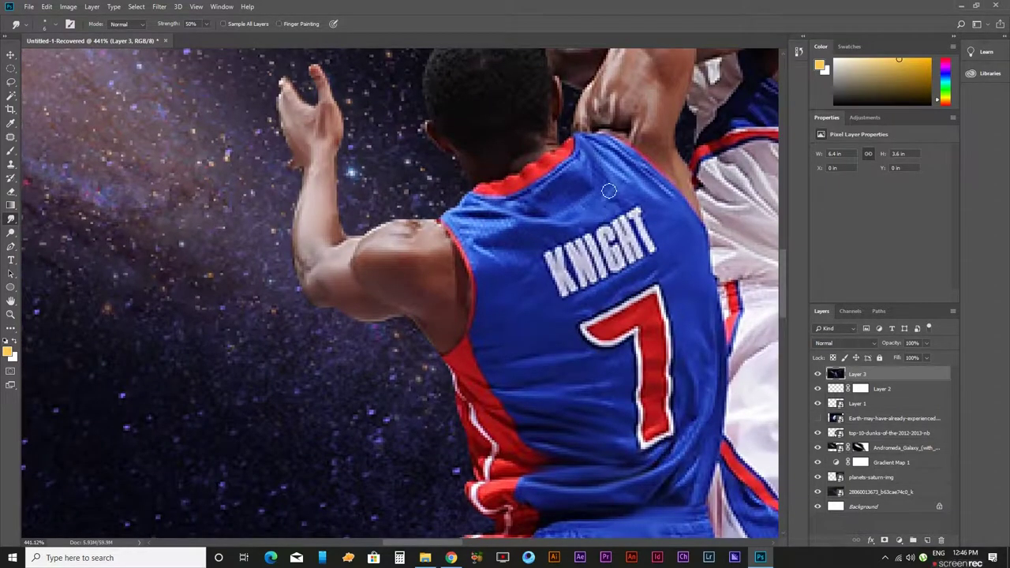
left_click_drag(595, 146, 679, 205)
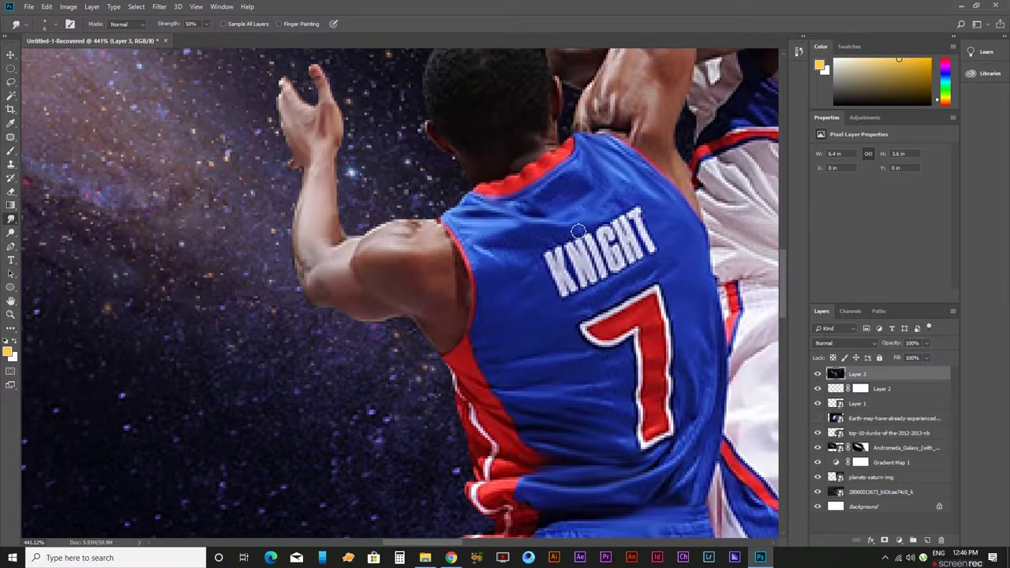
scroll(485, 253, "down", 1)
scroll(529, 268, "down", 1)
Smudge the red jersey fold and the edge of the white shorts.
scroll(535, 271, "down", 1)
scroll(653, 305, "down", 1)
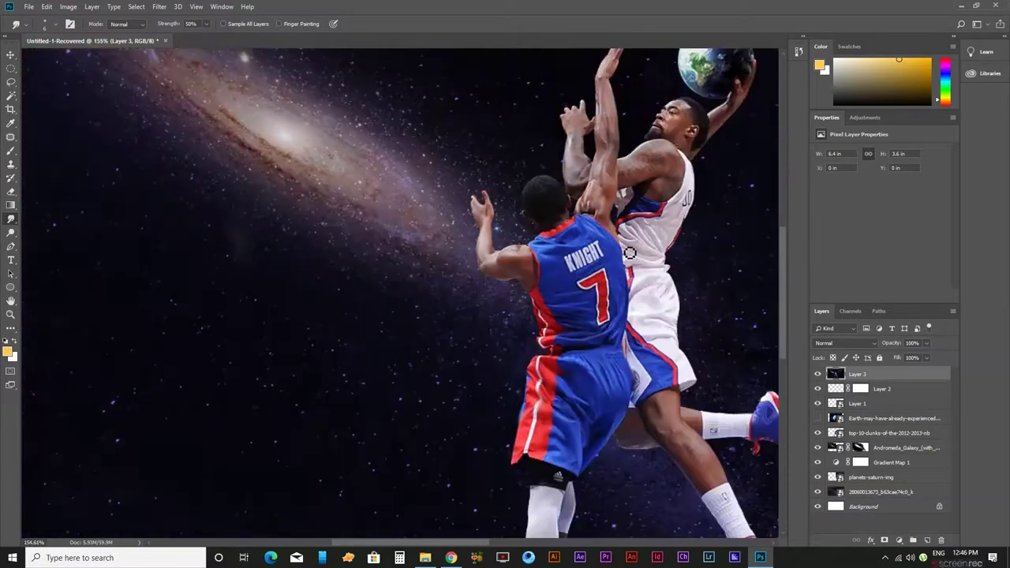
scroll(600, 284, "up", 1)
scroll(537, 253, "up", 1)
scroll(463, 221, "up", 3)
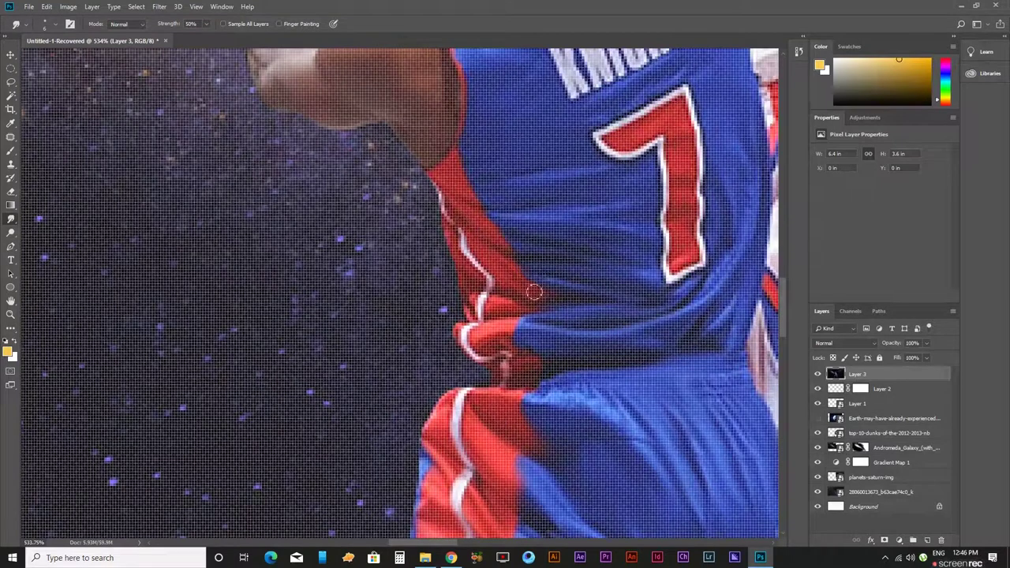
left_click_drag(485, 288, 517, 307)
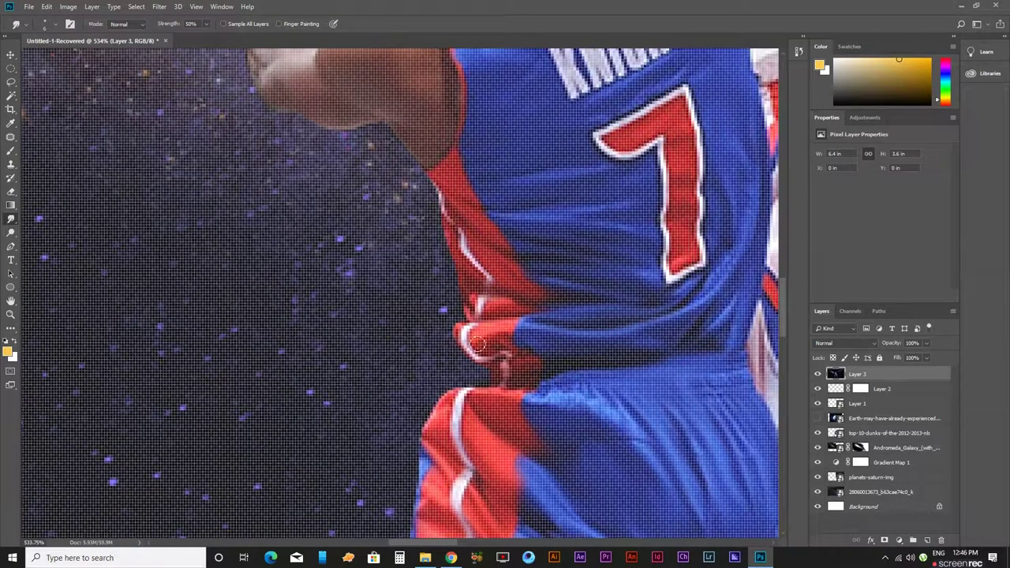
scroll(506, 381, "down", 3)
scroll(536, 371, "down", 1)
scroll(585, 363, "up", 1)
scroll(604, 360, "up", 1)
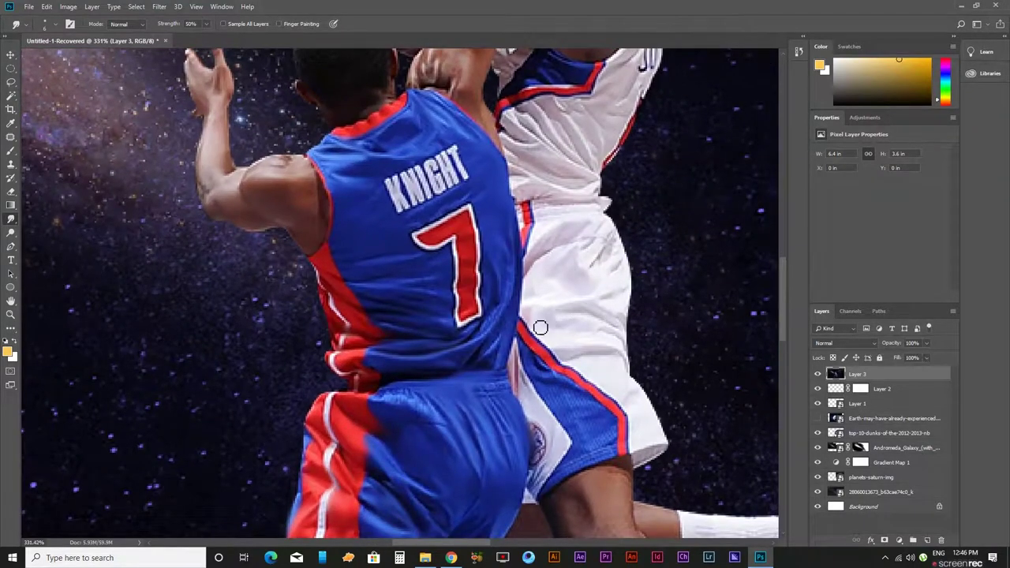
left_click_drag(603, 260, 621, 270)
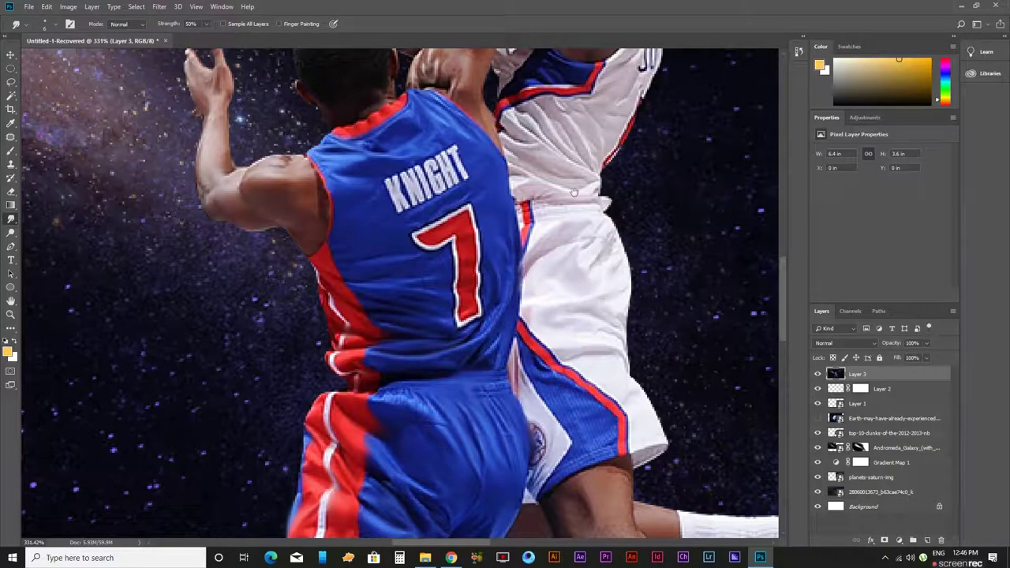
Blend the skin along the raised forearm with upward smudge strokes.
scroll(561, 276, "up", 2)
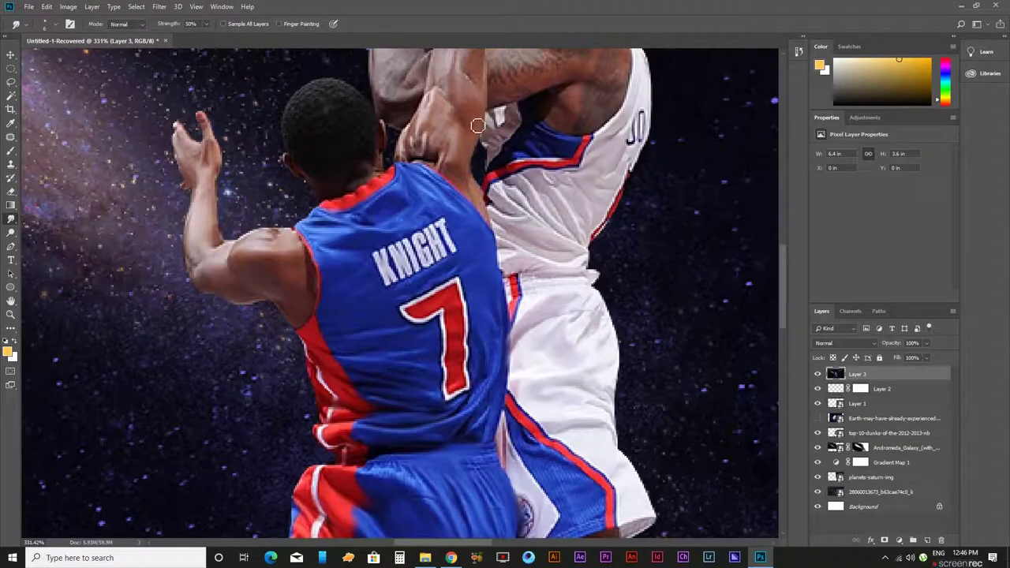
scroll(455, 127, "up", 4)
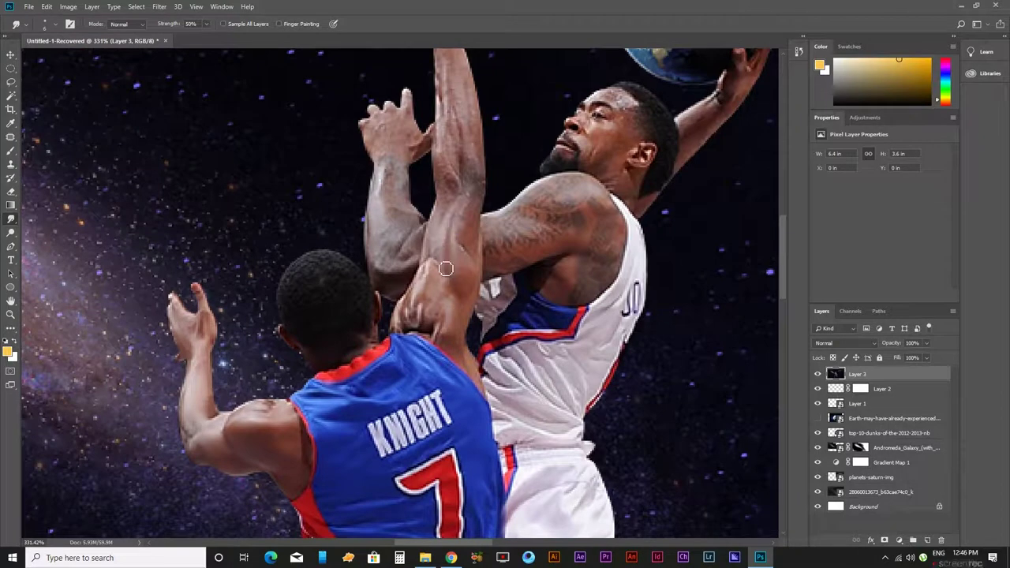
left_click_drag(444, 241, 441, 292)
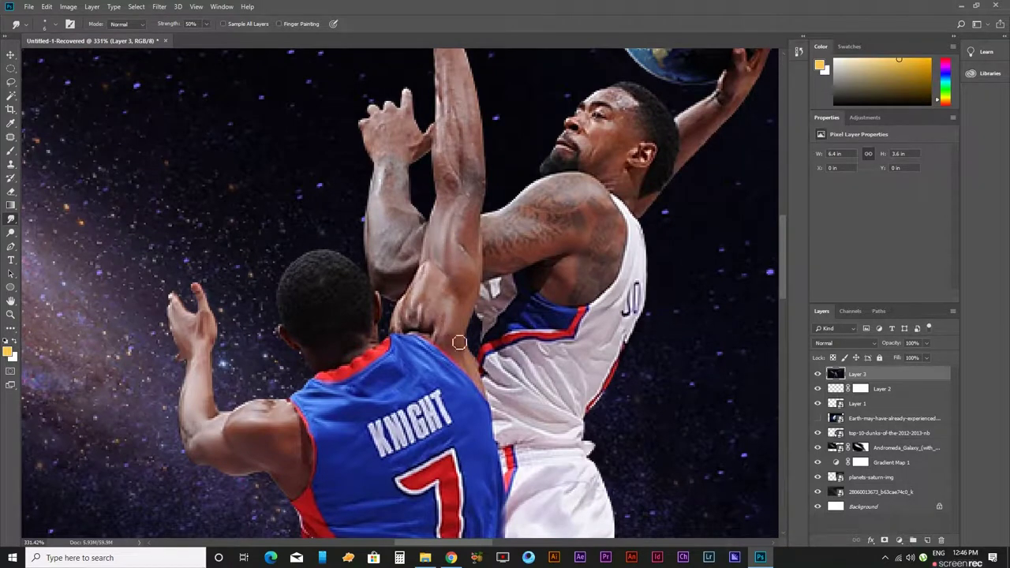
scroll(449, 281, "up", 2)
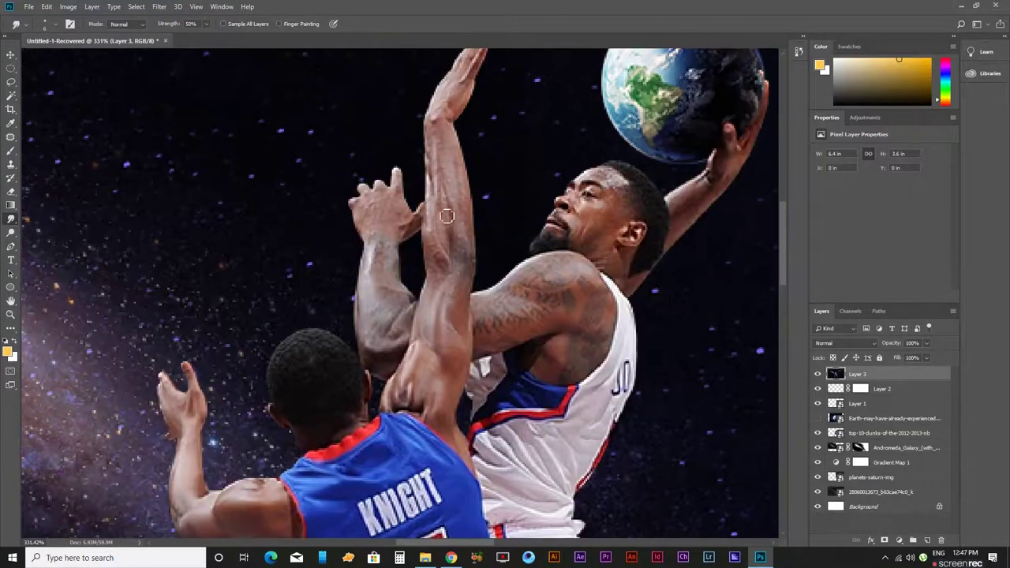
scroll(460, 280, "up", 2)
left_click_drag(442, 304, 431, 180)
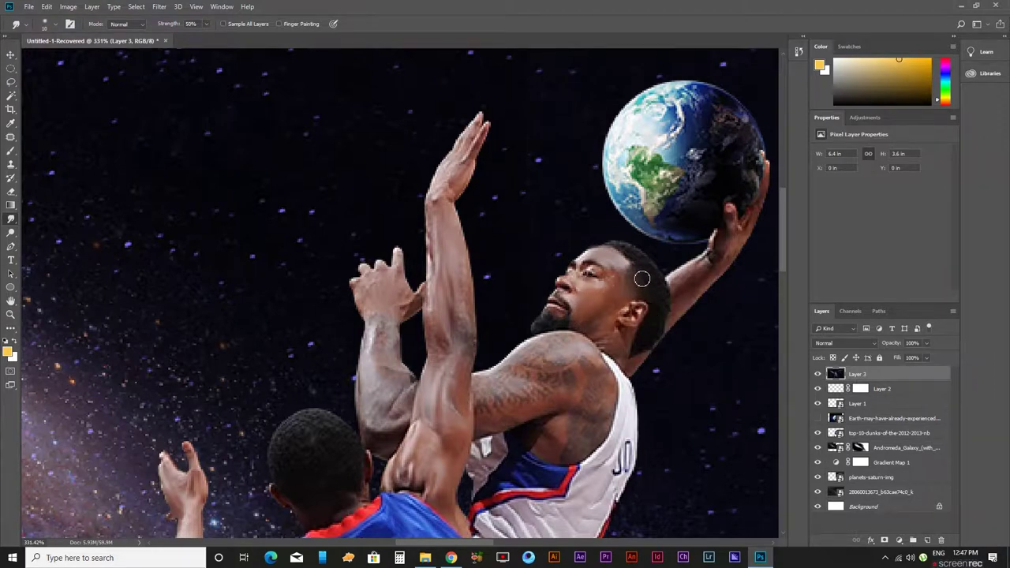
Fit the whole composition on screen with Ctrl+0, then switch to the browser.
key("ctrl+0")
scroll(503, 333, "up", 1)
scroll(502, 334, "down", 1)
scroll(499, 333, "up", 1)
scroll(527, 266, "down", 1)
scroll(527, 266, "up", 2)
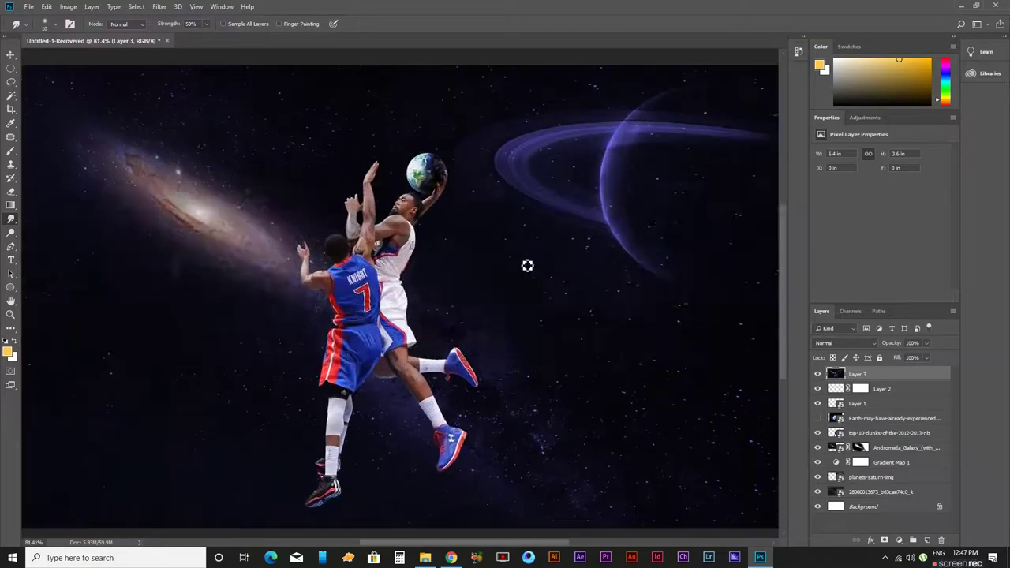
key("alt+Tab")
Clear the browser's search text and return to the poster document.
left_click(182, 83)
key("ctrl+a")
key("BackSpace")
key("alt+Tab")
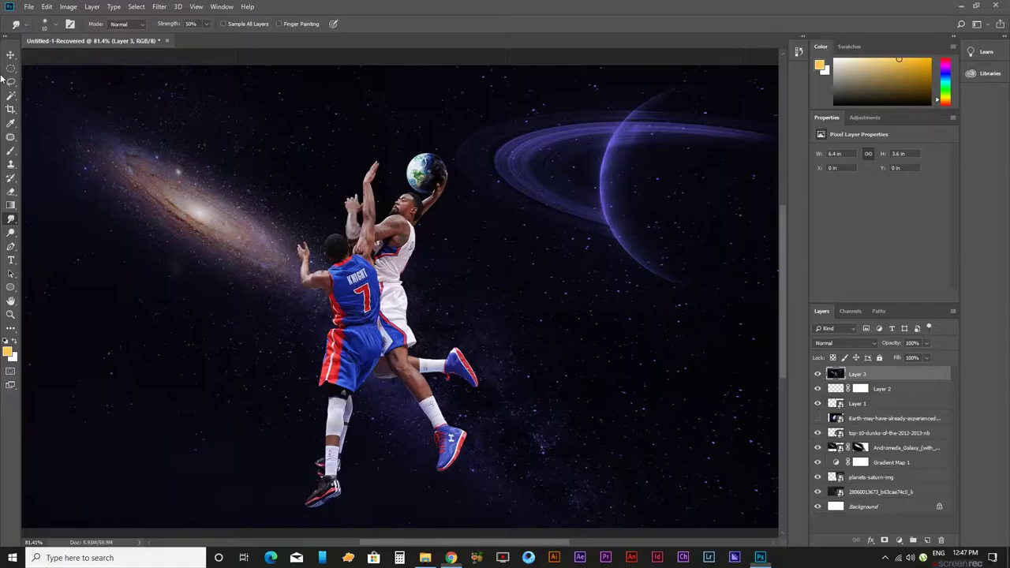
Paste the 'Dunks of the Decade' title as a new text layer in Nexa Bold.
left_click(243, 342)
type("Dunks of the Decade")
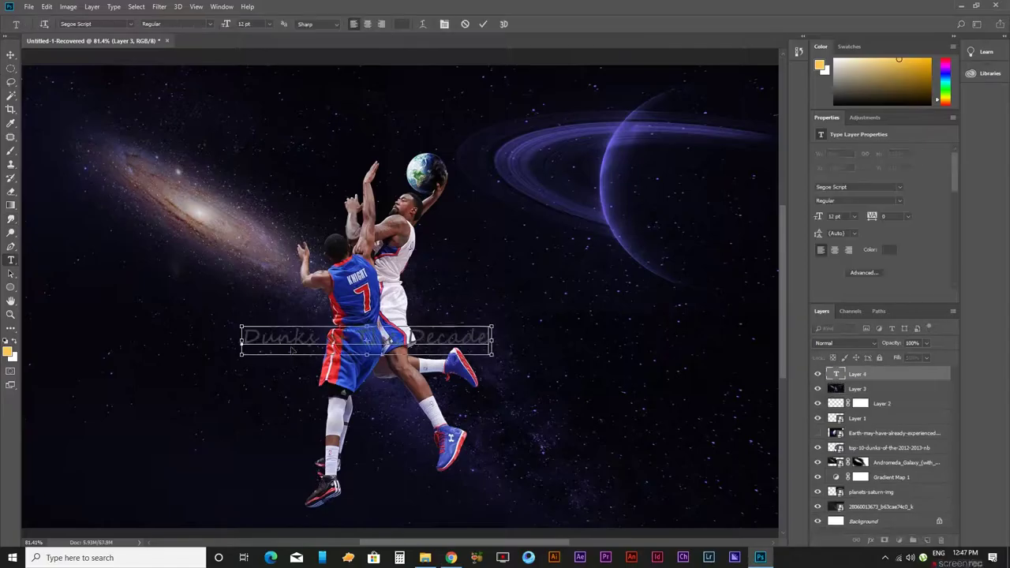
key("ctrl+a")
type("nexa")
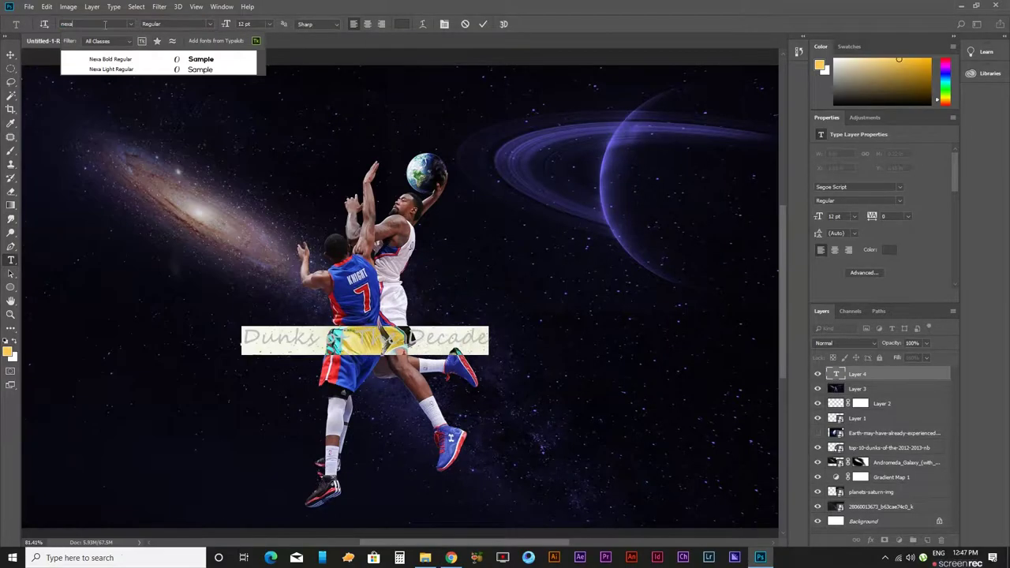
left_click(148, 52)
key("ctrl+Return")
Scale the title up to about 215% and shorten its wording to 'Dunks'.
key("ctrl+t")
left_click_drag(456, 324, 678, 154)
key("Return")
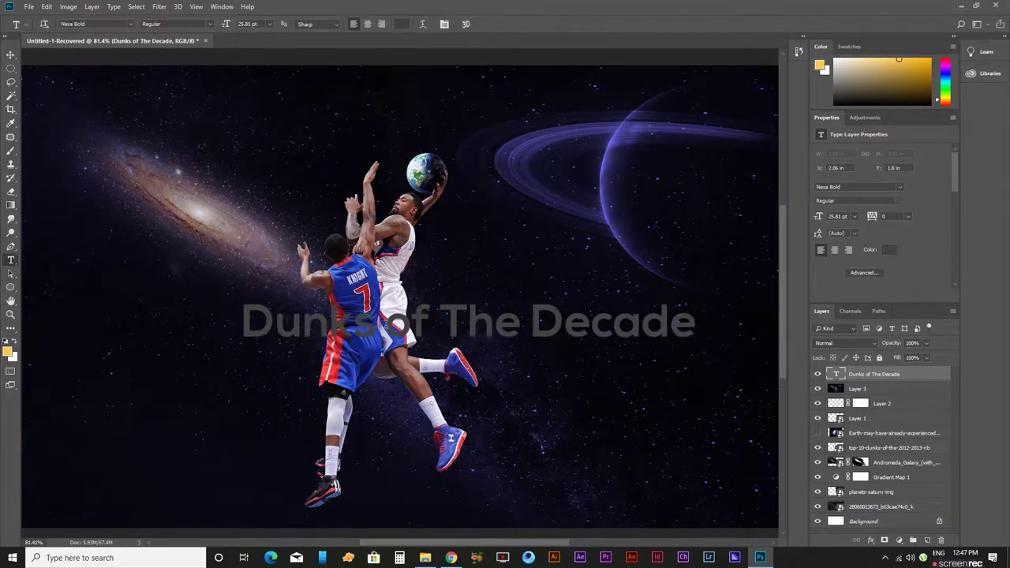
double_click(388, 323)
type("Dunks")
key("ctrl+Return")
Duplicate the text to the upper right and change it to 'of The Decade'.
left_click_drag(336, 331, 667, 167, "alt")
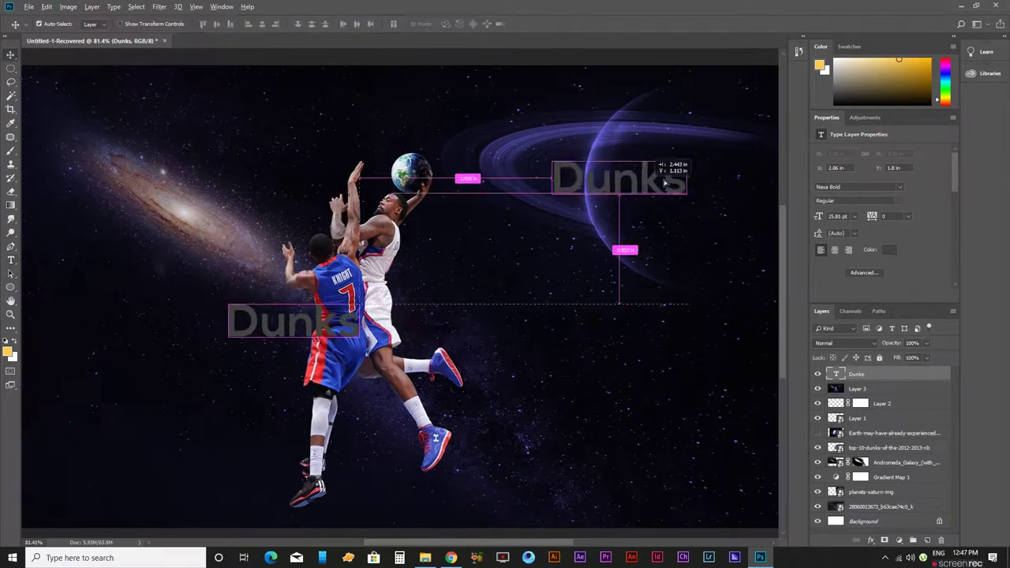
double_click(667, 162)
type("of The Decade")
key("ctrl+Return")
Capitalise the title to 'DUNKS' and enlarge it to span across the players.
double_click(292, 323)
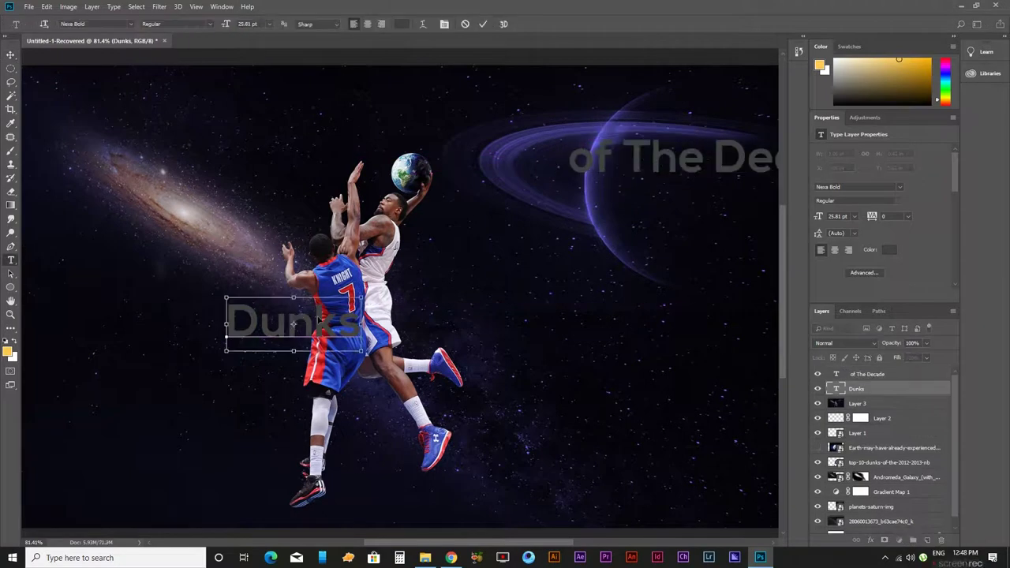
type("DUNKS")
key("ctrl+Return")
key("ctrl+t")
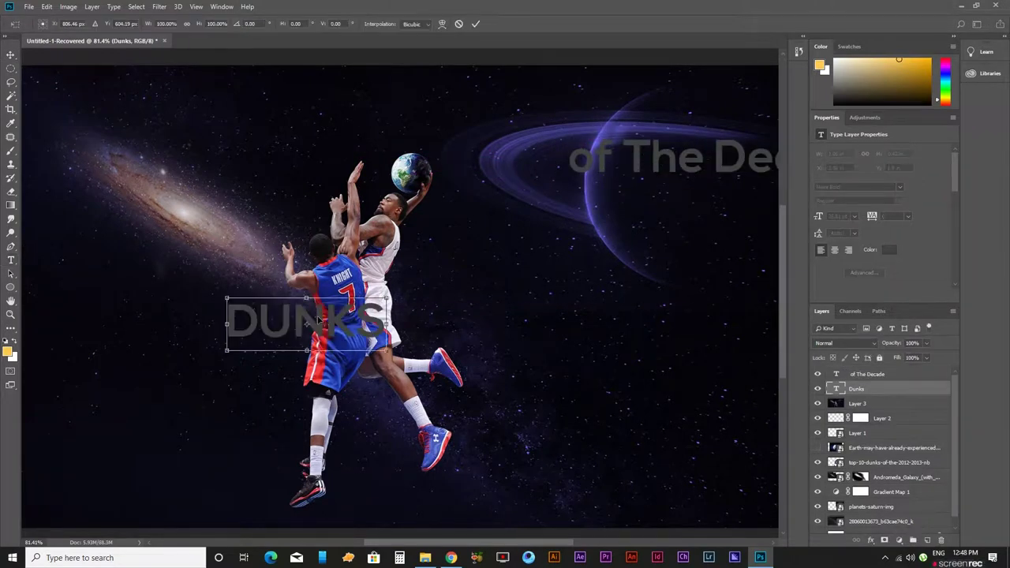
left_click_drag(399, 311, 580, 411)
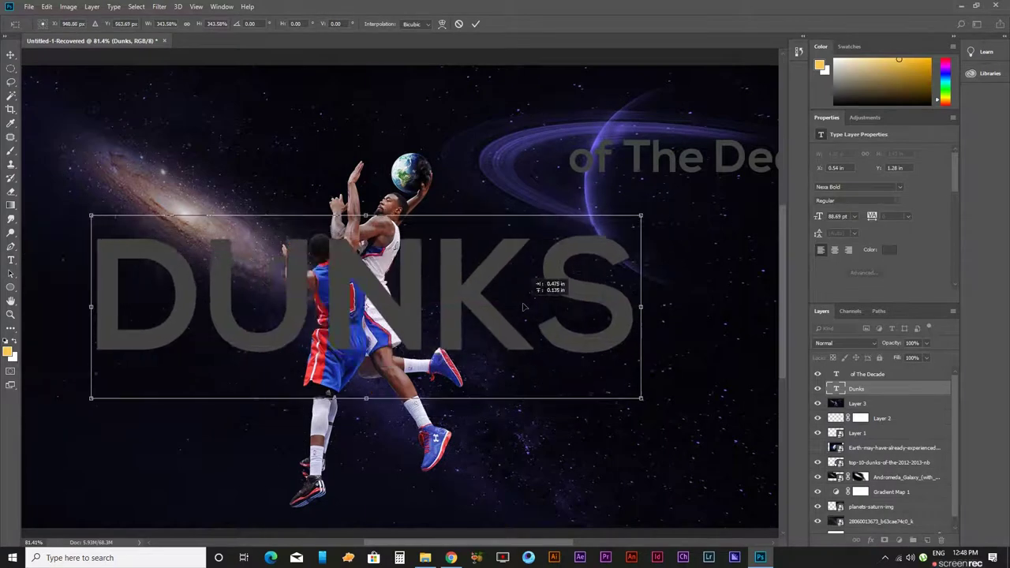
scroll(523, 309, "down", 2)
key("alt+space")
key("Escape")
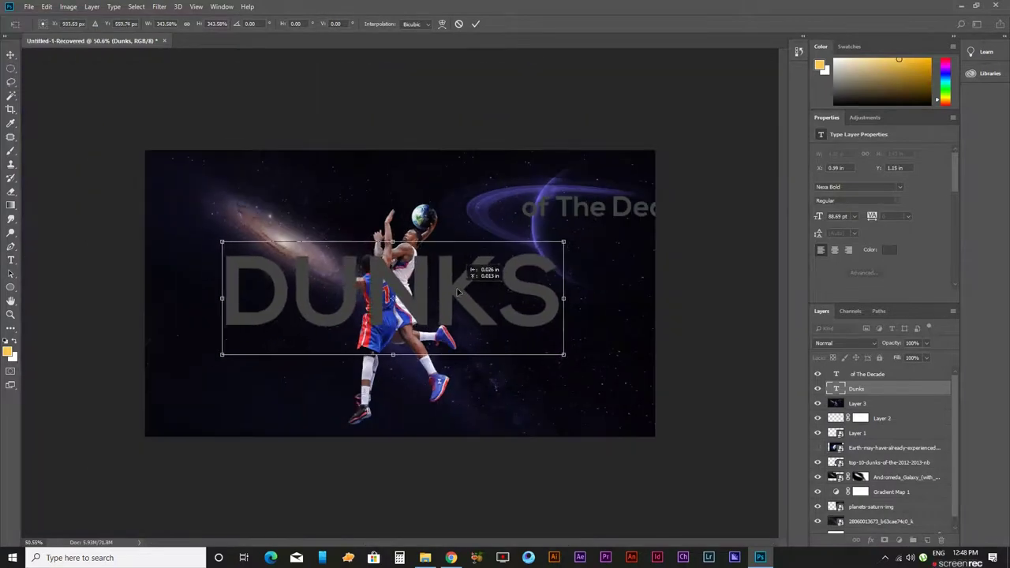
key("Return")
scroll(402, 292, "up", 2)
Set the DUNKS text colour to white, #ffffff.
left_click(379, 284)
key("ctrl+a")
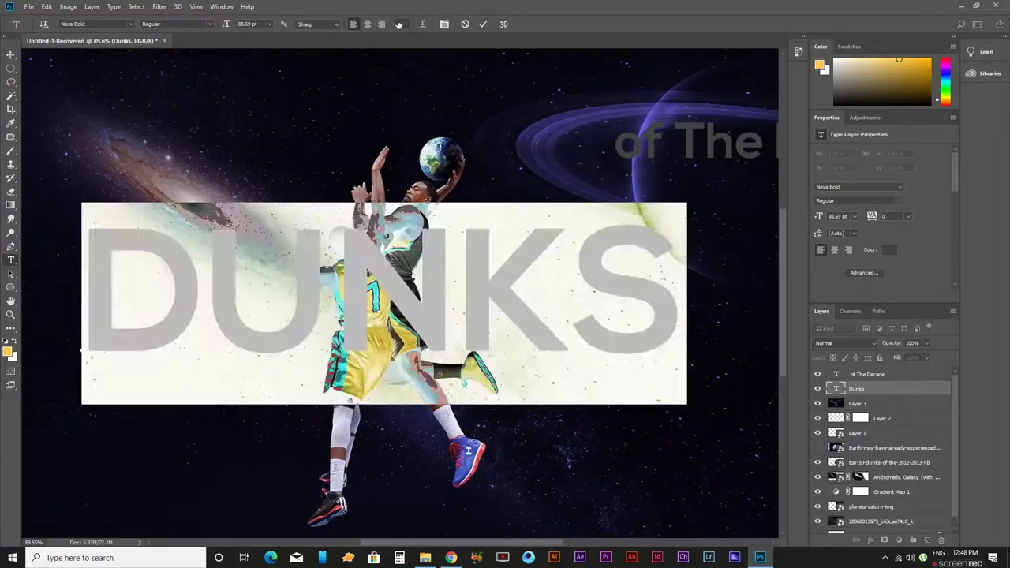
left_click(401, 24)
type("ffffff")
key("Return")
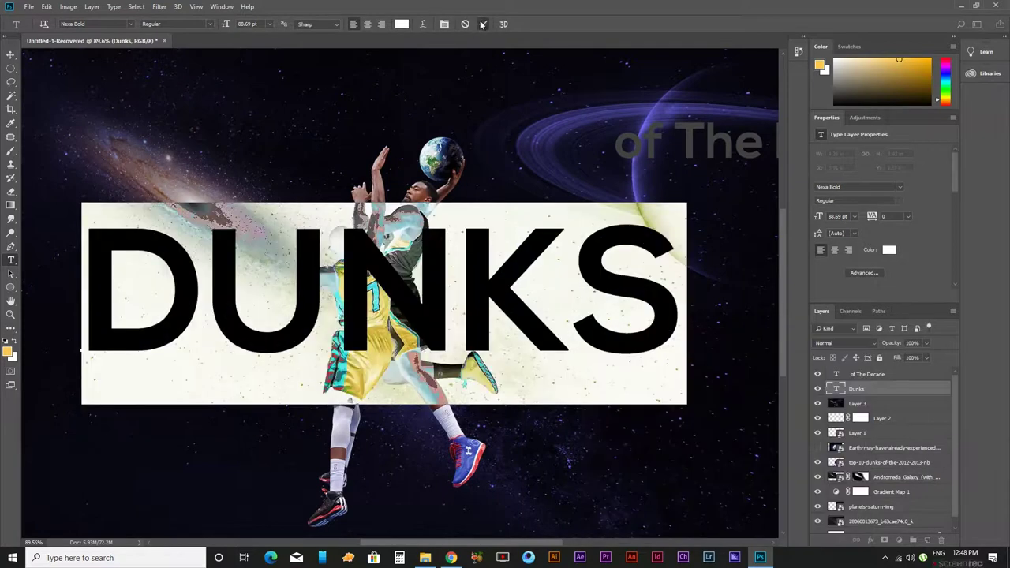
left_click(482, 24)
scroll(864, 487, "down", 1)
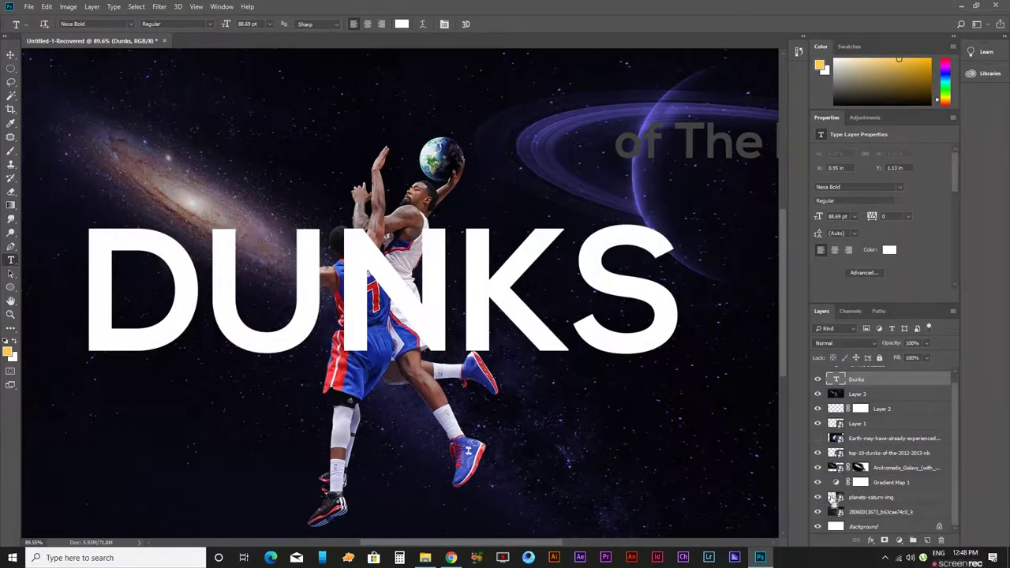
Mask the Dunks text with the player selection so it hides behind the player.
left_click_drag(777, 50, 399, 311)
left_click(834, 453, "ctrl")
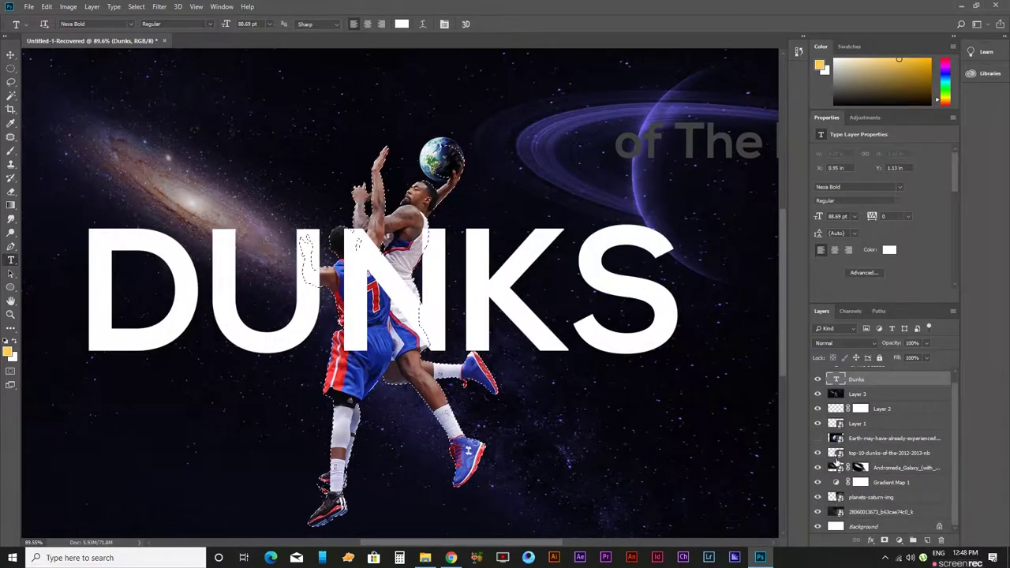
left_click(884, 540)
key("ctrl+z")
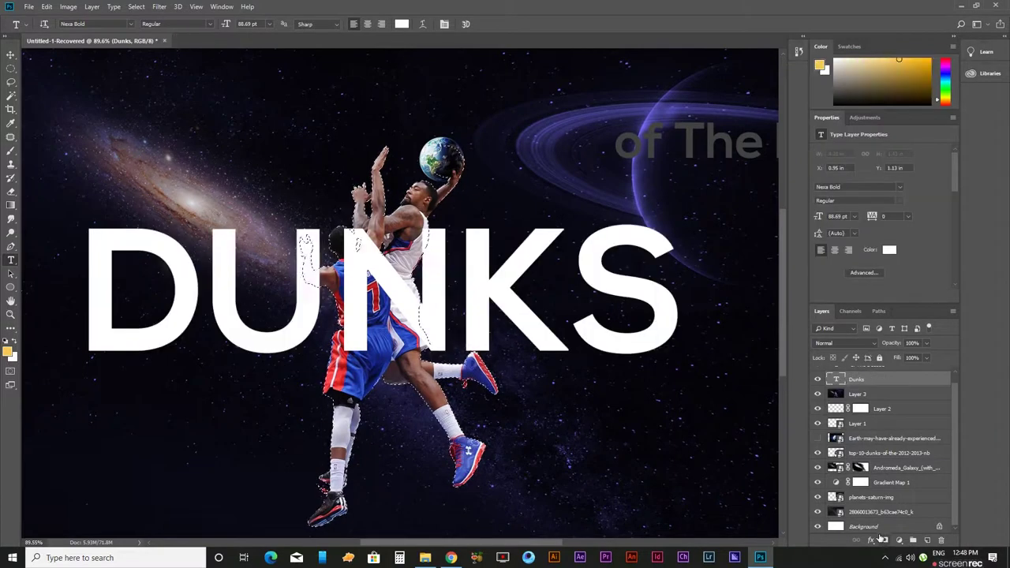
left_click(884, 539)
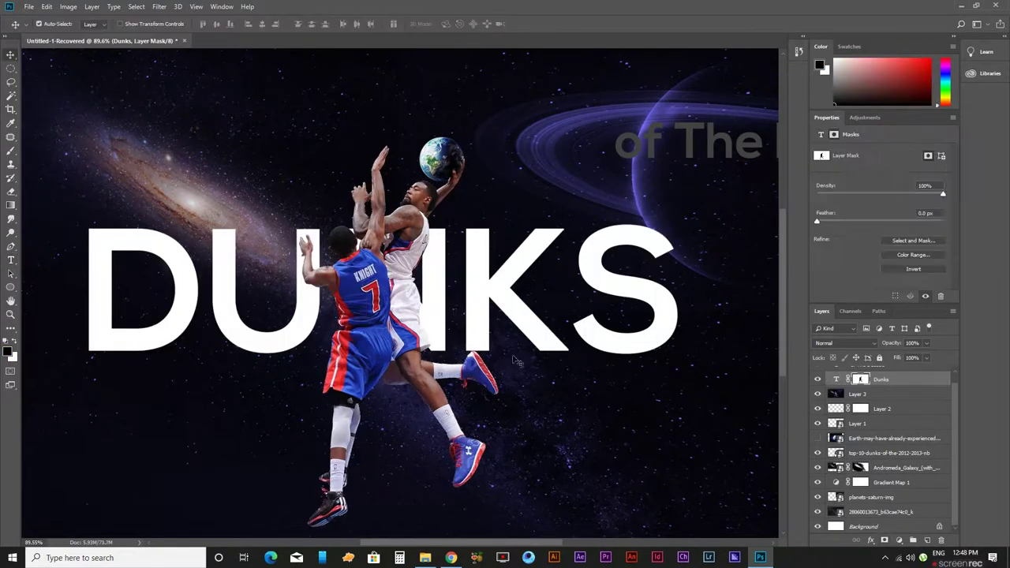
scroll(508, 326, "down", 2)
scroll(508, 326, "up", 4)
scroll(422, 229, "up", 1)
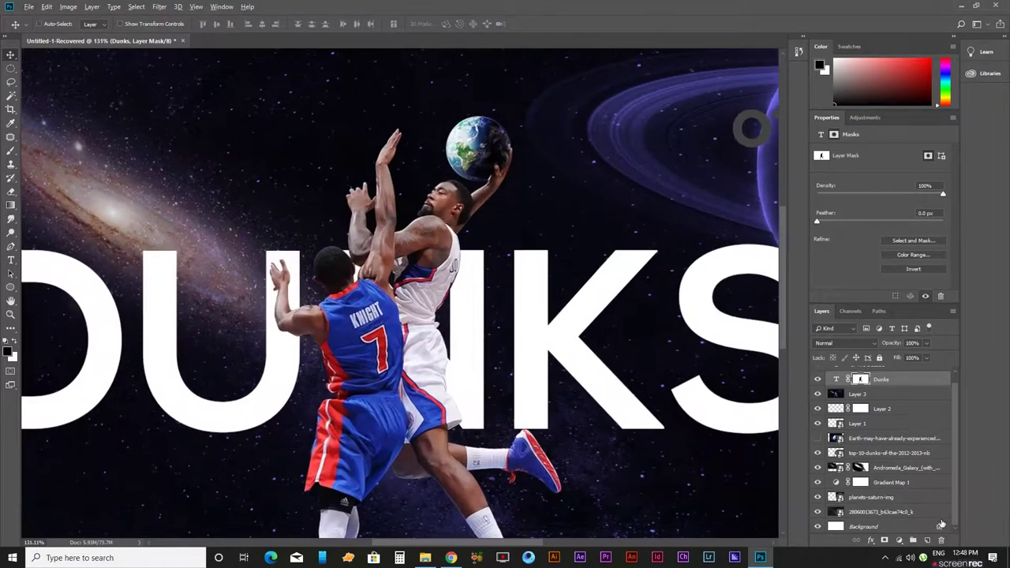
Group Dunks into Group 1, move the mask onto the group, and duplicate Dunks.
key("ctrl+g")
left_click_drag(862, 395, 861, 380)
left_click(892, 395)
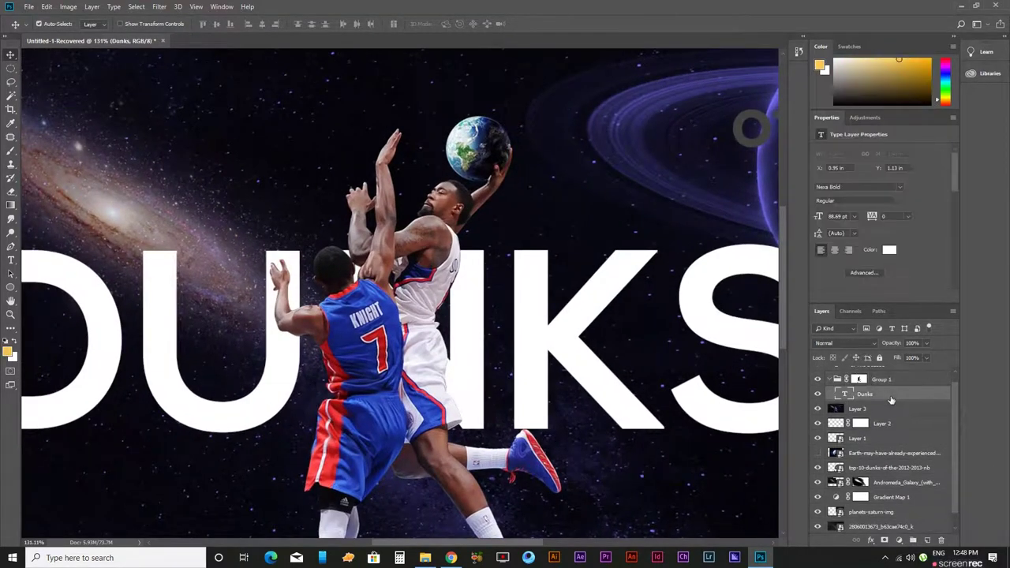
key("ctrl+j")
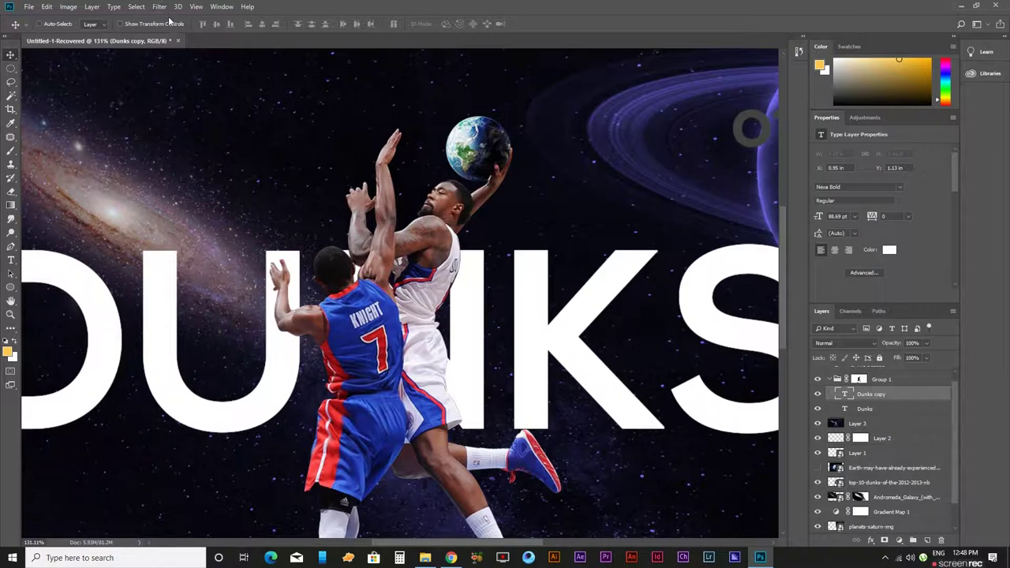
Rasterize the Dunks copy and apply a Gaussian Blur of about 4 pixels for a glow.
key("ctrl+g")
key("ctrl+e")
left_click(161, 6)
mouse_move(217, 126)
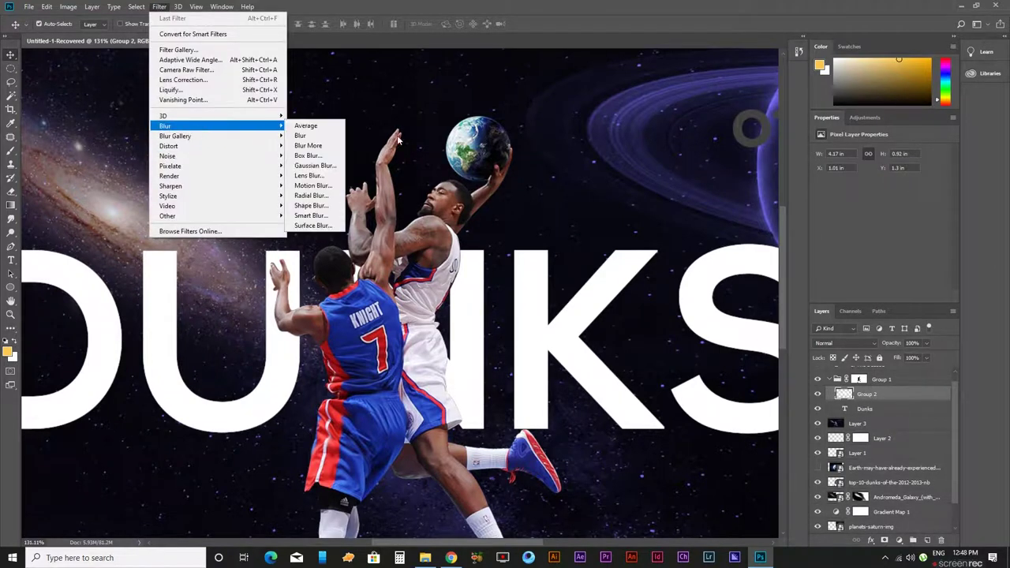
left_click(314, 166)
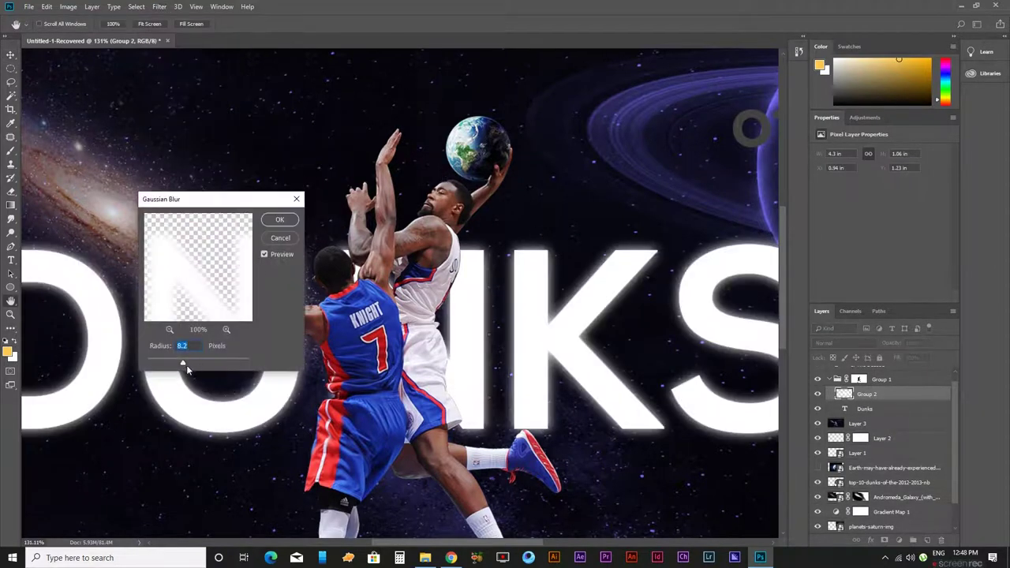
left_click_drag(178, 365, 170, 365)
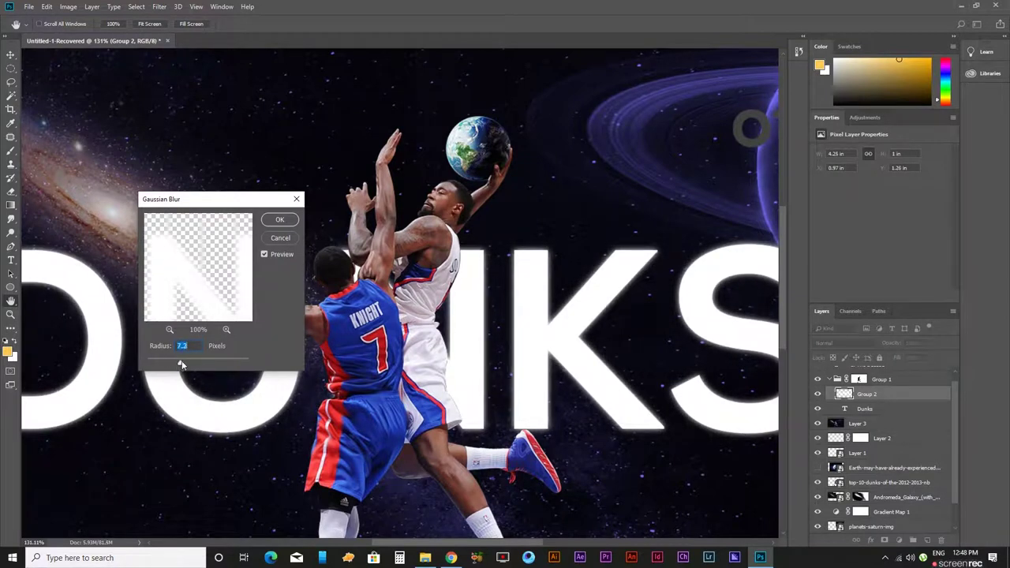
left_click(282, 221)
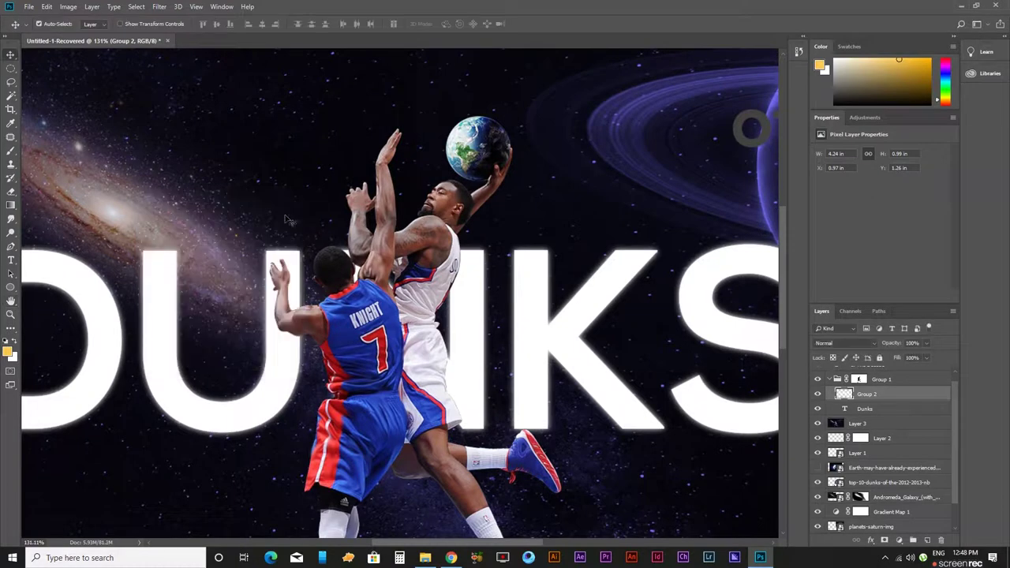
scroll(289, 221, "down", 3)
scroll(489, 276, "up", 1)
scroll(490, 276, "up", 2)
scroll(496, 274, "down", 3)
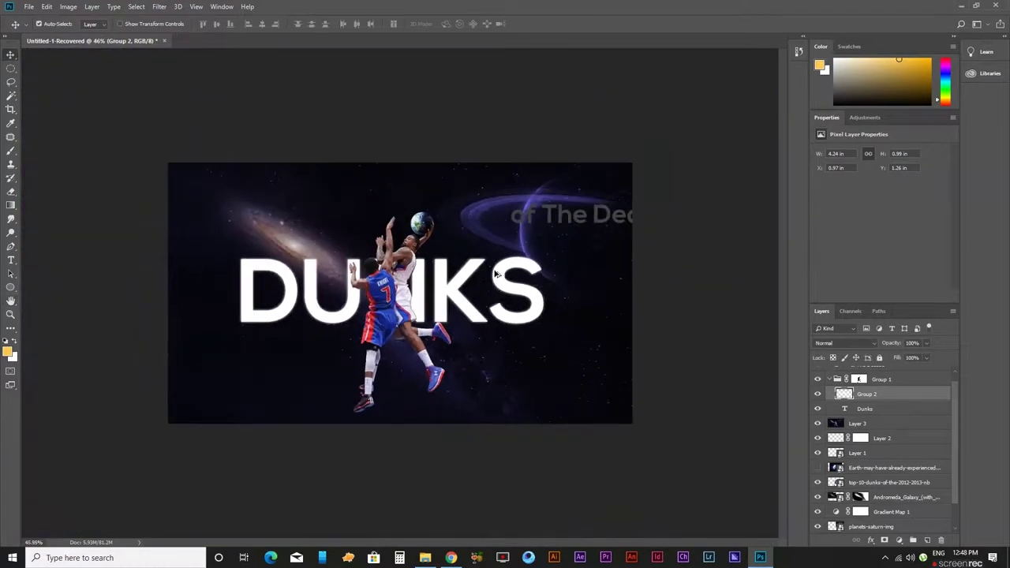
scroll(496, 274, "up", 2)
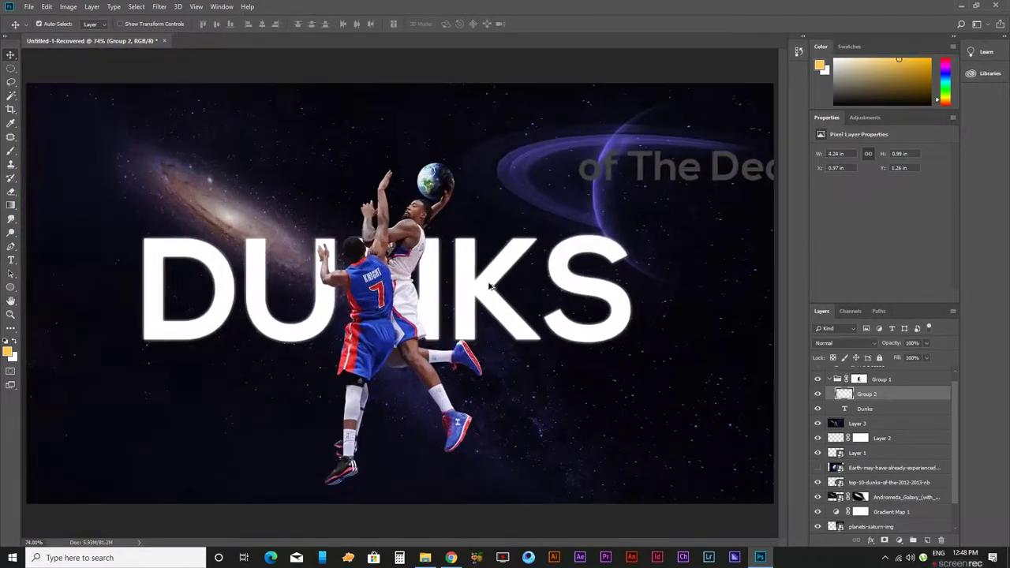
Add a Color Overlay to Group 1, starting from colour 17298f.
left_click(831, 381)
double_click(914, 385)
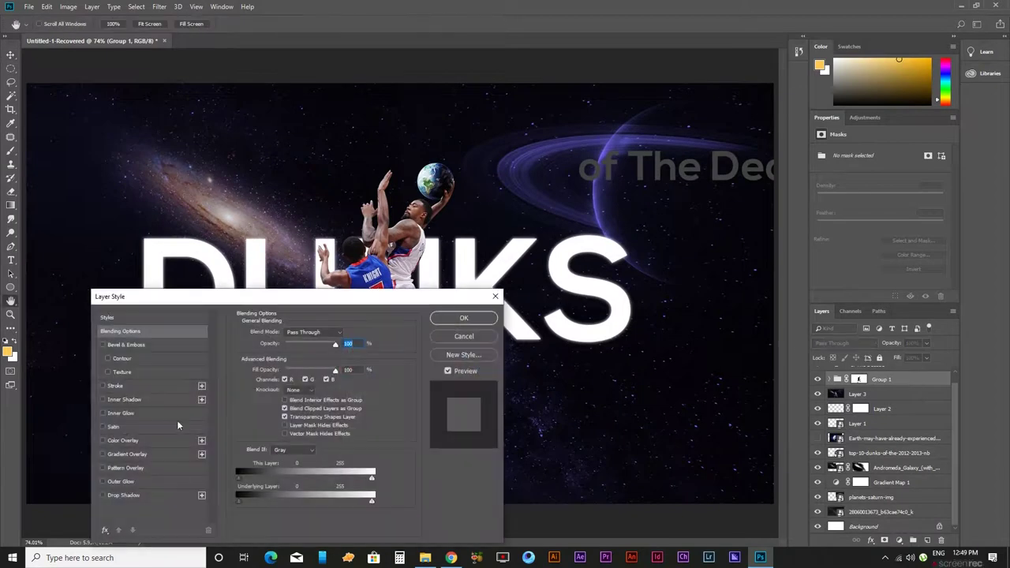
left_click(122, 441)
left_click(346, 333)
type("17298f")
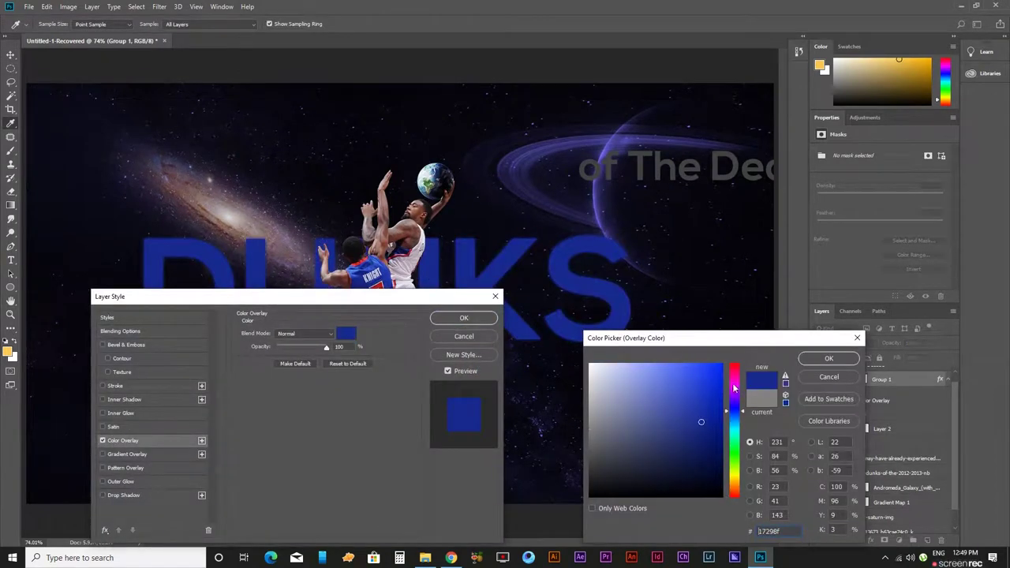
left_click(710, 366)
left_click(735, 462)
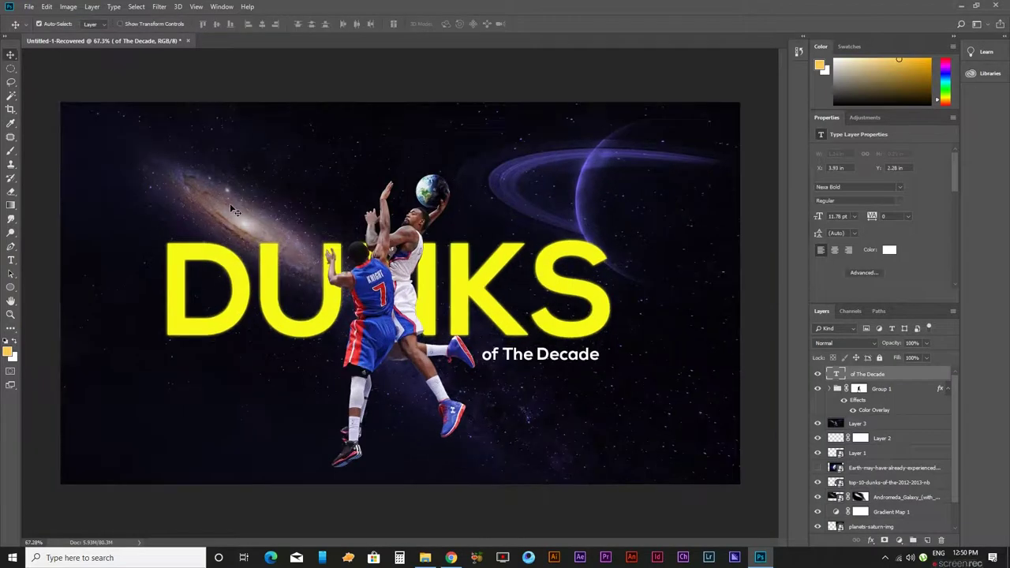
Paint out the top of the U on Group 1's layer mask with the Brush.
left_click(860, 389)
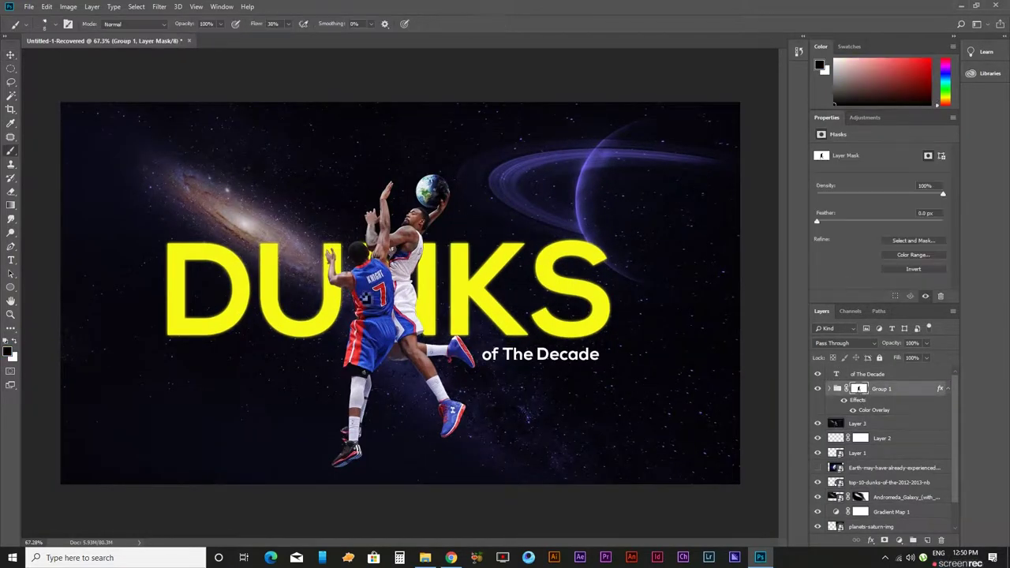
key("b")
scroll(302, 260, "up", 5)
mouse_move(182, 254)
left_mouse_down()
mouse_move(158, 276)
mouse_move(142, 245)
mouse_move(162, 273)
left_mouse_up()
scroll(274, 253, "down", 5)
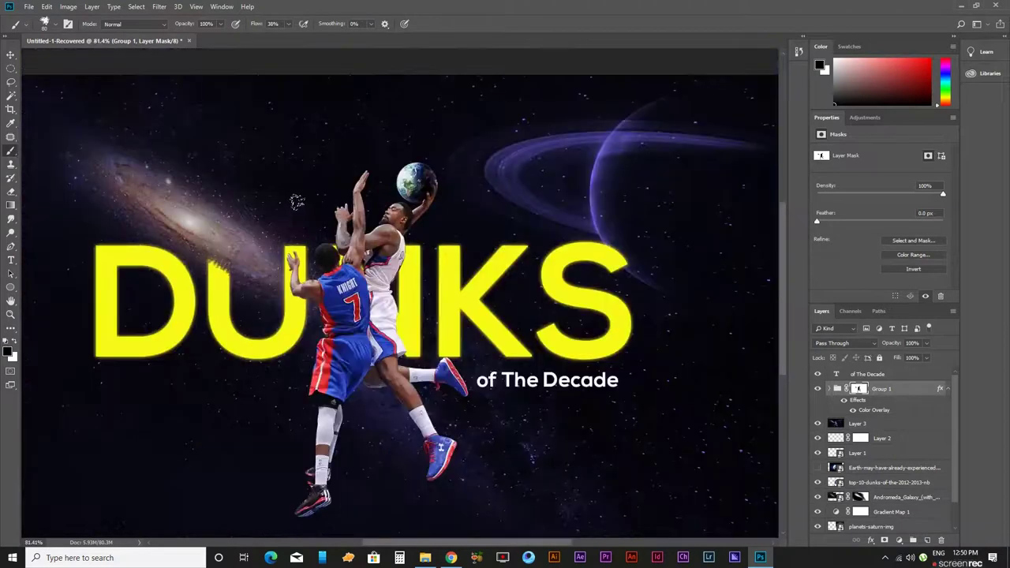
scroll(297, 202, "down", 4)
scroll(253, 247, "down", 2)
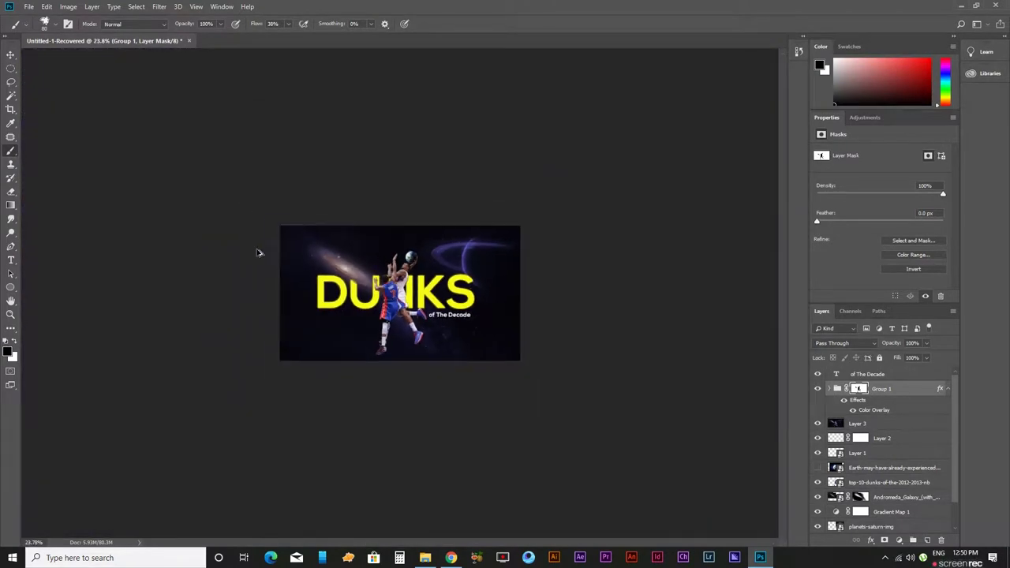
key("v")
scroll(521, 284, "up", 2)
scroll(513, 292, "up", 4)
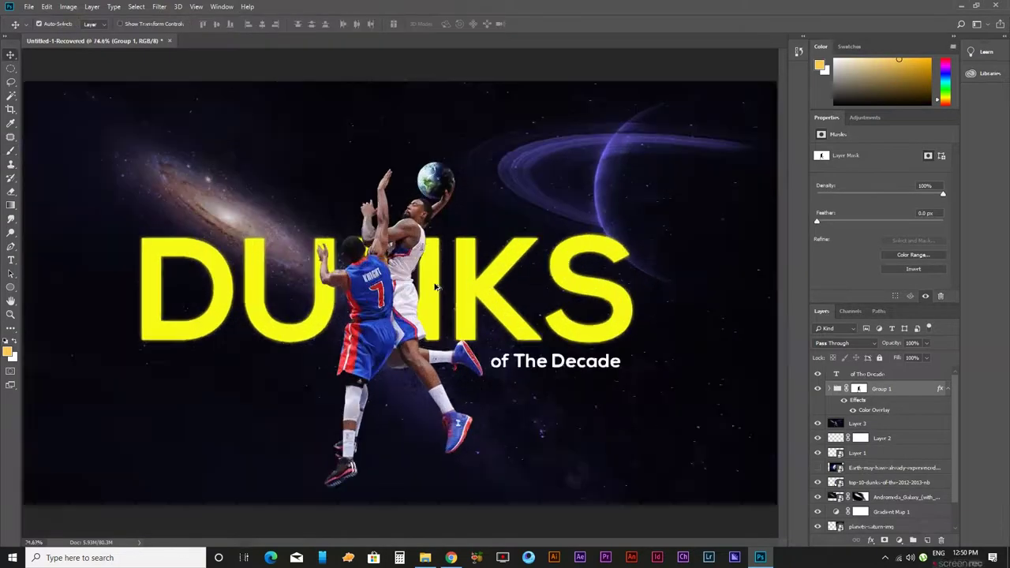
Change Group 1's overlay colour to bright red ff002a and confirm.
double_click(931, 393)
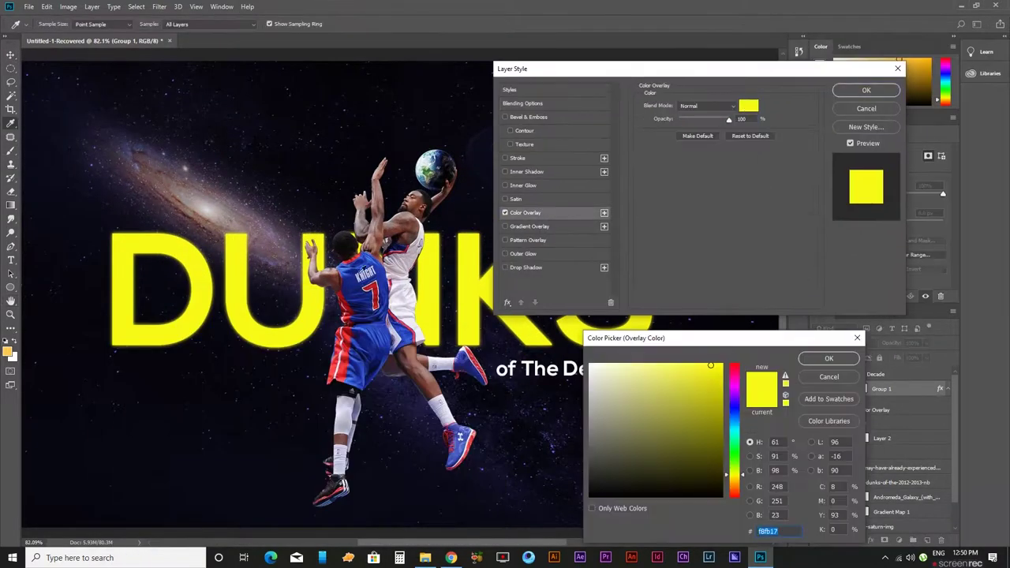
type("6196f4")
left_click_drag(712, 364, 695, 364)
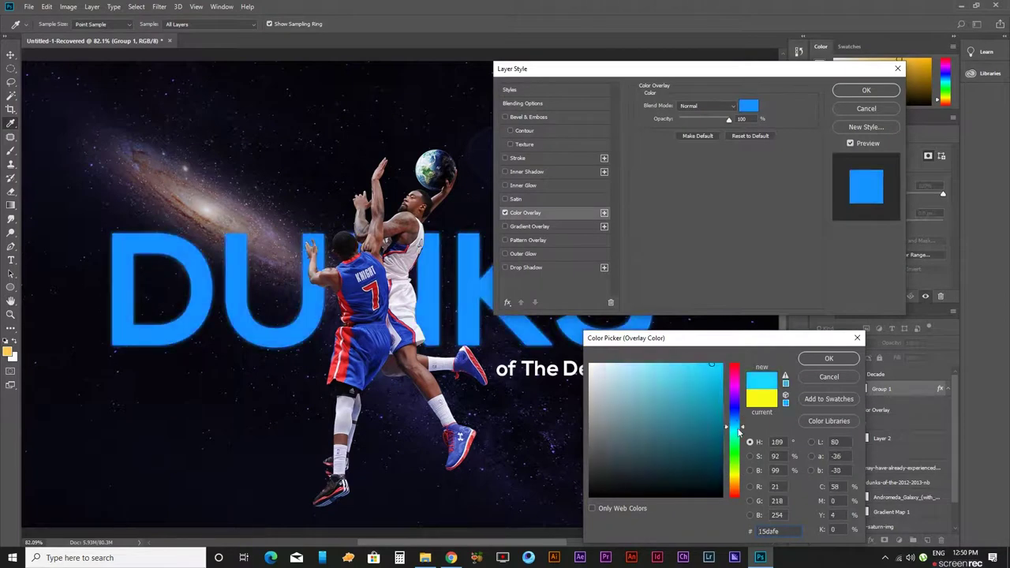
left_click_drag(734, 412, 736, 365)
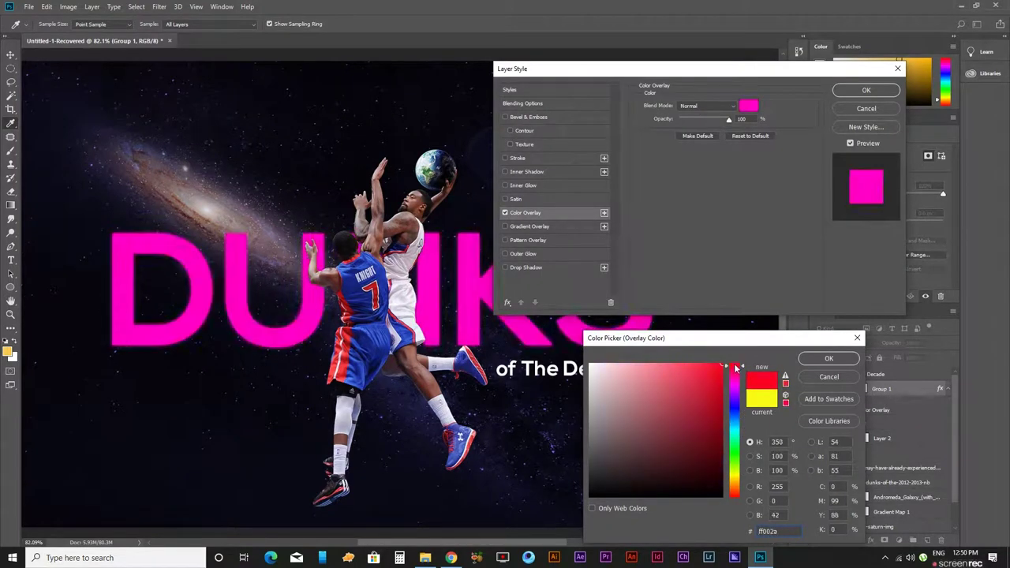
key("Return")
key("Return")
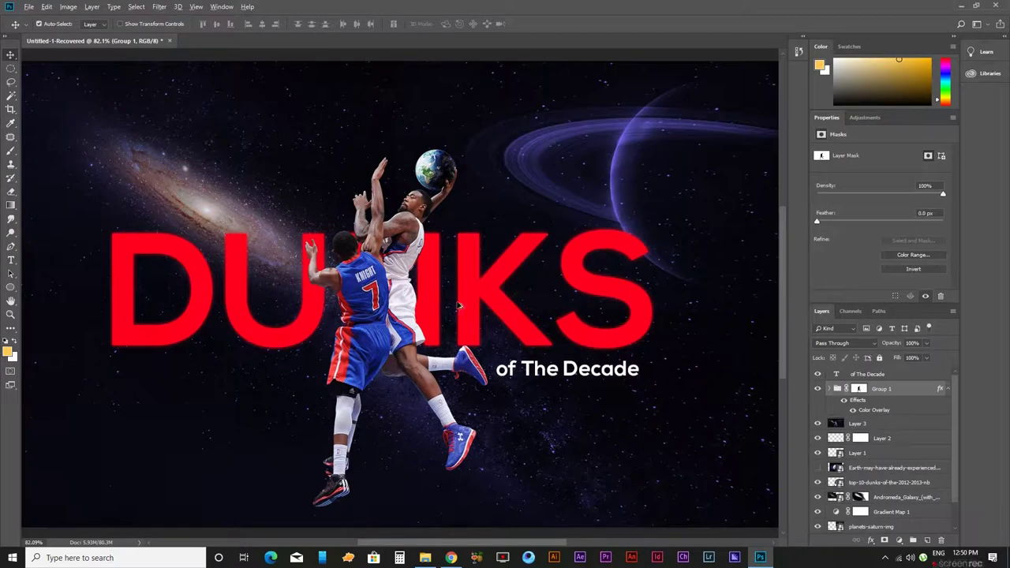
key("ctrl+0")
Stamp a merged copy of visible layers and apply the Dry Brush filter at brush size 0.
key("ctrl+shift+alt+e")
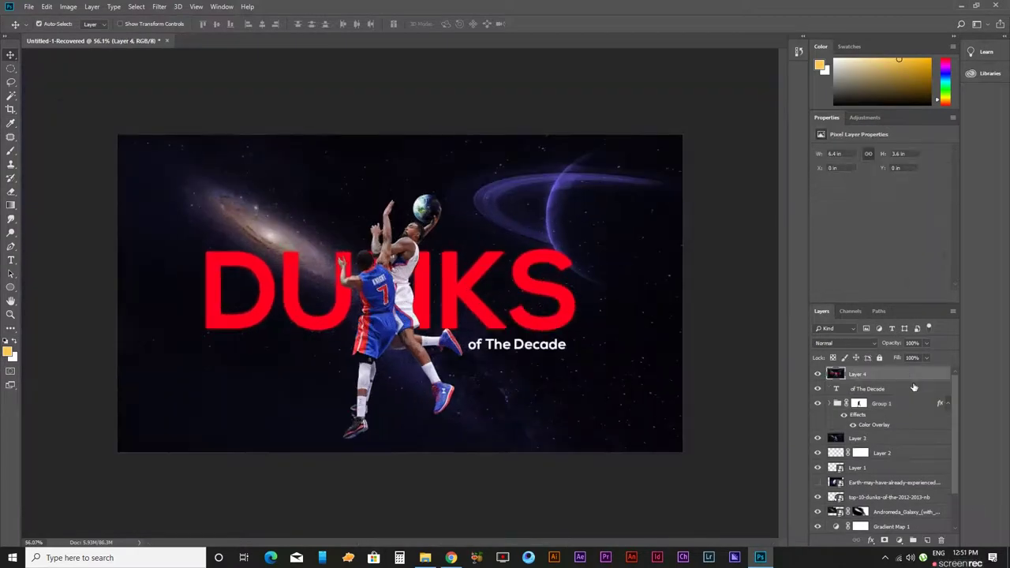
left_click(158, 7)
left_click(175, 51)
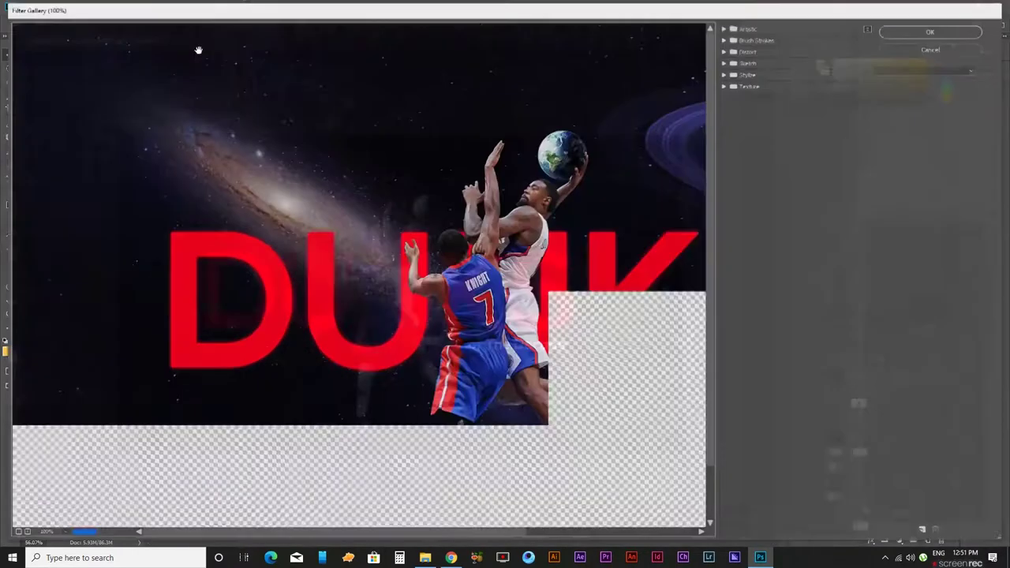
left_click(734, 28)
left_click(785, 49)
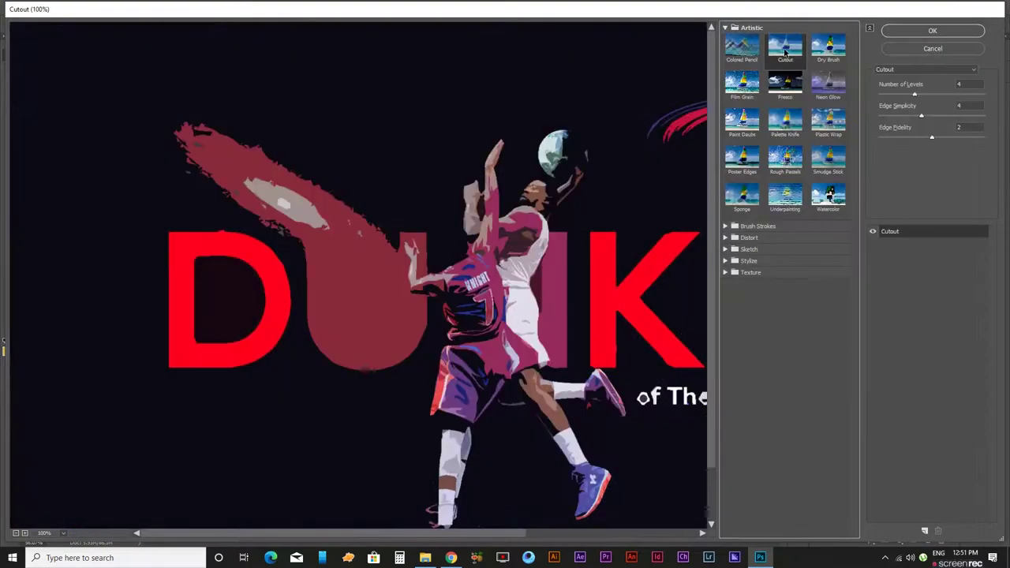
mouse_move(901, 84)
left_mouse_down()
mouse_move(927, 83)
mouse_move(895, 116)
left_mouse_up()
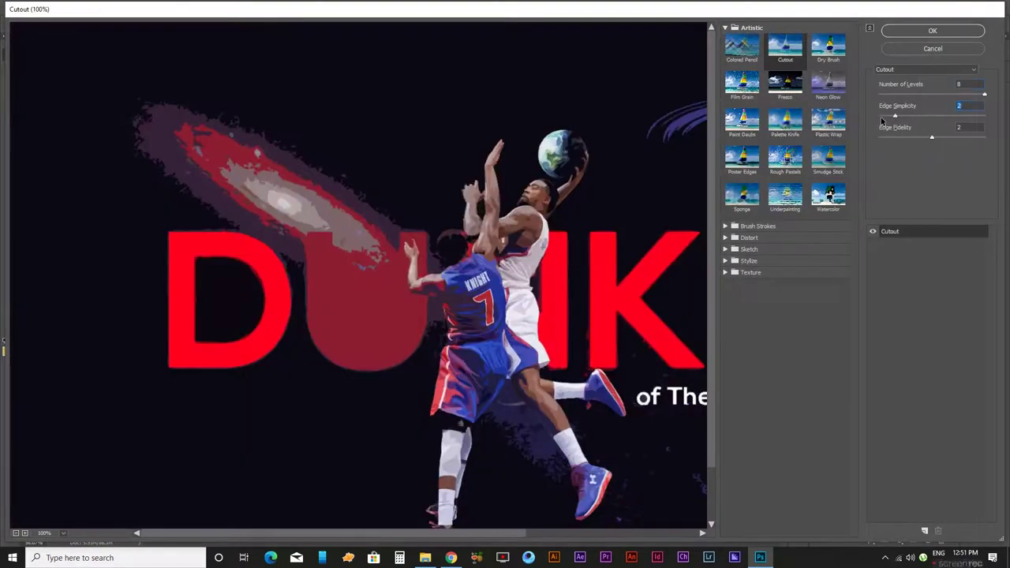
left_click(742, 83)
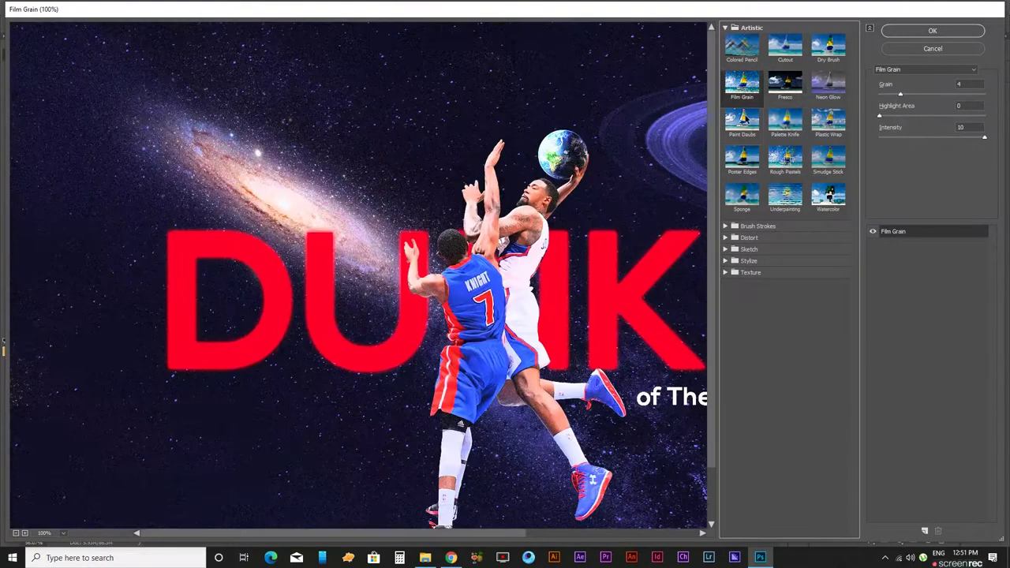
left_click(776, 118)
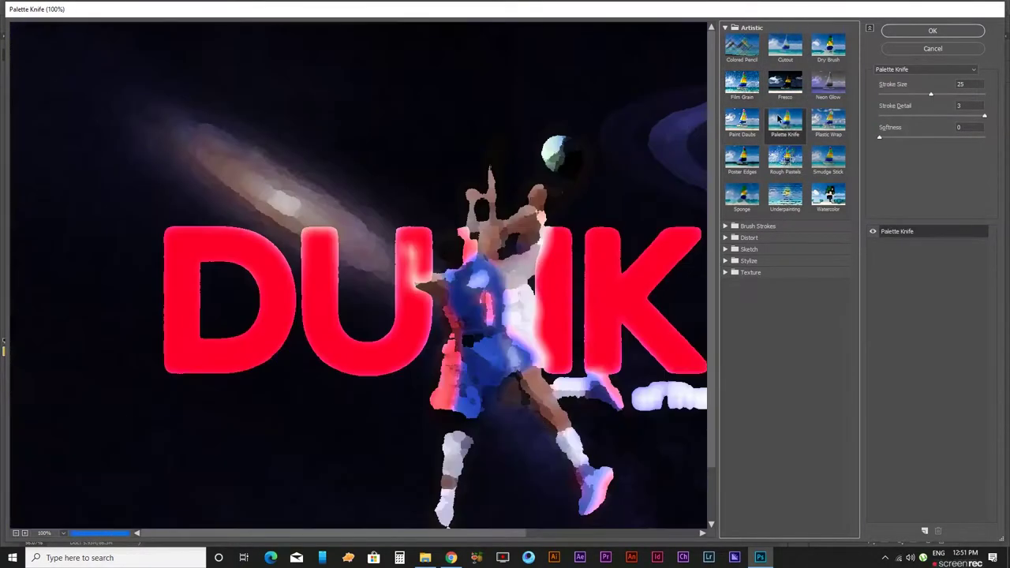
left_click(829, 49)
left_click_drag(900, 94, 880, 95)
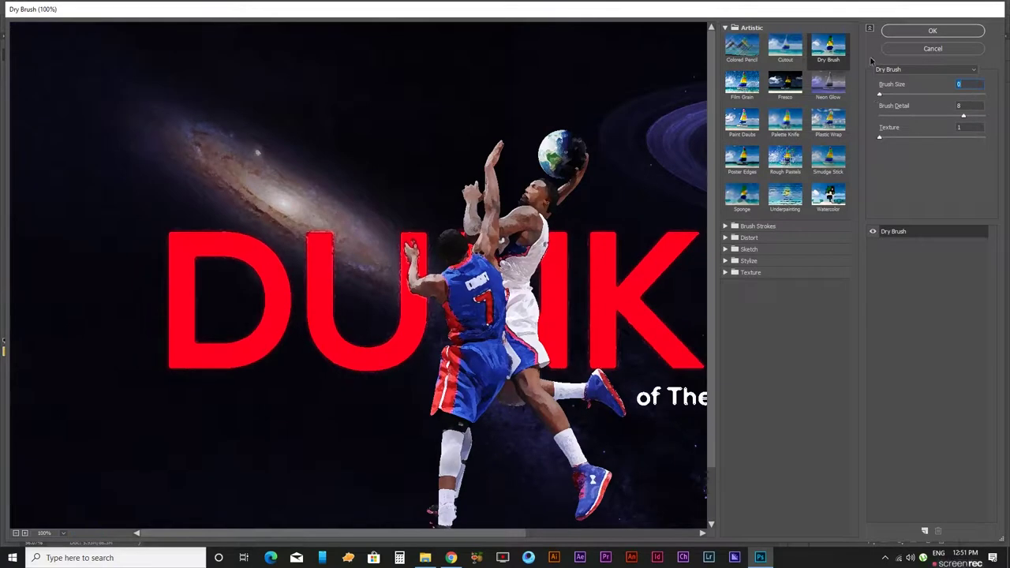
left_click(963, 30)
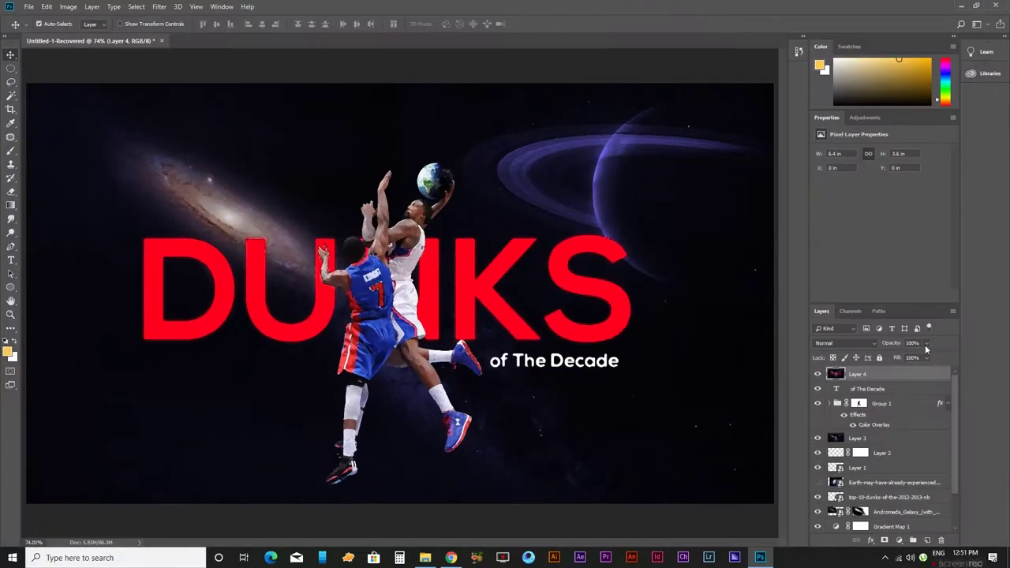
Fade the Dry Brush layer, Layer 4, to about 23% opacity.
left_click_drag(897, 359, 890, 358)
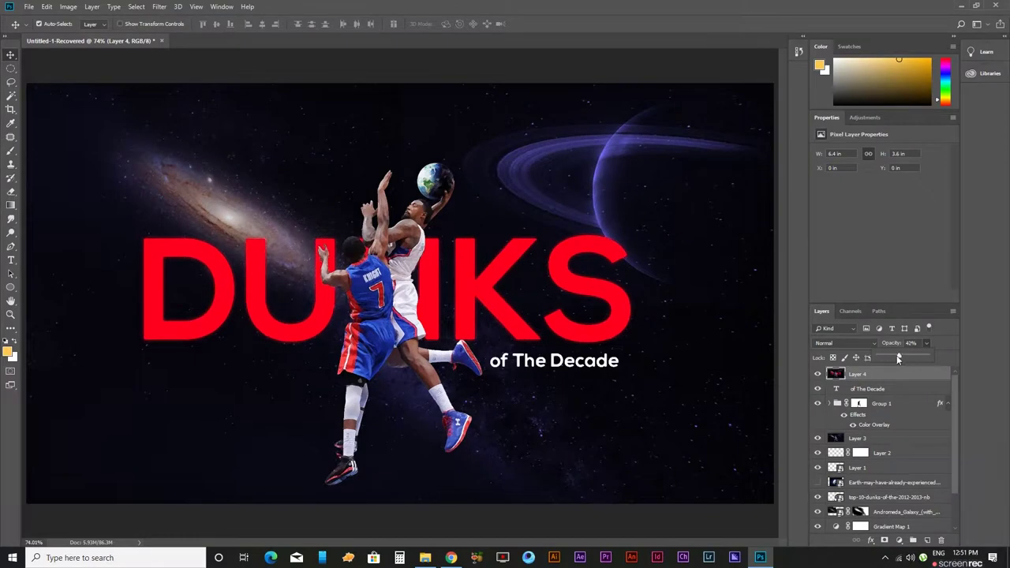
scroll(476, 238, "up", 2)
scroll(476, 239, "down", 1)
scroll(476, 238, "down", 3)
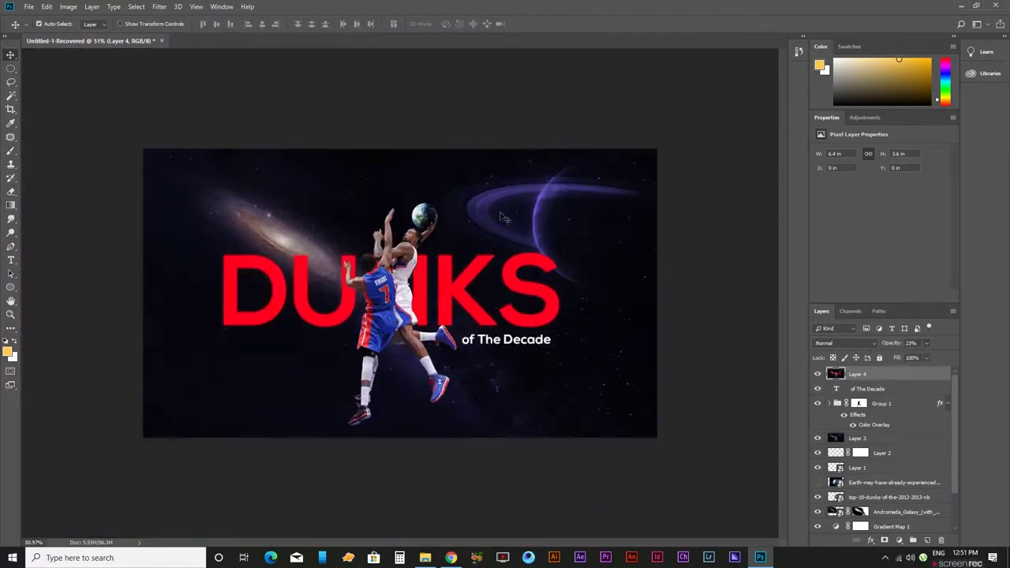
scroll(534, 244, "down", 3)
scroll(402, 263, "up", 3)
scroll(403, 263, "up", 1)
scroll(403, 263, "down", 3)
scroll(398, 265, "up", 3)
scroll(389, 273, "up", 1)
scroll(389, 273, "down", 1)
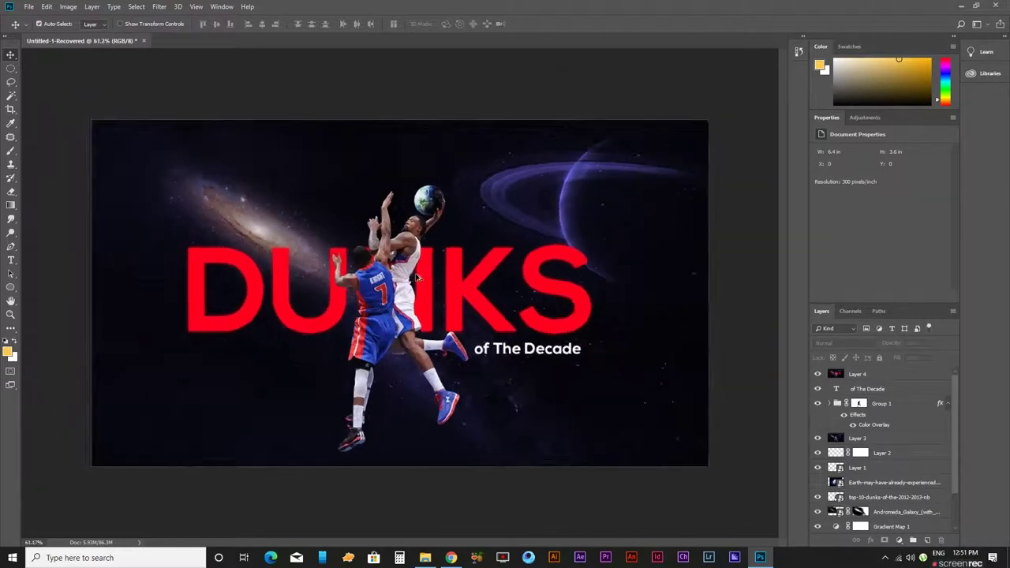
scroll(389, 272, "up", 2)
scroll(891, 490, "down", 2)
scroll(892, 489, "down", 1)
Select empty Layer 5 and set up a small yellow brush at 100% flow.
left_click(892, 483)
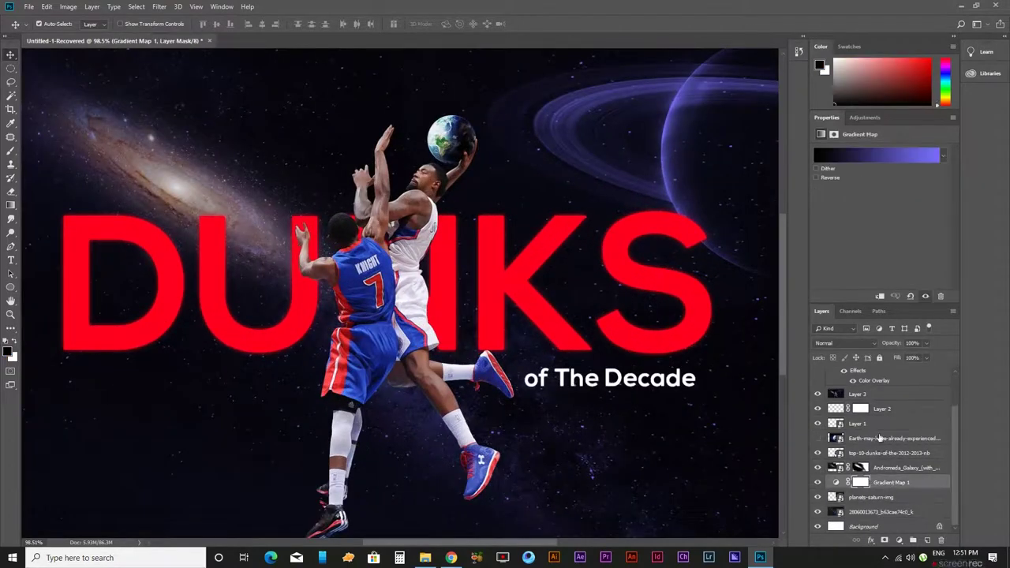
scroll(407, 351, "down", 1)
scroll(398, 331, "up", 1)
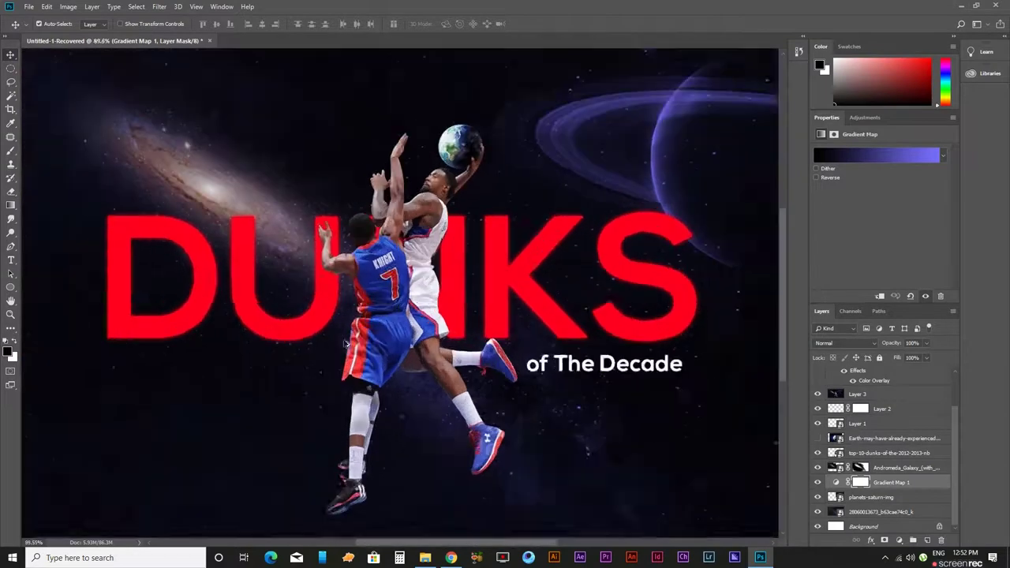
scroll(391, 310, "up", 2)
scroll(884, 442, "up", 2)
left_click(868, 374)
key("b")
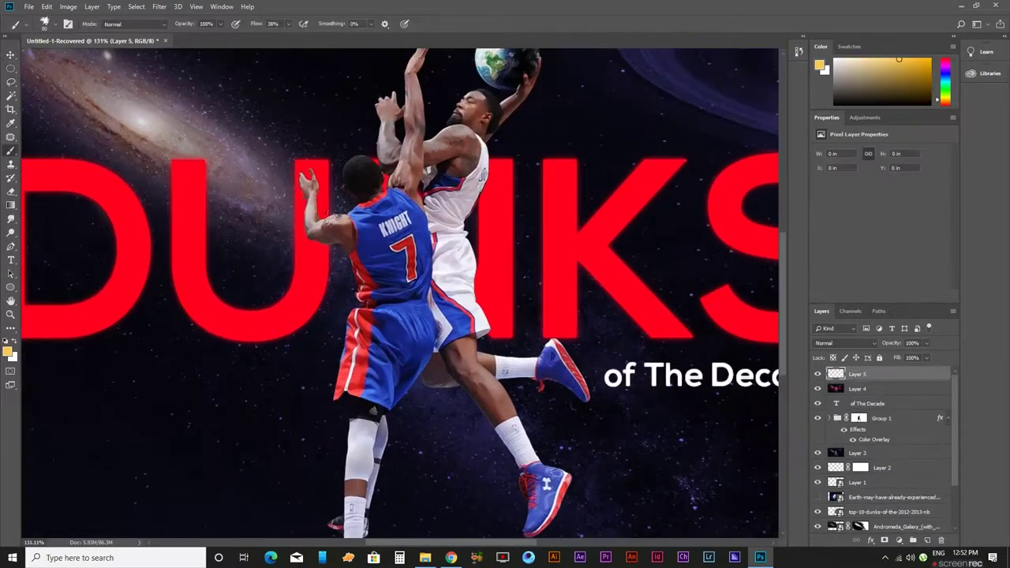
key("[")
key("[")
key("[")
scroll(352, 267, "up", 3)
left_click_drag(361, 271, 395, 406)
scroll(394, 405, "down", 2)
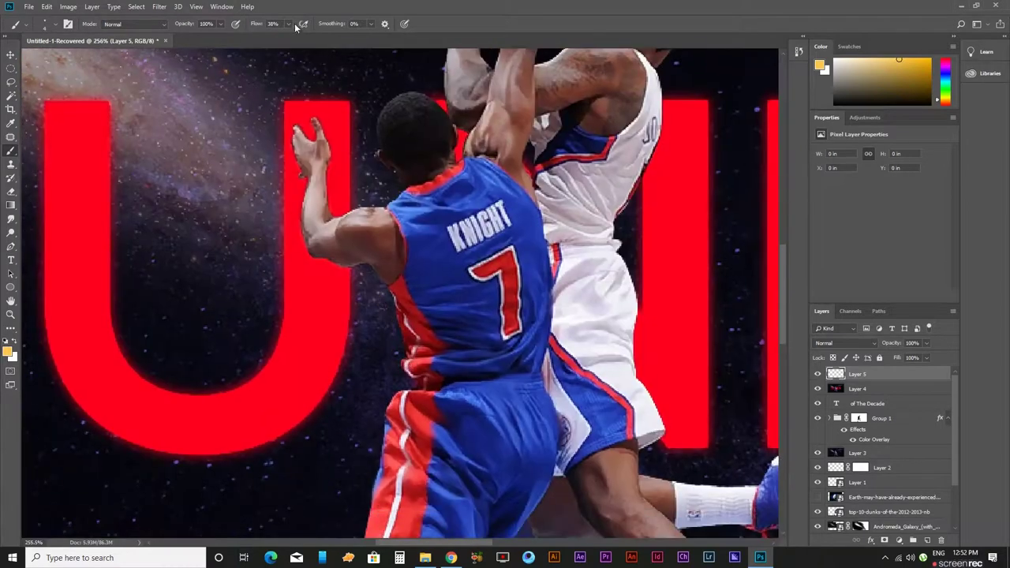
left_click_drag(260, 25, 457, 125)
Paint yellow strokes beside the lower player's arm, knee and shoe.
mouse_move(370, 286)
left_mouse_down()
mouse_move(395, 359)
mouse_move(384, 331)
left_mouse_up()
key("ctrl+z")
scroll(393, 313, "down", 3)
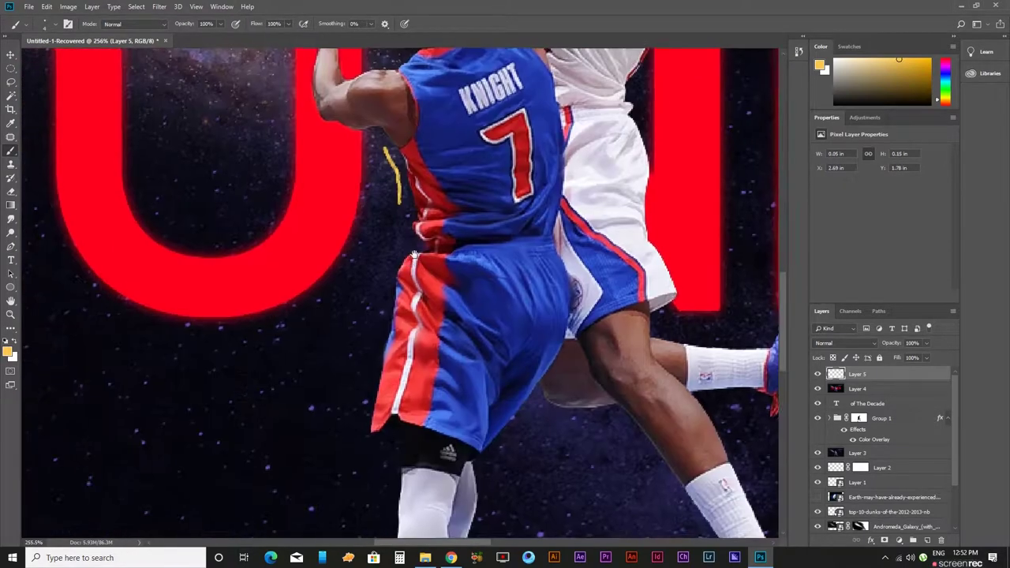
scroll(393, 313, "down", 2)
left_click_drag(389, 231, 383, 318)
scroll(384, 293, "down", 2)
left_click_drag(389, 379, 382, 448)
scroll(383, 448, "down", 2)
scroll(405, 276, "down", 2)
mouse_move(389, 332)
left_mouse_down()
mouse_move(385, 357)
mouse_move(419, 348)
left_mouse_up()
scroll(387, 347, "down", 1)
scroll(376, 334, "down", 1)
key("ctrl+z")
mouse_move(440, 316)
left_mouse_down()
mouse_move(484, 282)
mouse_move(500, 292)
mouse_move(488, 229)
left_mouse_up()
key("ctrl+z")
left_click_drag(500, 179, 483, 253)
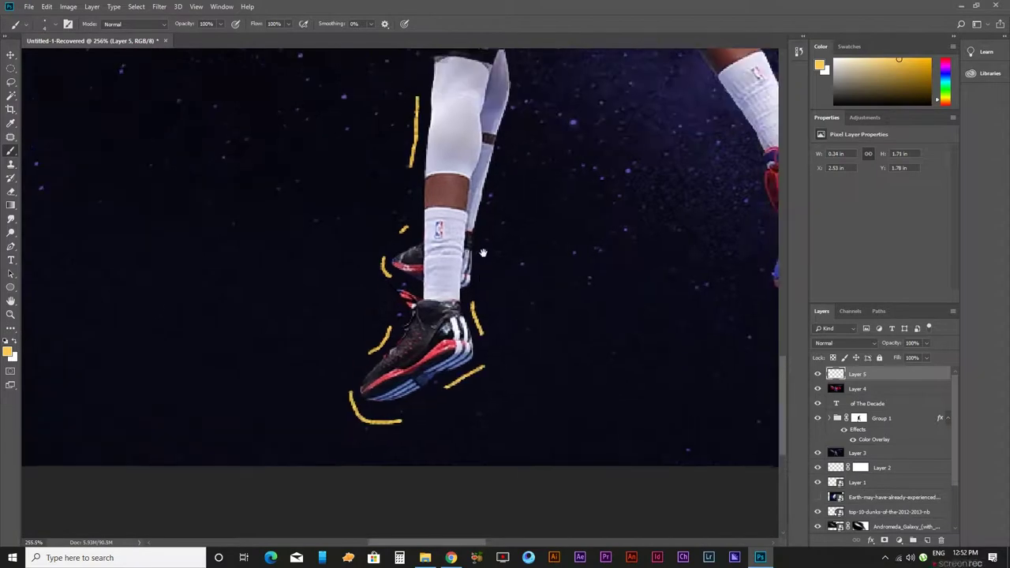
Paint yellow strokes along the knee, thigh, calf and around the blue shoe.
left_click_drag(521, 154, 492, 379)
mouse_move(505, 264)
left_mouse_down()
mouse_move(531, 234)
mouse_move(624, 241)
left_mouse_up()
left_click_drag(616, 244, 444, 170)
left_click_drag(486, 207, 541, 302)
mouse_move(549, 339)
left_mouse_down()
mouse_move(537, 308)
mouse_move(537, 230)
left_mouse_up()
left_click_drag(559, 322, 546, 221)
mouse_move(525, 263)
left_mouse_down()
mouse_move(550, 287)
mouse_move(638, 182)
left_mouse_up()
left_click_drag(633, 156, 627, 279)
mouse_move(586, 248)
left_mouse_down()
mouse_move(555, 273)
mouse_move(509, 204)
left_mouse_up()
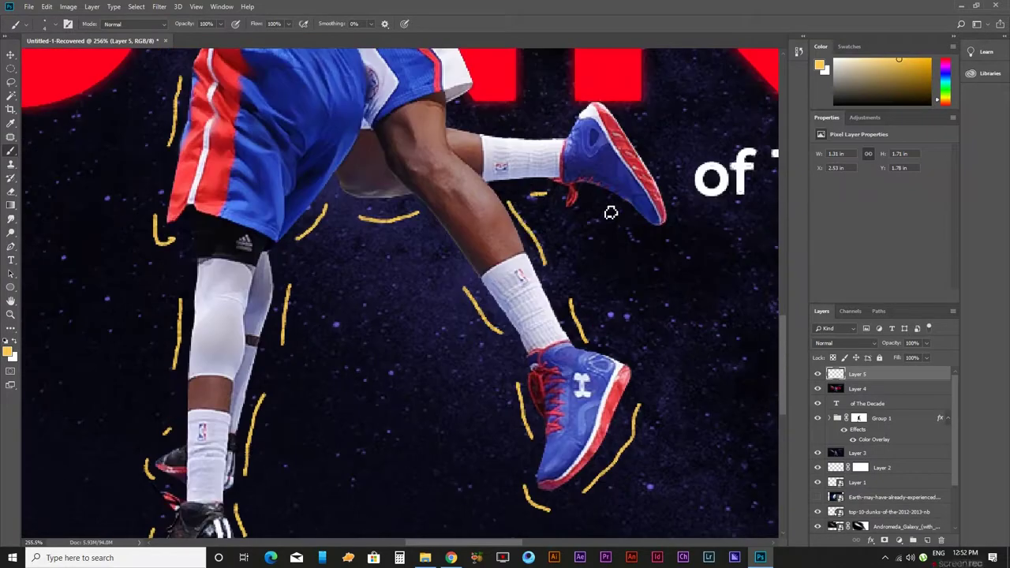
Paint yellow strokes around the upper player's raised arm, body and hand, and the lower player's arm.
left_click_drag(611, 213, 662, 298)
left_click_drag(644, 229, 644, 337)
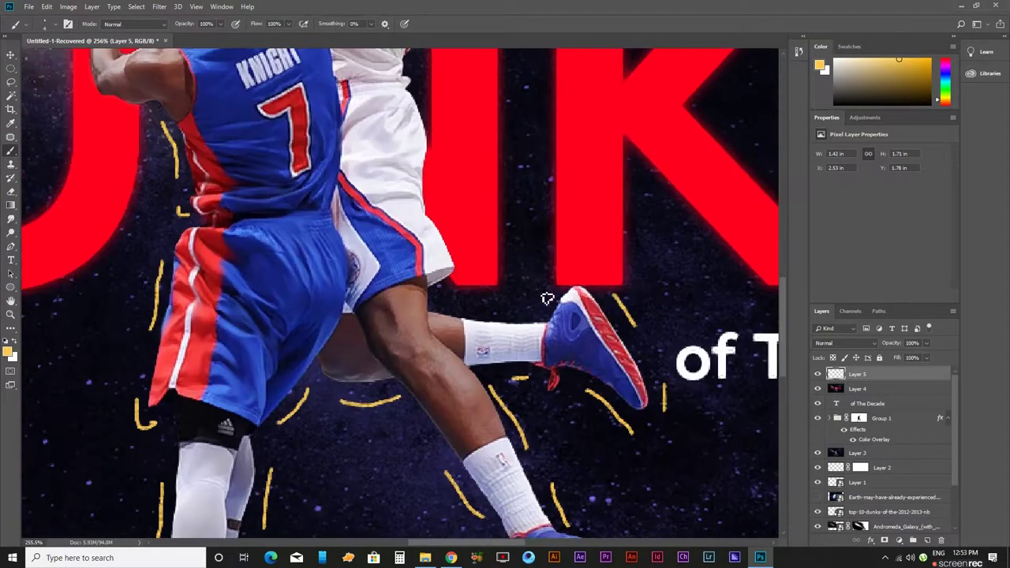
left_click_drag(447, 311, 529, 310)
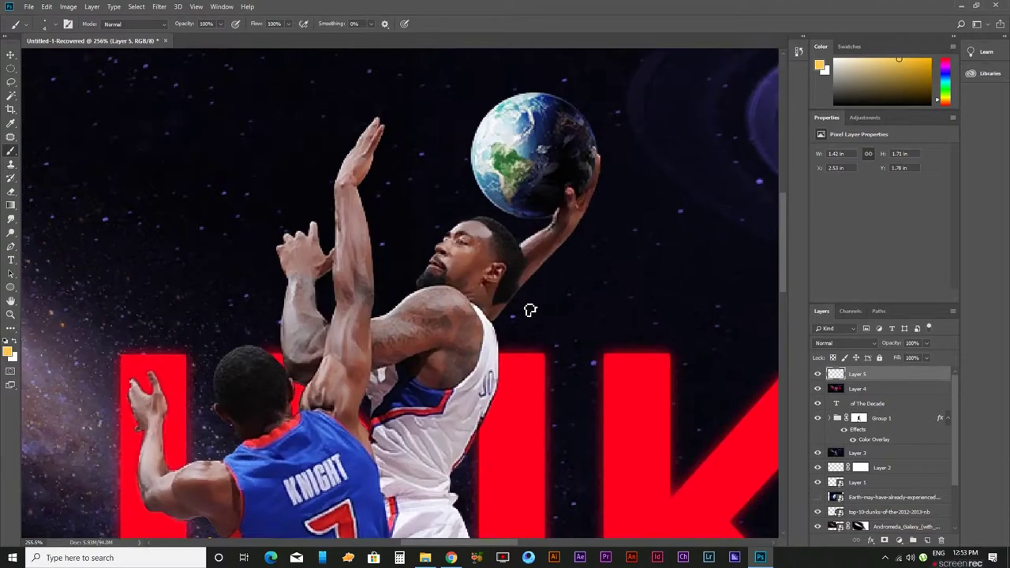
mouse_move(511, 322)
left_mouse_down()
mouse_move(533, 291)
mouse_move(582, 265)
left_mouse_up()
scroll(549, 285, "down", 1)
scroll(565, 261, "down", 1)
scroll(487, 281, "down", 2)
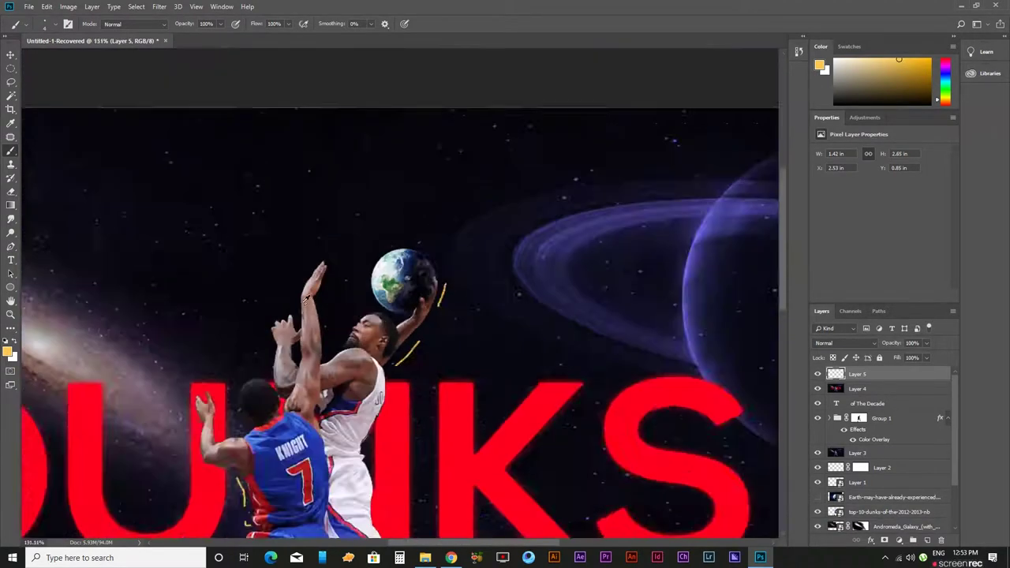
scroll(304, 300, "down", 2)
scroll(379, 197, "up", 2)
scroll(415, 126, "up", 2)
left_click_drag(354, 184, 365, 245)
left_click_drag(464, 306, 463, 348)
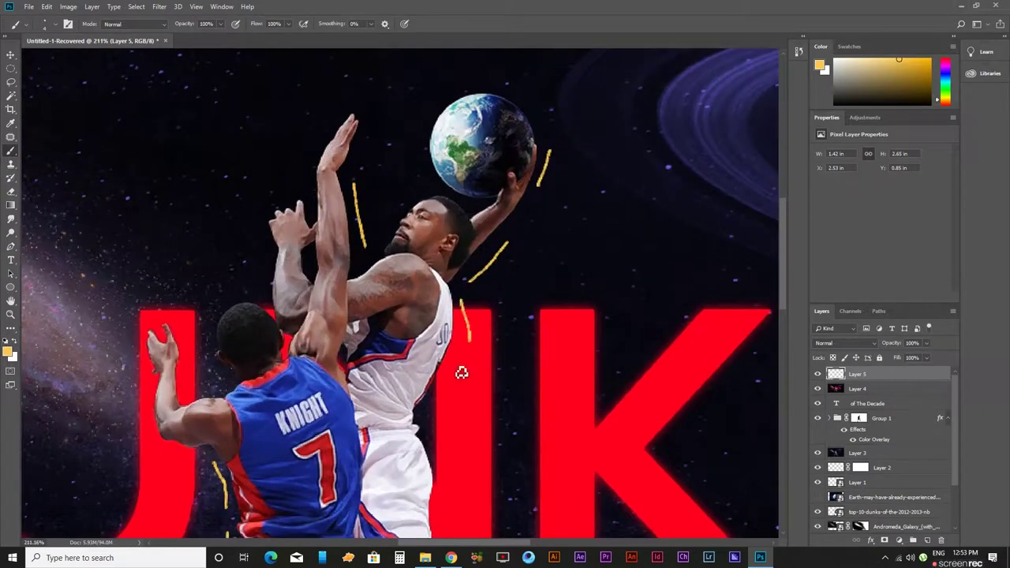
left_click_drag(326, 132, 316, 147)
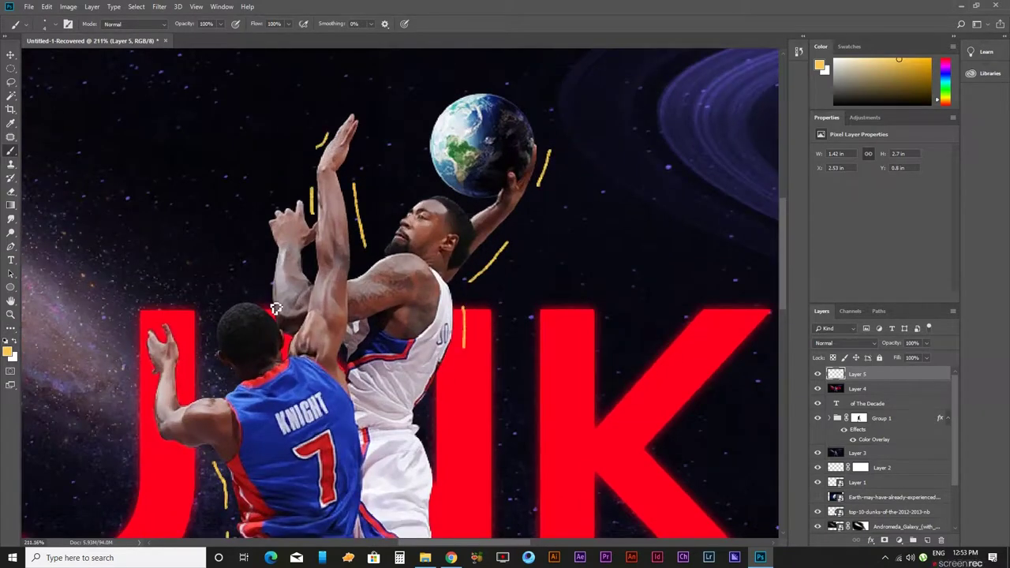
scroll(272, 355, "down", 3)
left_click_drag(166, 308, 205, 339)
scroll(237, 365, "down", 5)
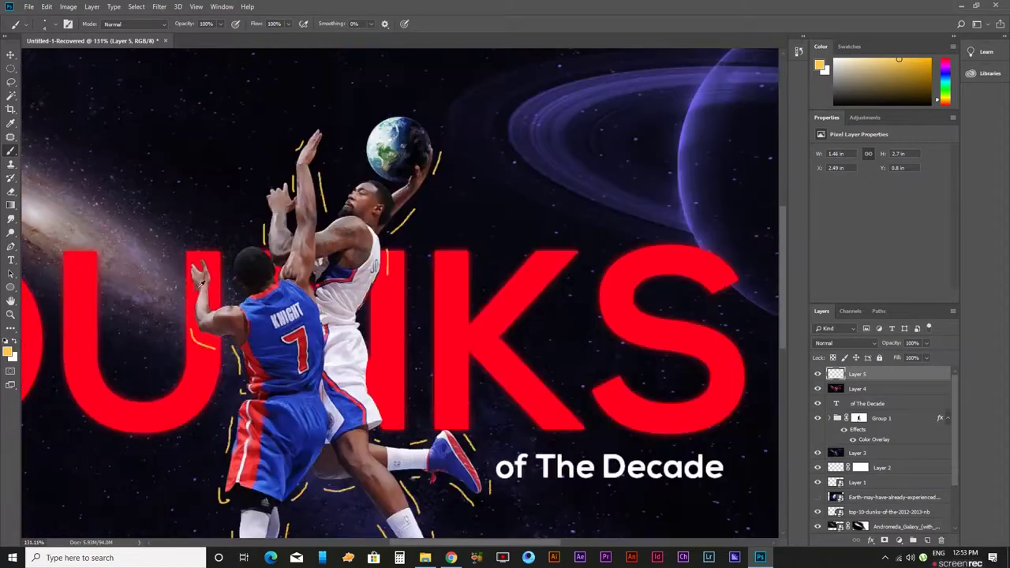
scroll(120, 293, "down", 2)
scroll(217, 285, "up", 8)
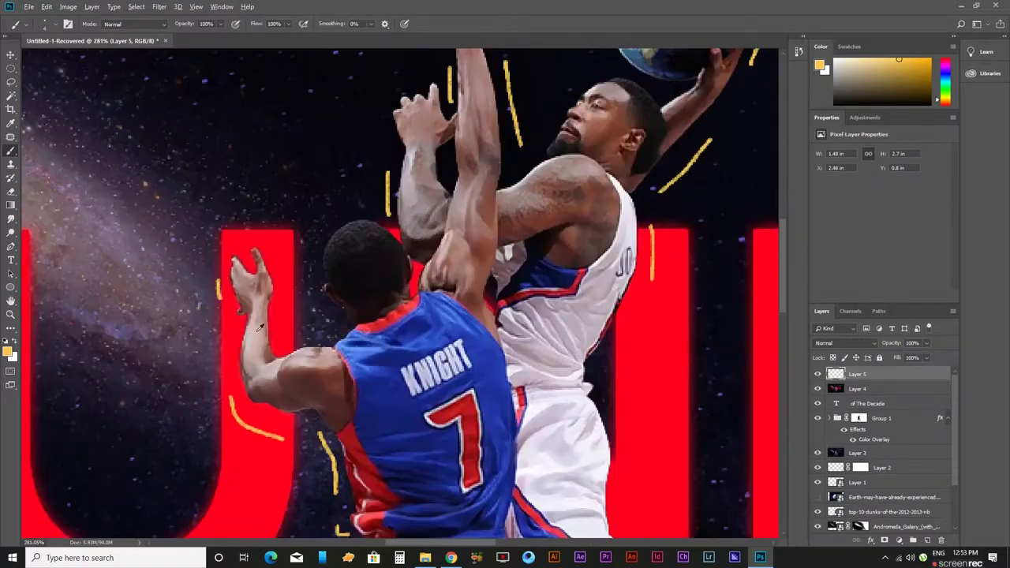
scroll(262, 317, "down", 3)
scroll(262, 318, "down", 2)
Add a white Color Overlay to the Layer 5 strokes.
double_click(919, 375)
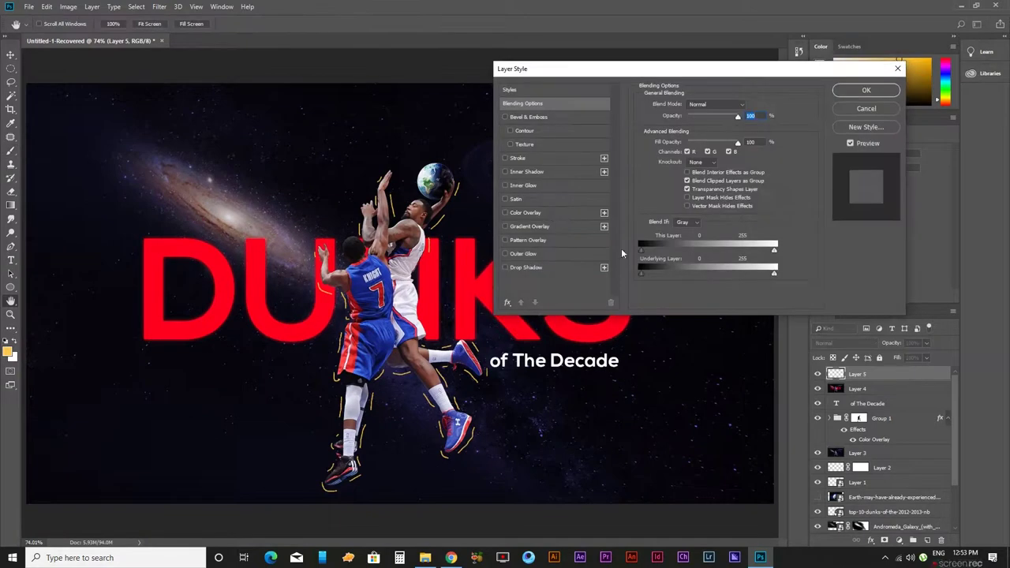
left_click(526, 212)
left_click(749, 106)
left_click(594, 373)
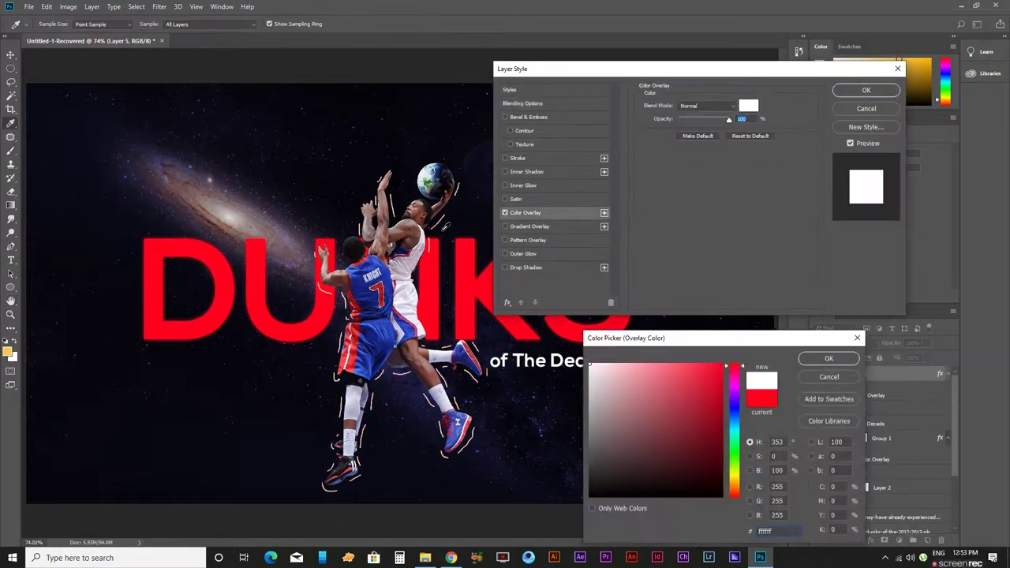
key("Return")
key("Return")
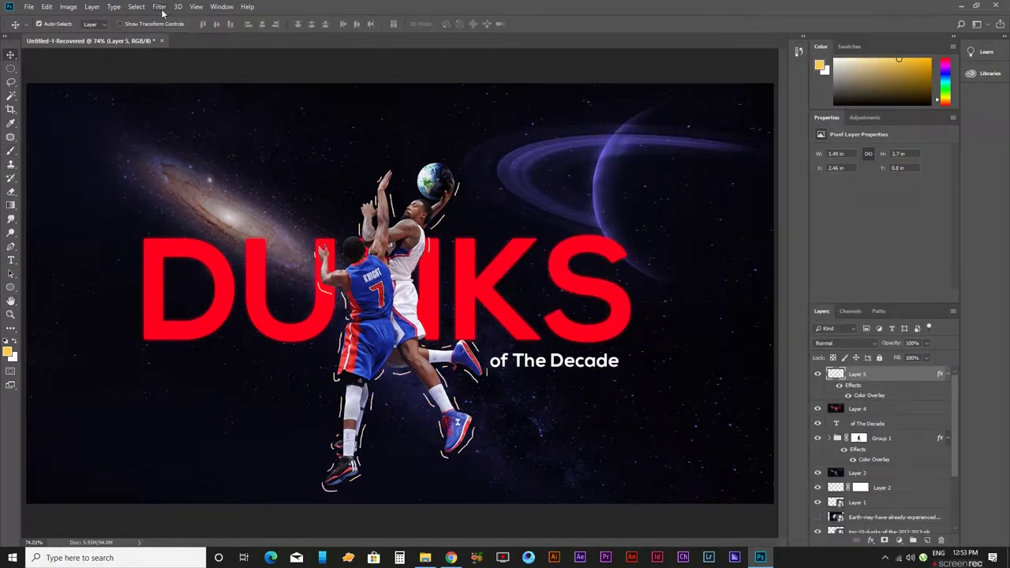
Blur Layer 5 with a 4.4 px Gaussian Blur and set its blend mode to Lighten.
left_click(161, 7)
left_click(327, 165)
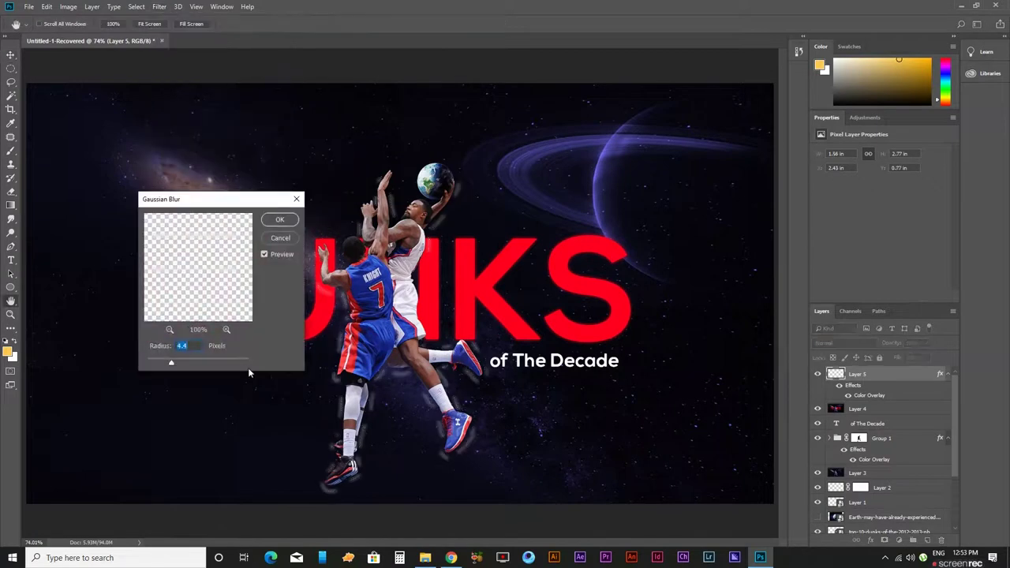
left_click(296, 199)
left_click(844, 343)
left_click(852, 163)
key("ctrl+f")
key("Escape")
Clear Layer 5's effects, keep Lighten mode, and scale the strokes to about 98.5%.
right_click(914, 379)
left_click(868, 272)
left_click(845, 343)
left_click(827, 167)
key("ctrl+t")
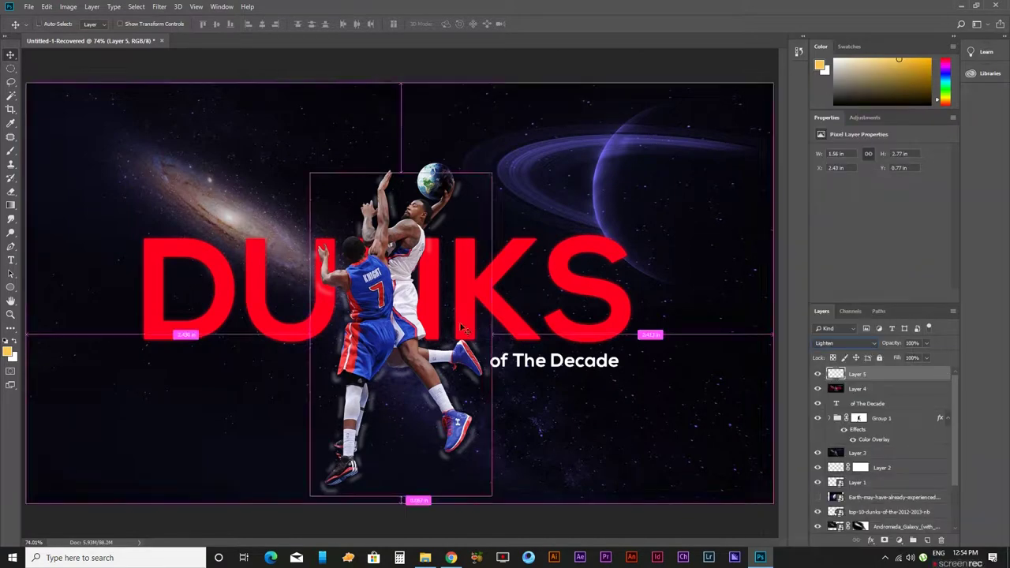
left_click_drag(494, 168, 493, 170)
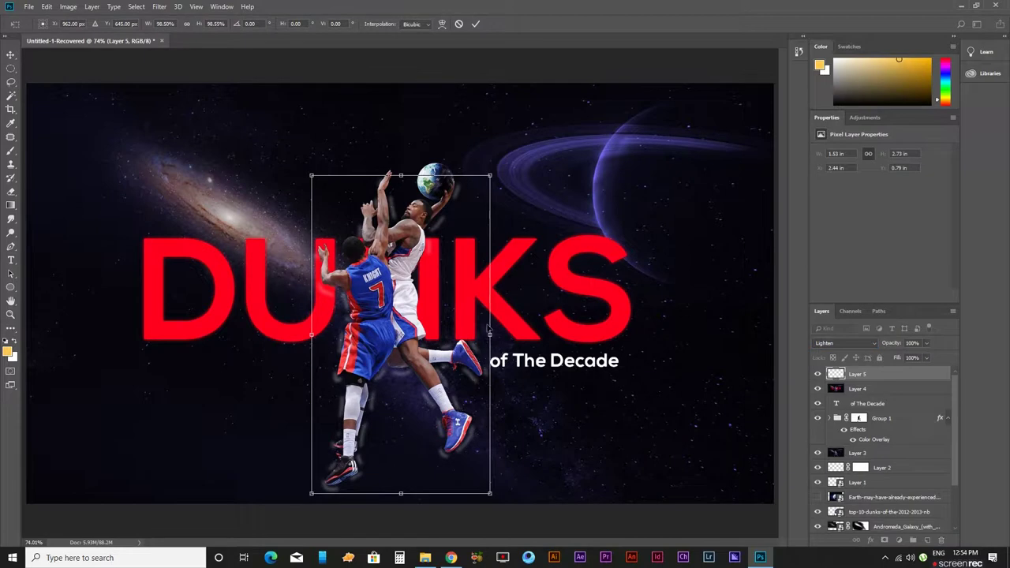
key("Return")
key("ctrl+minus")
key("ctrl+plus")
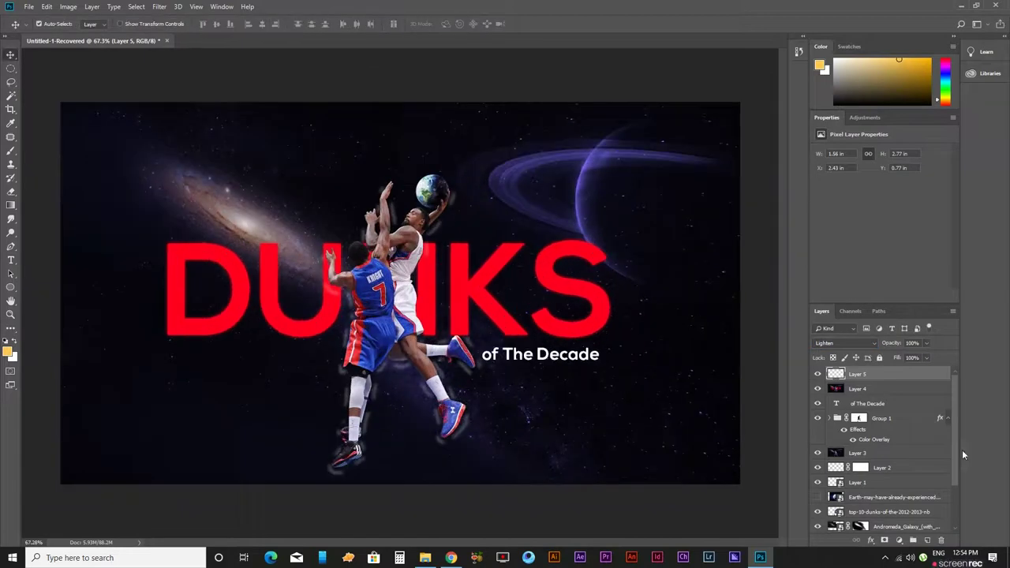
Add a deep blue (23169b) Color Overlay to Layer 5.
double_click(918, 378)
left_click(539, 211)
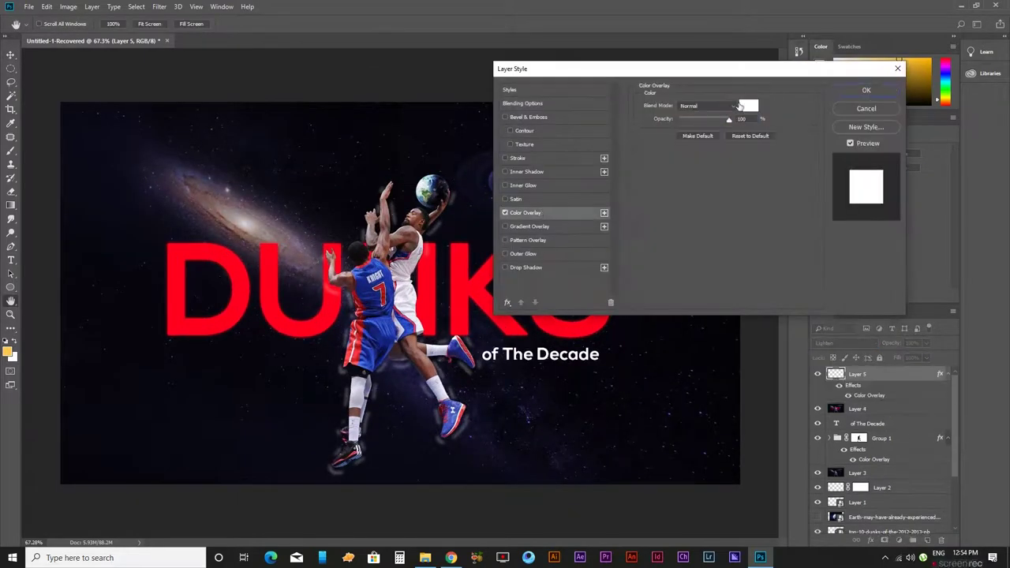
left_click(749, 105)
left_click(453, 229)
left_click_drag(664, 483, 700, 427)
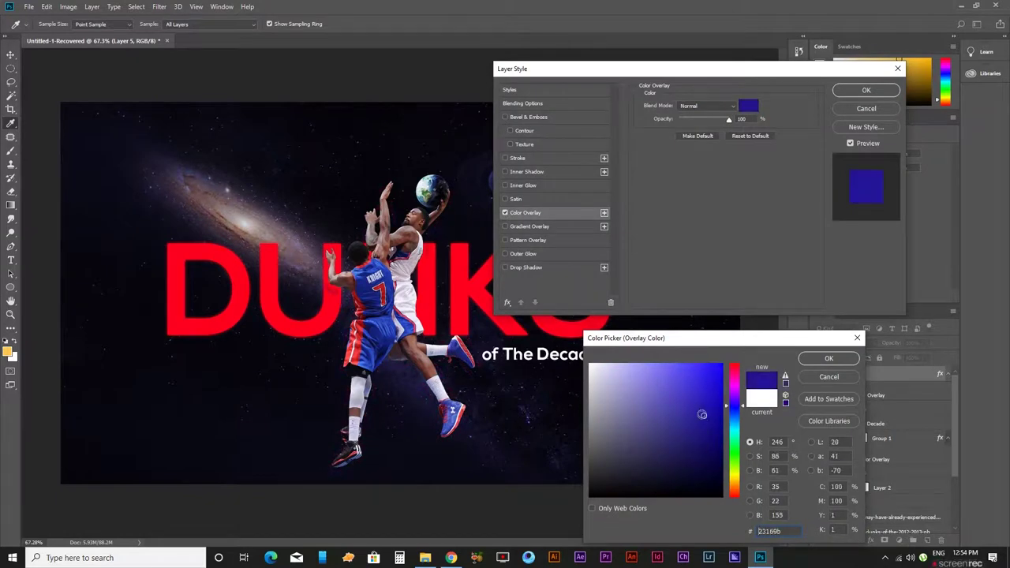
key("Return")
key("Return")
key("ctrl+minus")
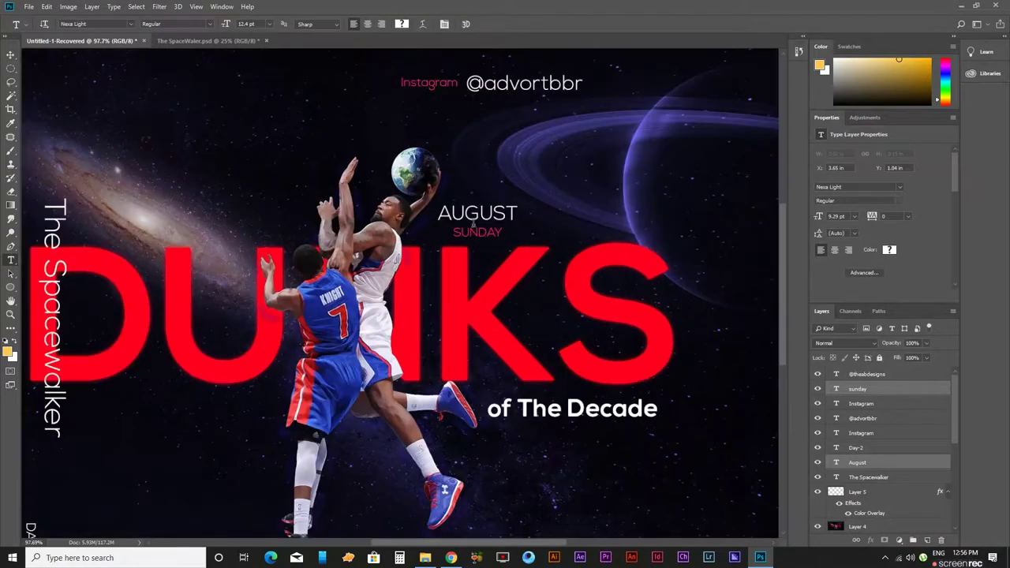
Change the date text from AUGUST to SEPTEMBER and SUNDAY to MONDAY.
double_click(480, 207)
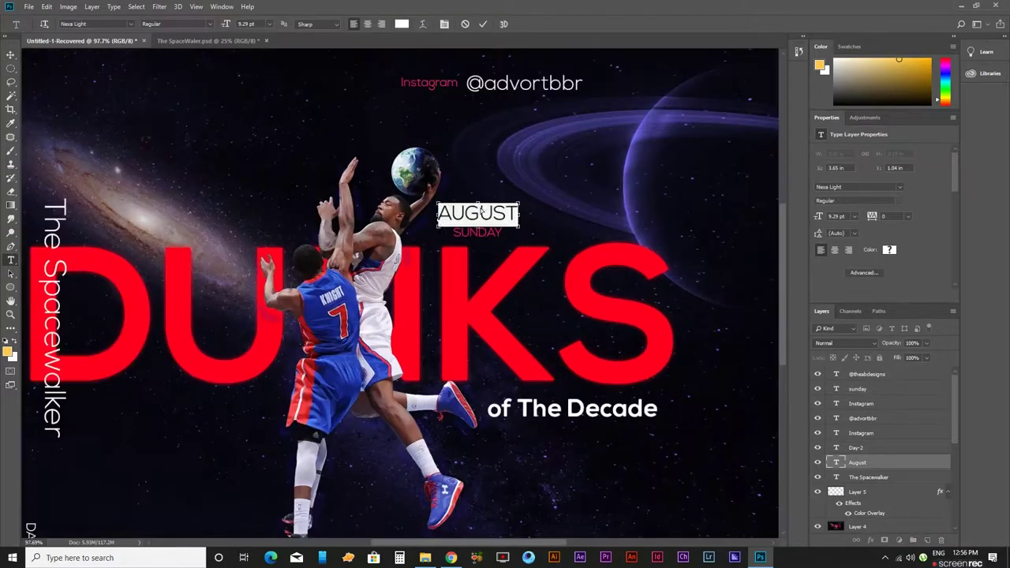
type("SEPTEMBER")
key("Escape")
left_click(556, 225)
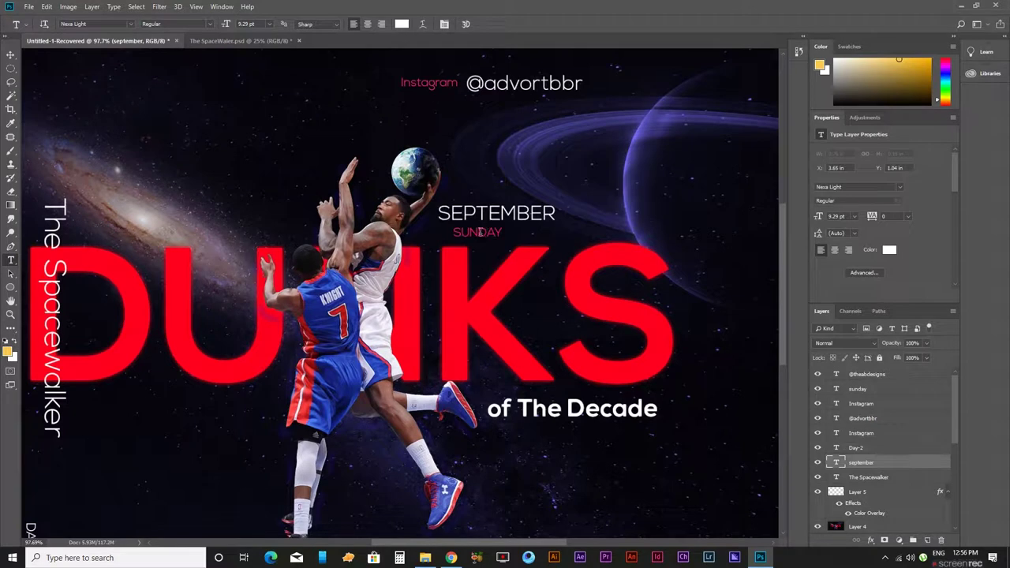
double_click(489, 231)
type("MOND")
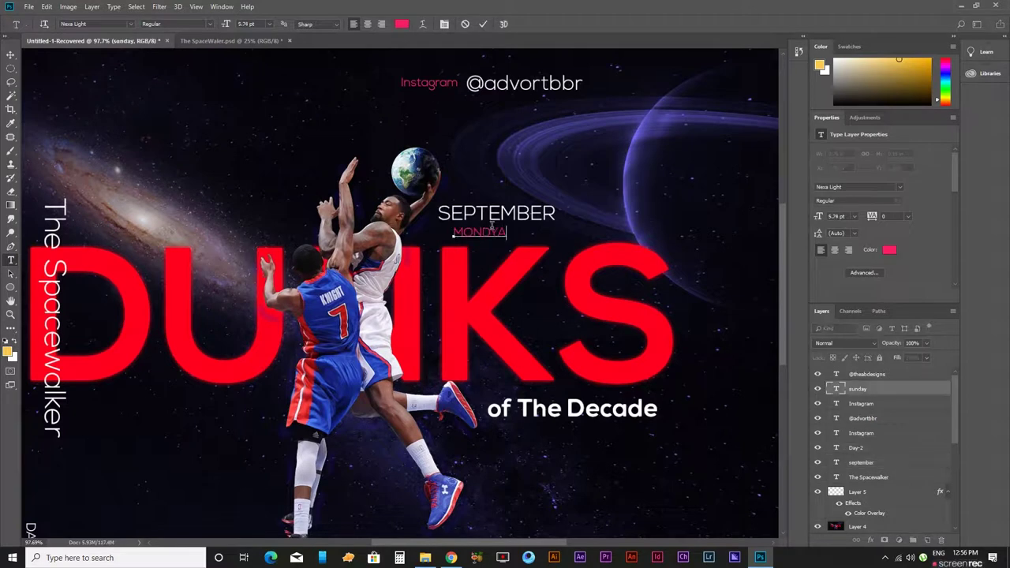
key("ctrl+Return")
Move the SEPTEMBER and MONDAY layers together to the right beside the planet.
key("v")
left_click_drag(477, 232, 497, 233)
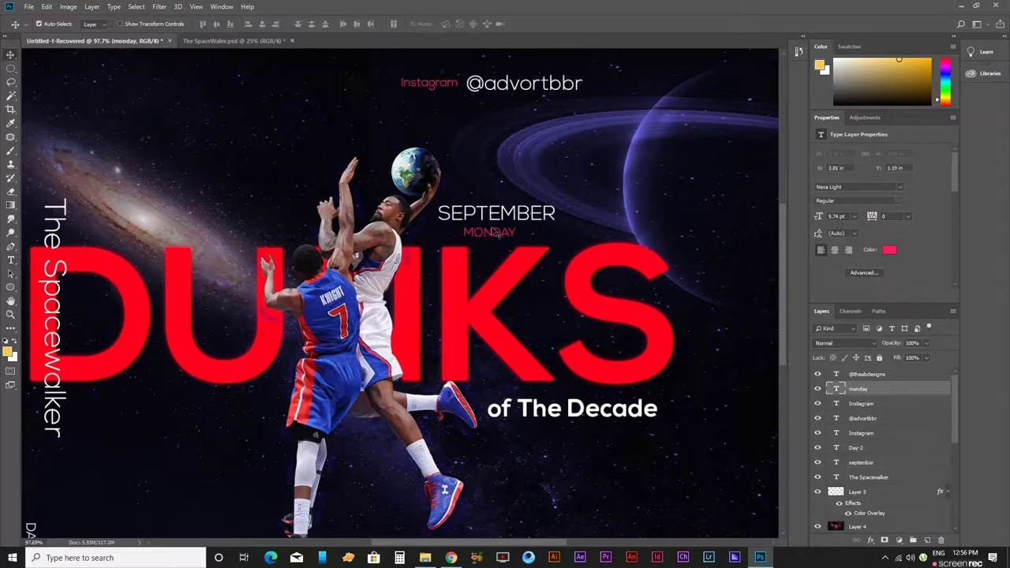
scroll(497, 233, "down", 2)
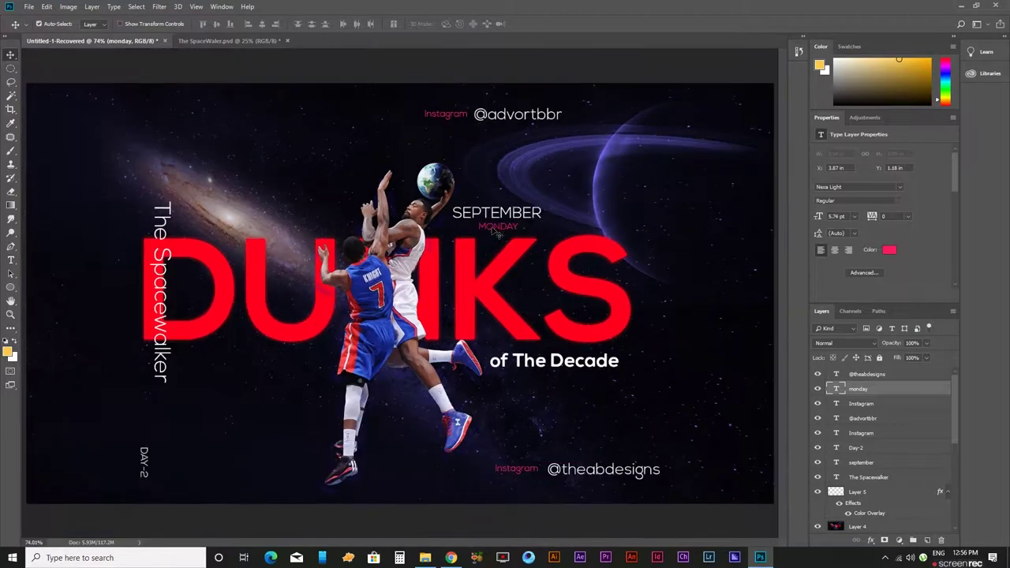
left_click(537, 224, "shift")
left_click_drag(537, 224, 728, 201)
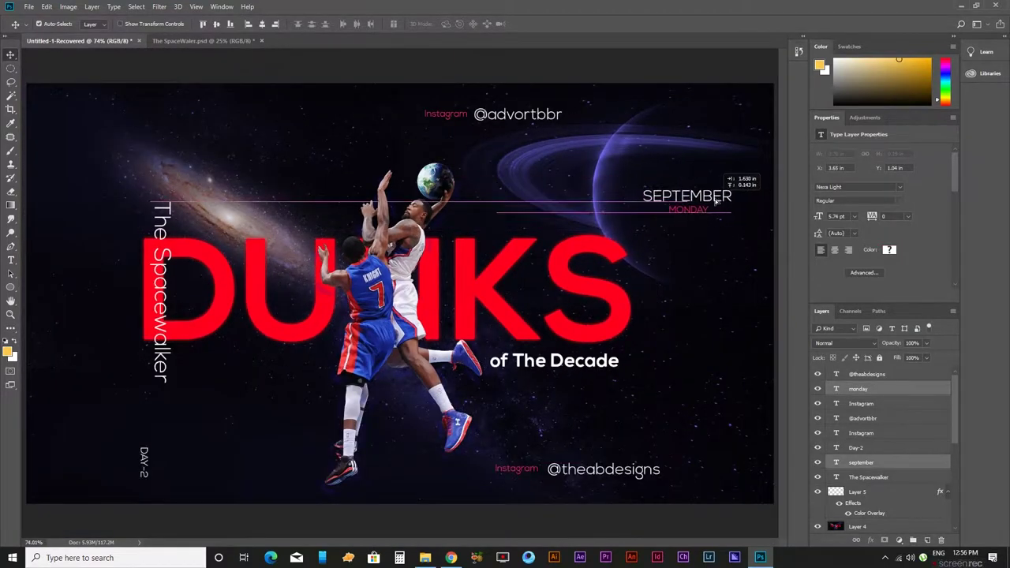
scroll(652, 194, "down", 1)
scroll(479, 185, "up", 1)
left_click(564, 440)
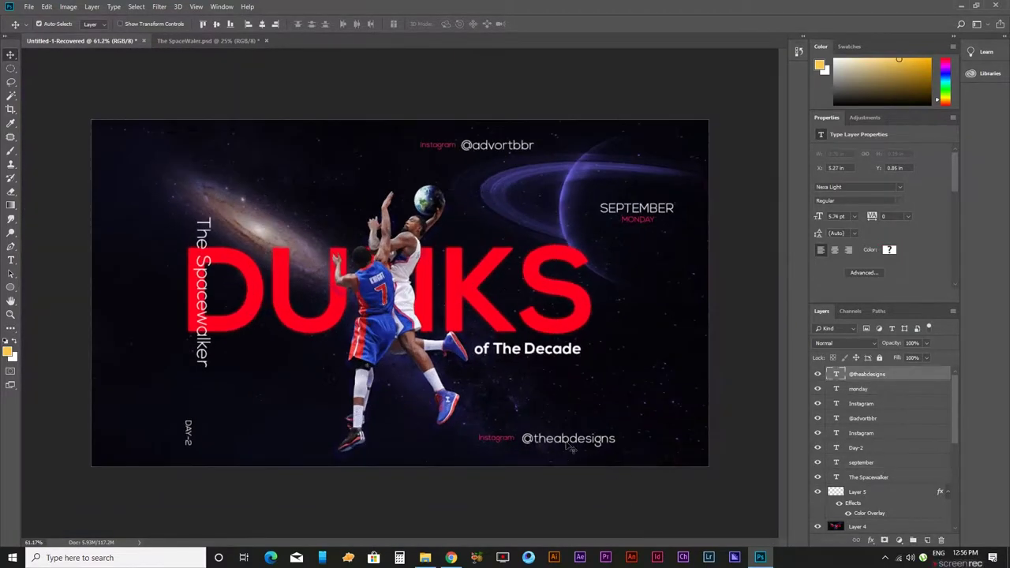
left_click(497, 440, "shift")
mouse_move(553, 442)
left_mouse_down()
mouse_move(165, 150)
mouse_move(474, 444)
mouse_move(582, 462)
left_mouse_up()
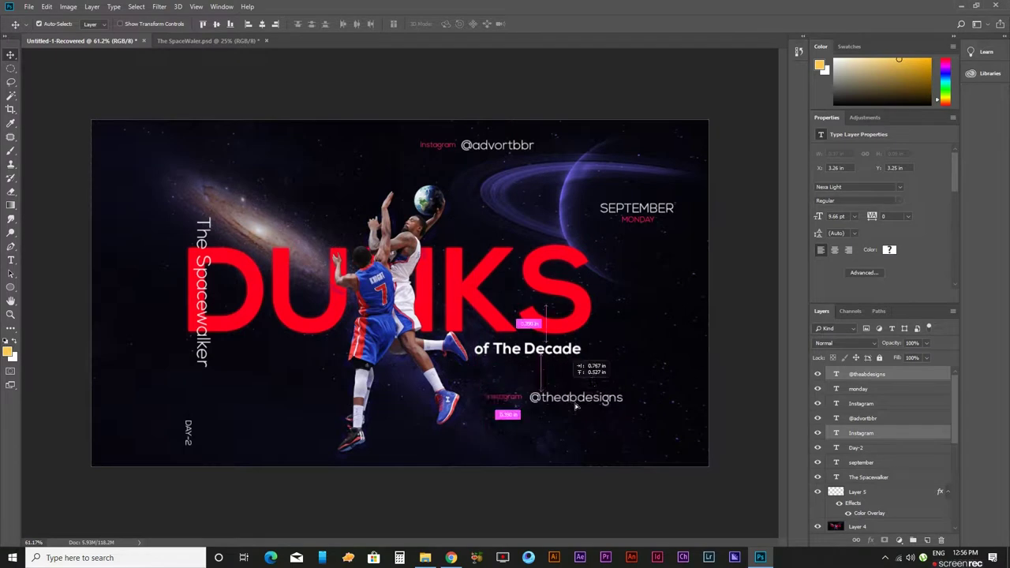
left_click_drag(582, 461, 476, 471)
left_click_drag(453, 140, 178, 130)
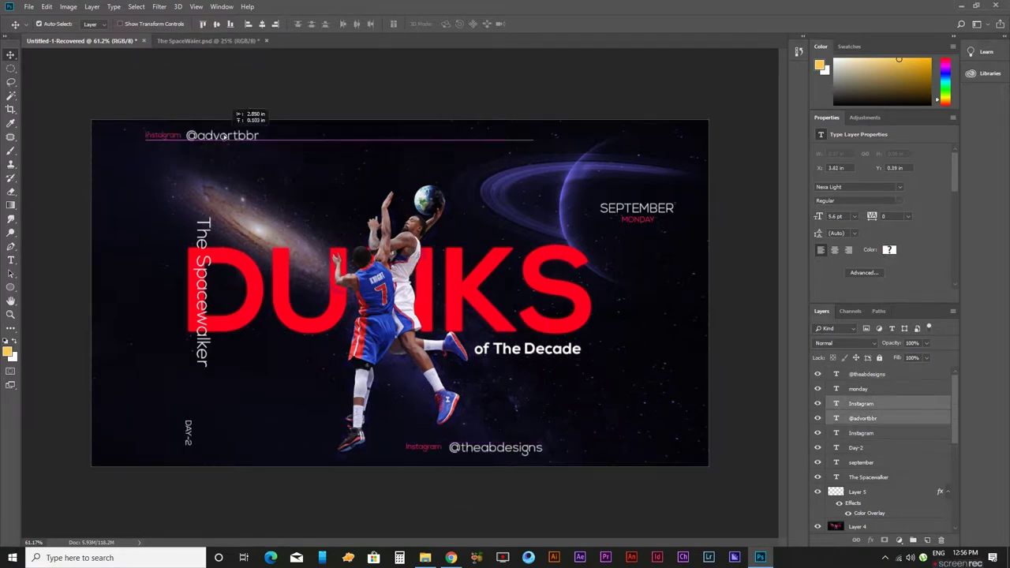
Delete The Spacewalker text and move the DAY-2 text up beside DUNKS.
left_click_drag(221, 308, 162, 310)
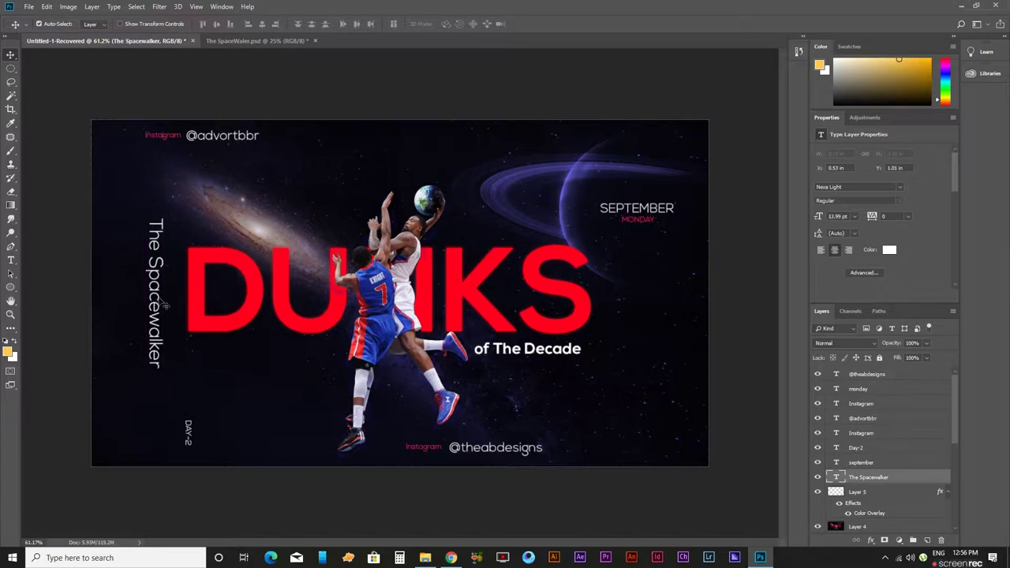
key("Delete")
mouse_move(188, 433)
left_mouse_down()
mouse_move(212, 355)
mouse_move(177, 291)
left_mouse_up()
Edit the date text from DAY-2 to DAY-7.
key("t")
double_click(177, 292)
type("7")
key("ctrl+Return")
key("v")
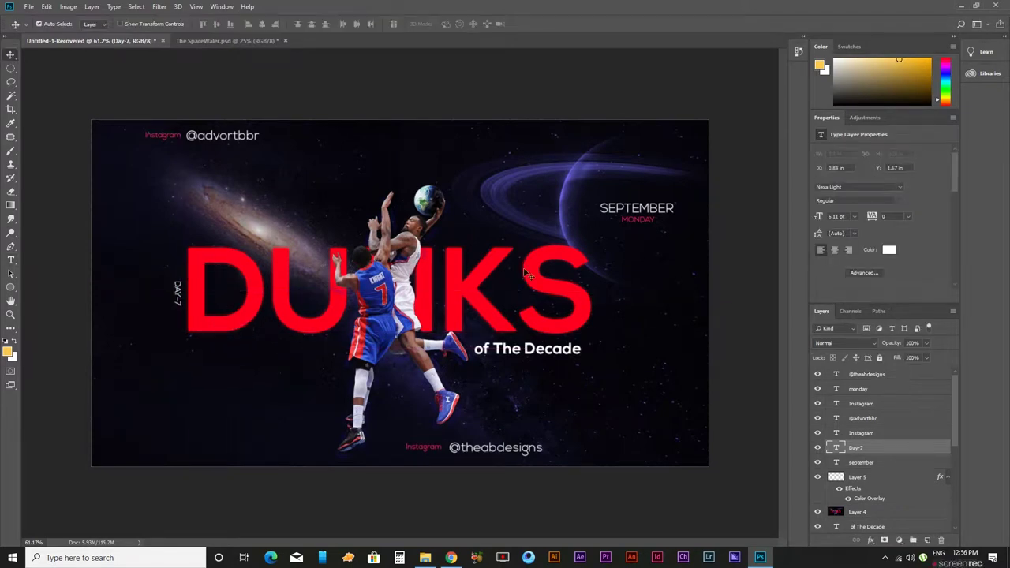
left_click(488, 459)
left_click(426, 450, "shift")
left_click_drag(465, 439, 205, 439)
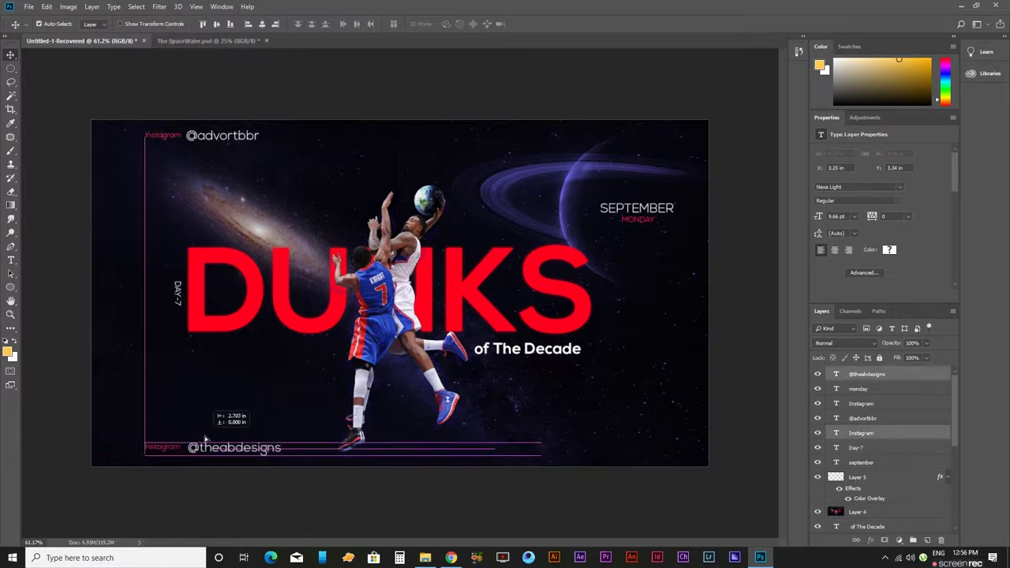
scroll(405, 323, "down", 2)
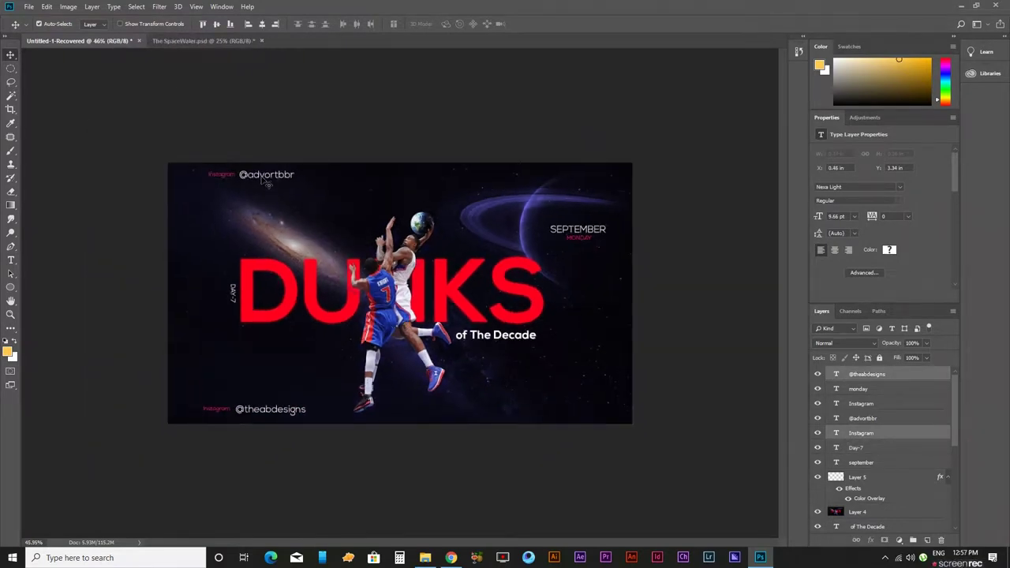
mouse_move(259, 181)
left_mouse_down()
mouse_move(532, 171)
mouse_move(442, 254)
left_mouse_up()
left_click(222, 173, "shift")
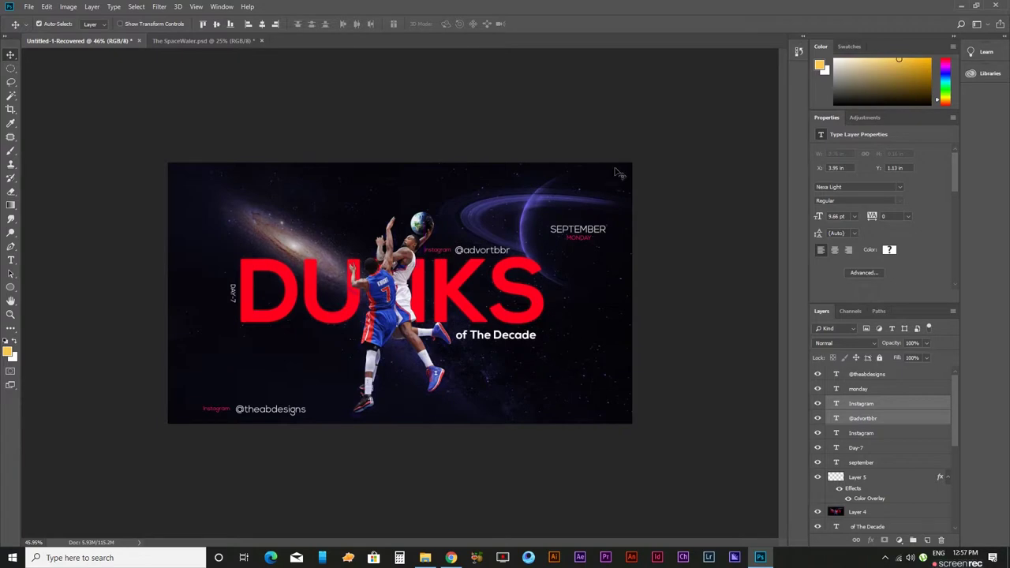
Stamp all visible layers into a new merged Layer 6.
key("ctrl+0")
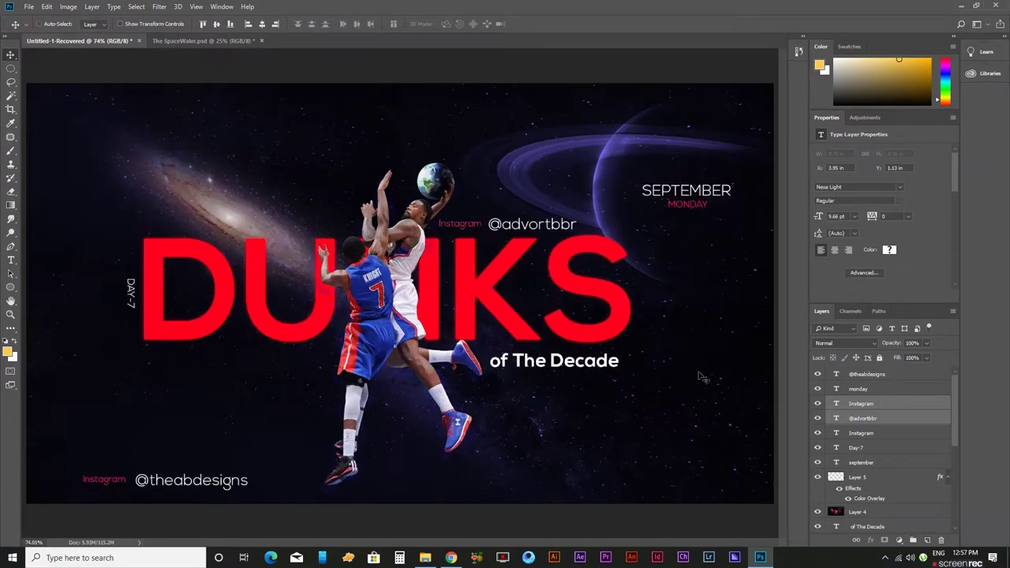
scroll(101, 303, "down", 2)
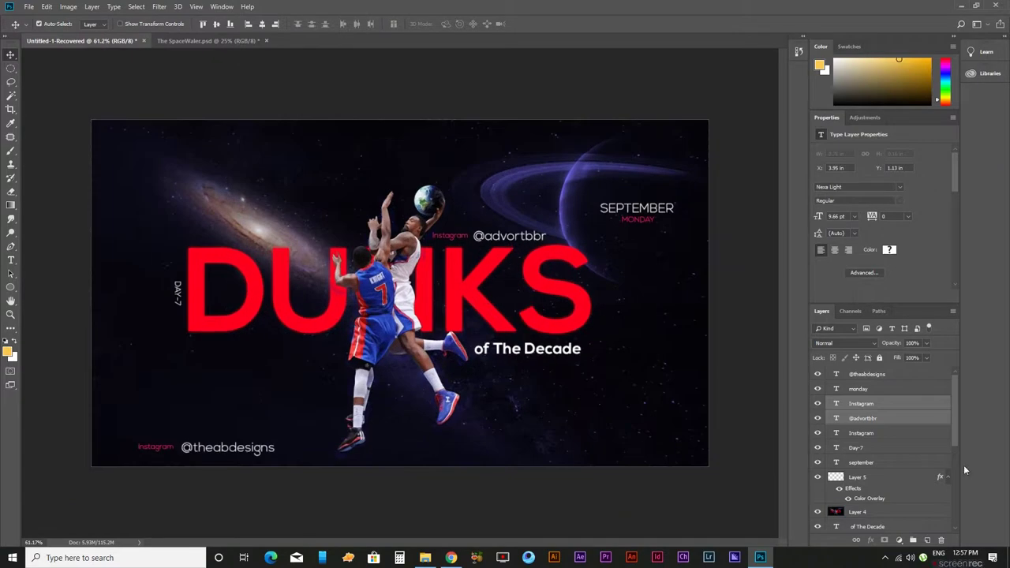
key("ctrl+shift+alt+e")
Grade Layer 6 in Camera Raw with Temperature +29, Tint -13, Vibrance +27.
left_click(159, 6)
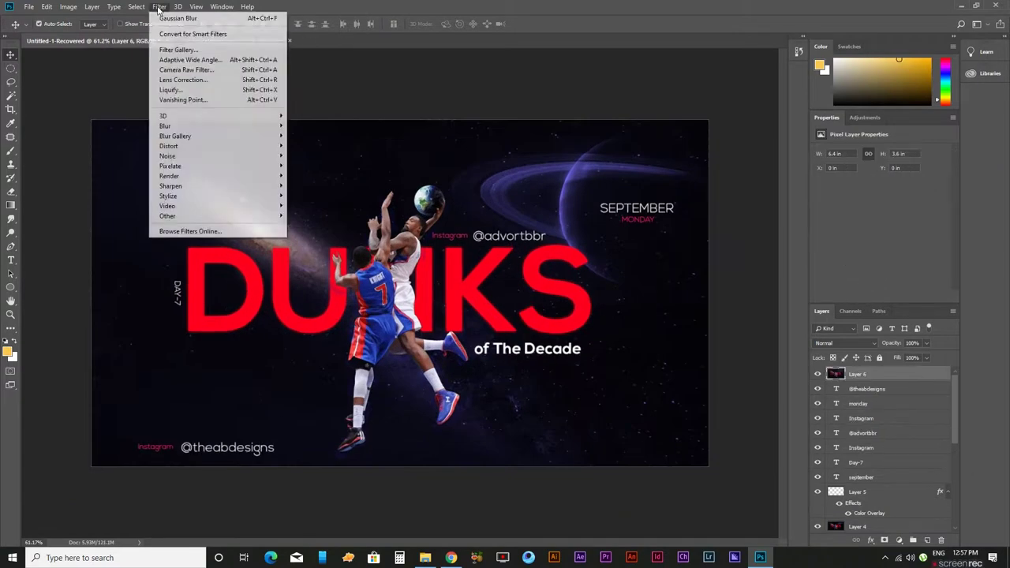
left_click(261, 75)
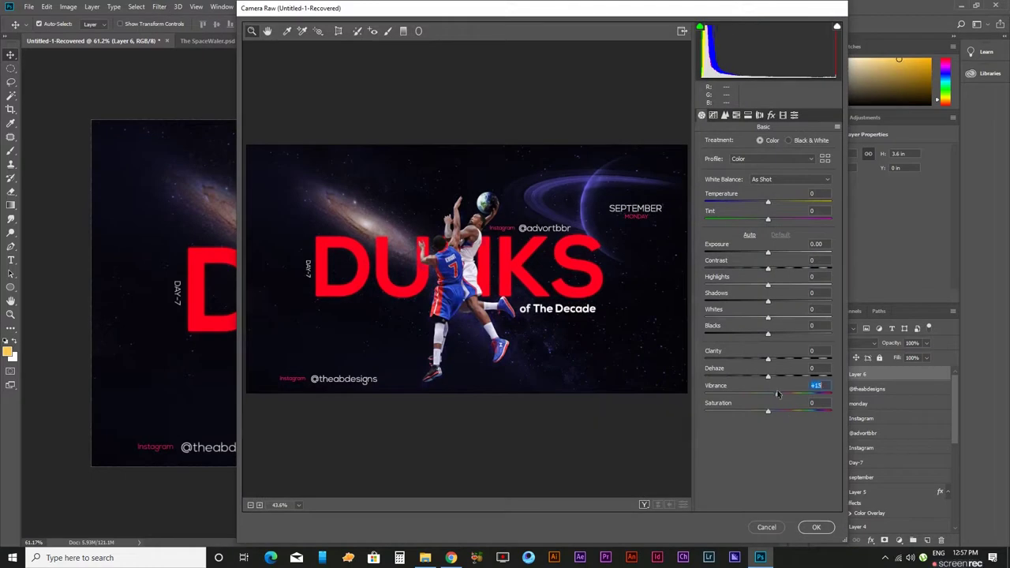
mouse_move(768, 219)
left_mouse_down()
mouse_move(773, 203)
mouse_move(788, 205)
left_mouse_up()
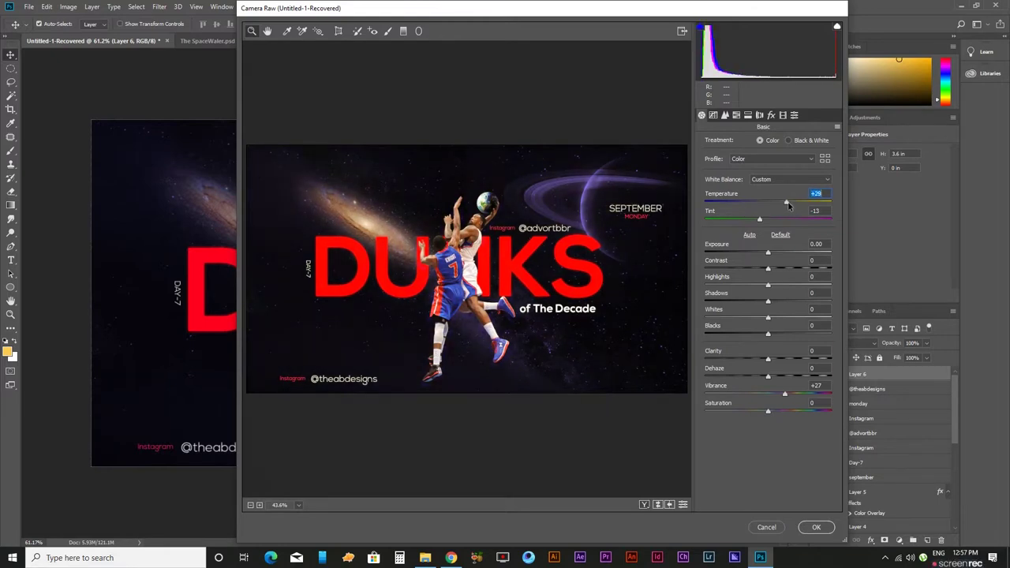
left_click(816, 528)
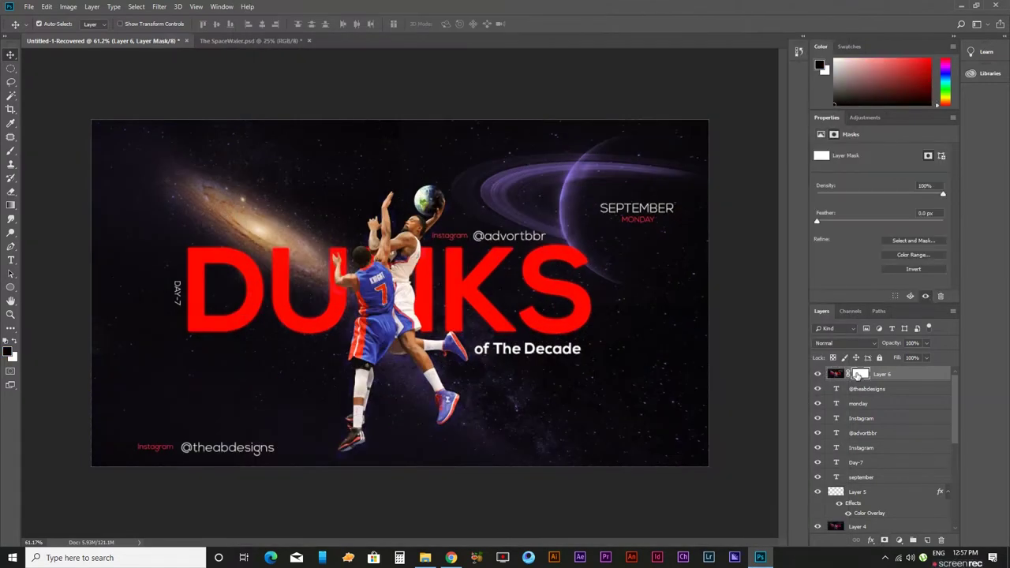
Paint black on Layer 6's mask to hide the grade from the players.
key("b")
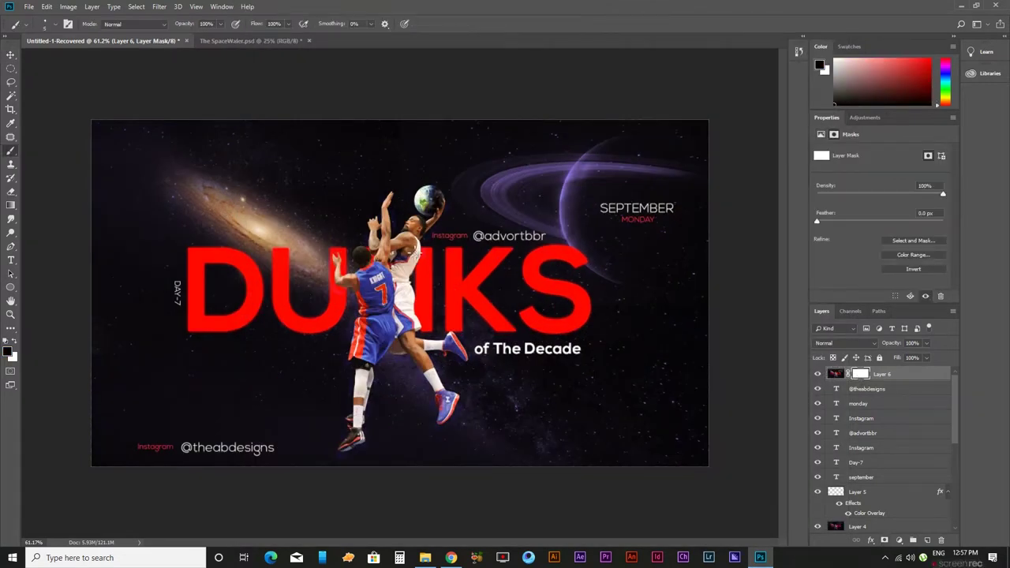
left_click(46, 30)
double_click(90, 104)
left_click_drag(373, 348, 394, 176)
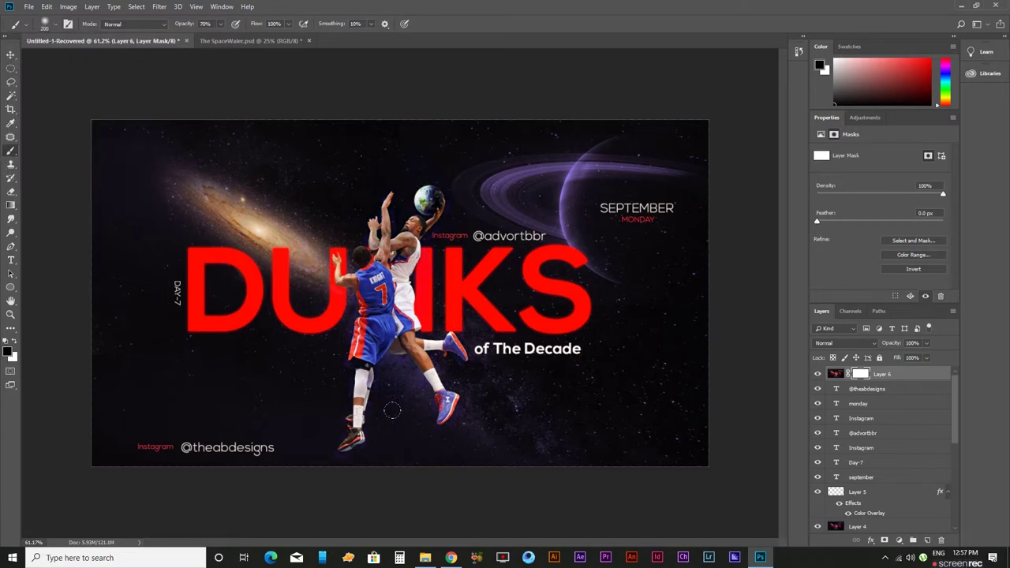
left_click_drag(396, 337, 357, 438)
left_click_drag(357, 225, 367, 215)
Compare Layer 6 on and off, then fill its mask entirely with black.
key("v")
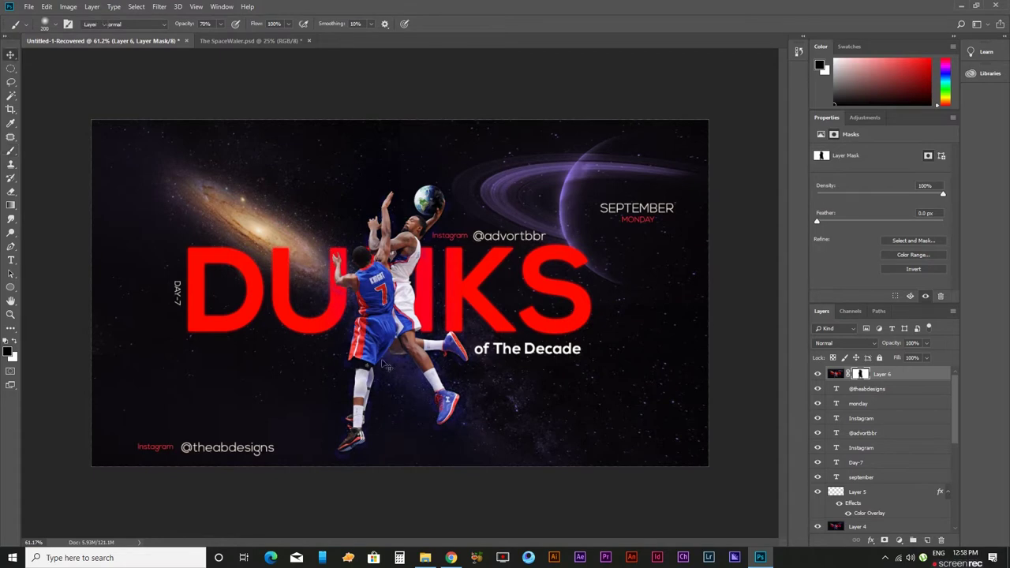
key("ctrl+minus")
key("ctrl+0")
scroll(750, 401, "down", 3)
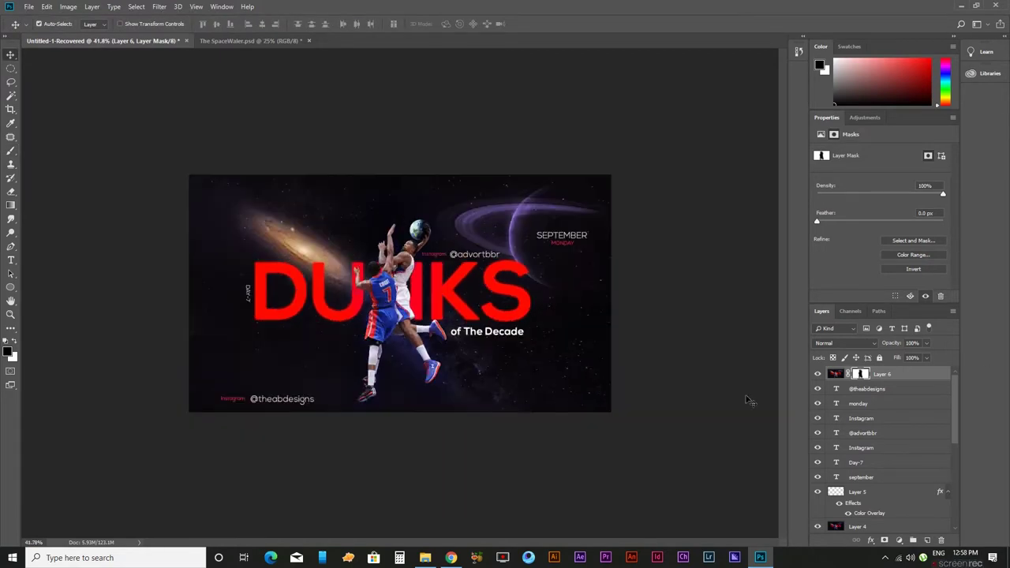
left_click(819, 376)
left_click(926, 344)
left_click(873, 376)
key("alt+BackSpace")
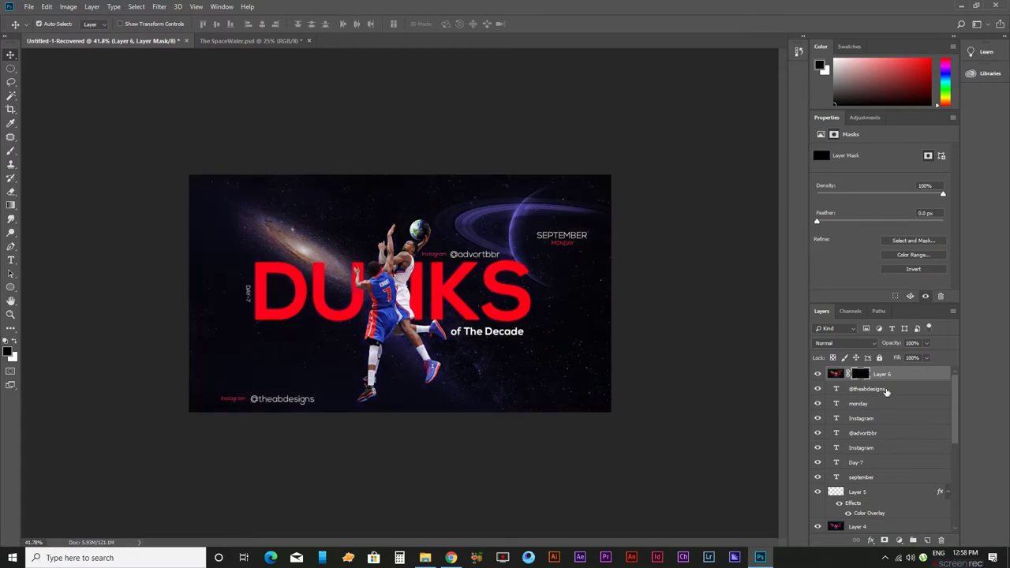
Paint white on the mask to reveal the warm grade over the galaxy.
key("b")
key("x")
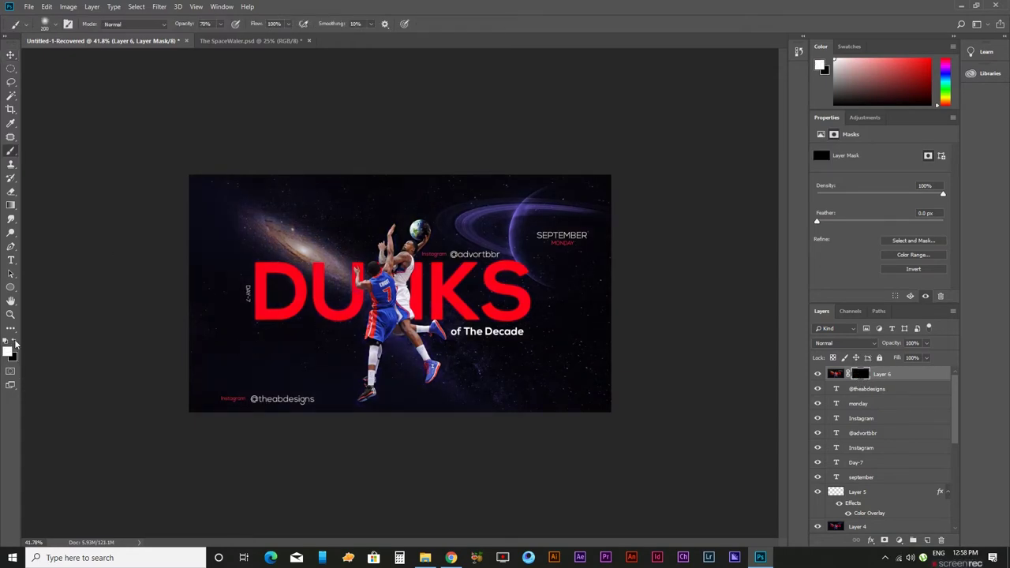
left_click_drag(254, 207, 334, 268)
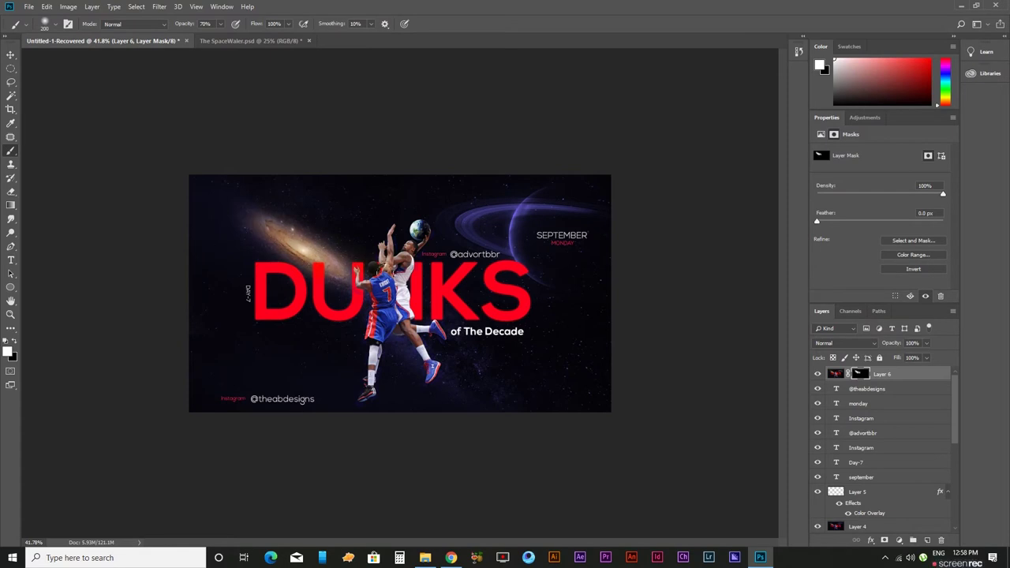